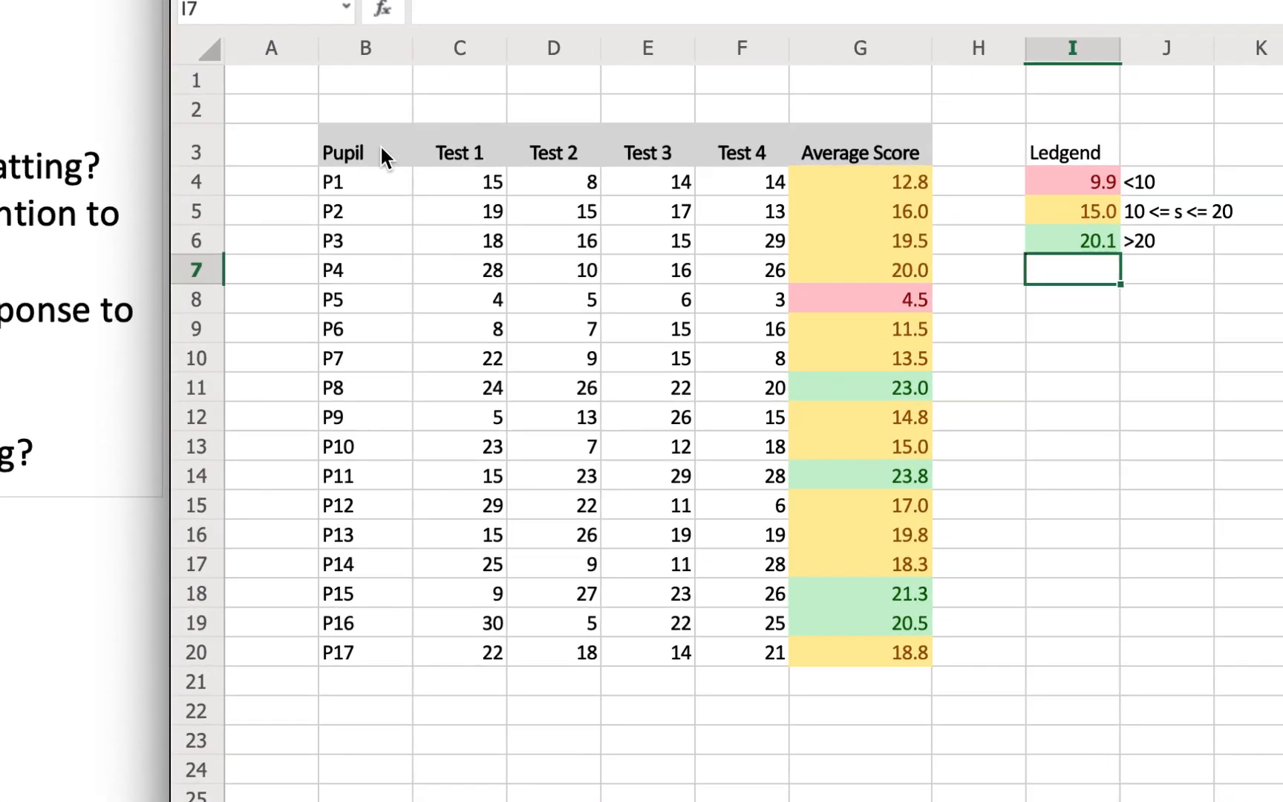
Step: Examine the Pupil column and the Test 1 to Test 4 score columns in the table
left_click(715, 278)
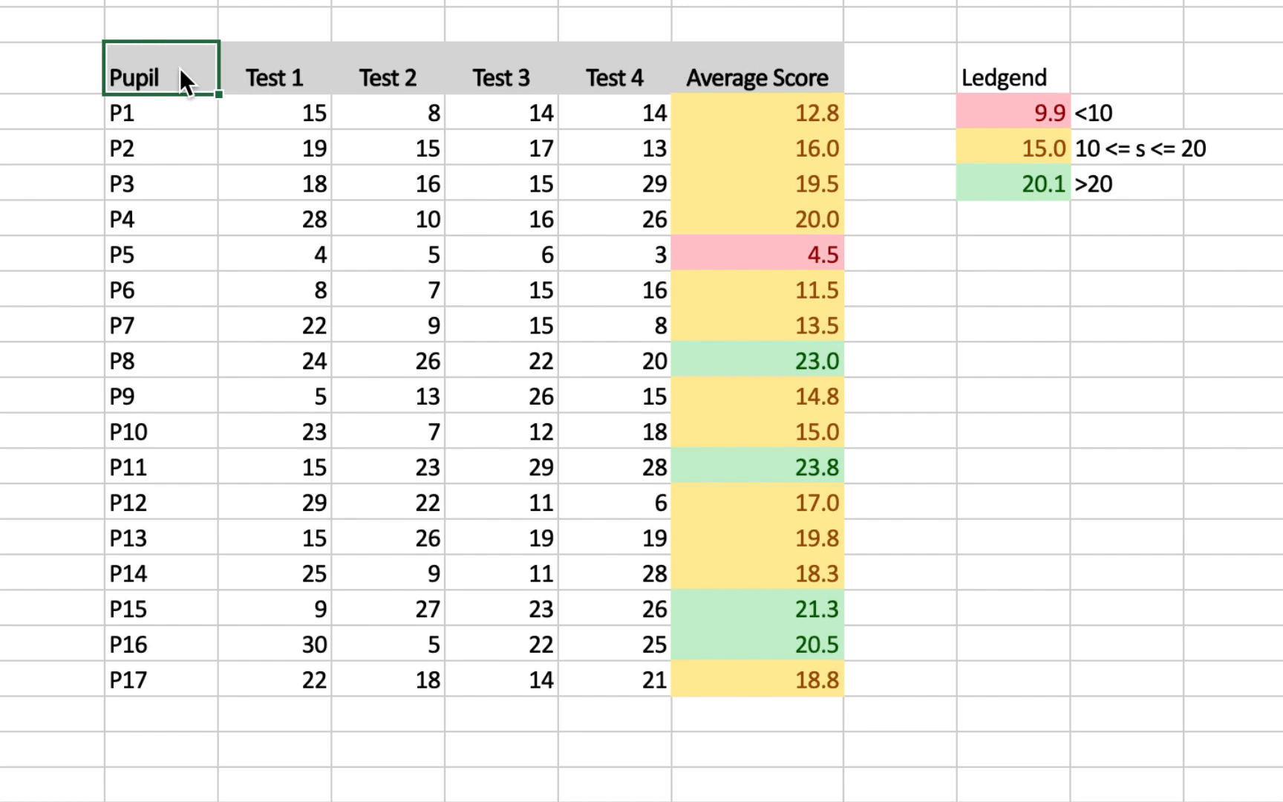
left_click_drag(179, 68, 174, 661)
left_click_drag(280, 76, 576, 635)
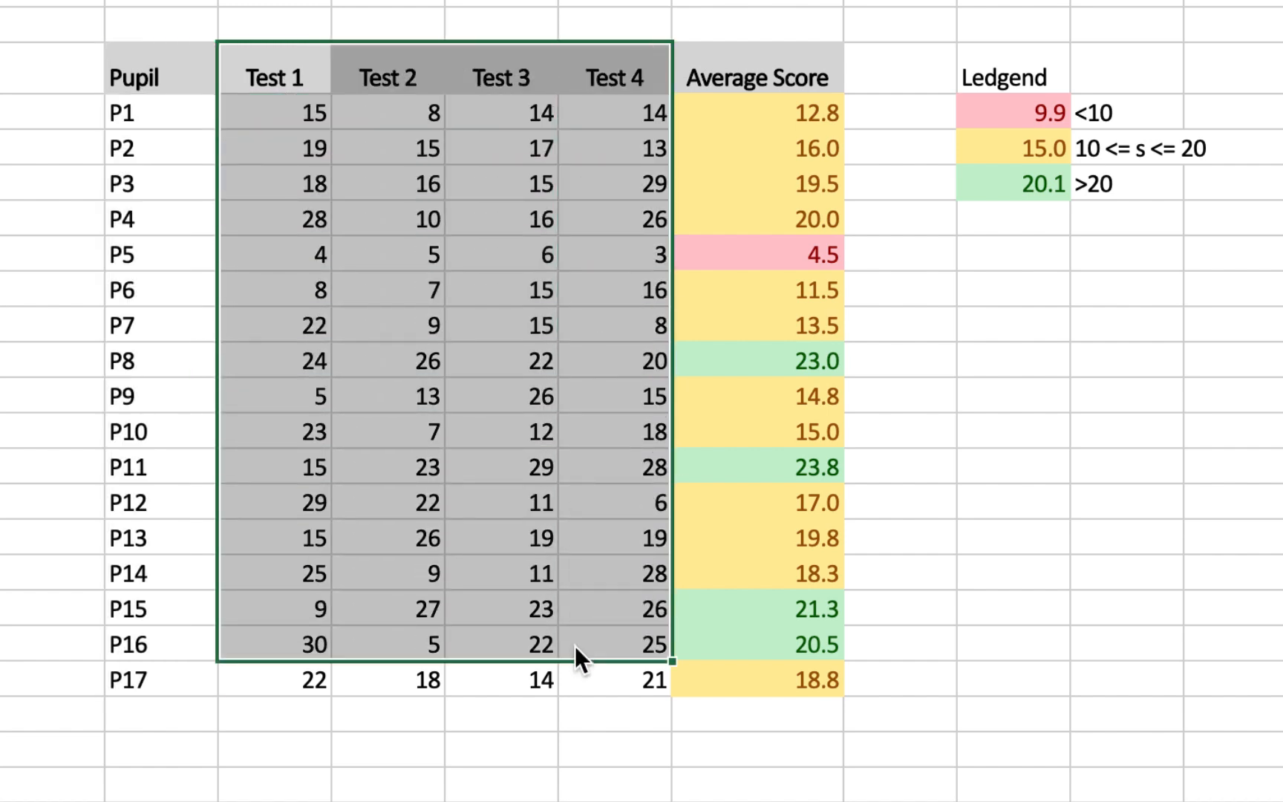
left_click(629, 679)
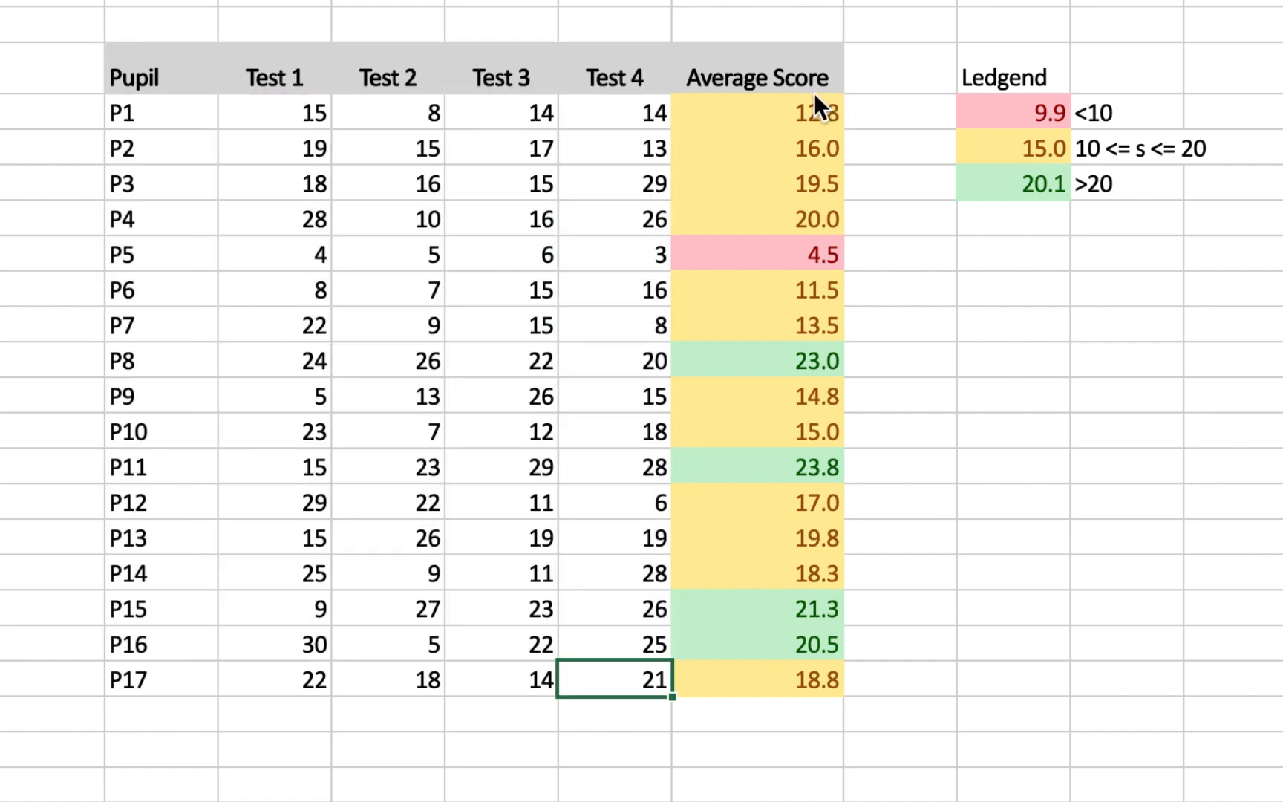
Step: Examine pupil P1's row, going through each of the four test scores and the Average Score
left_click(149, 117)
left_click(288, 116)
left_click(416, 113)
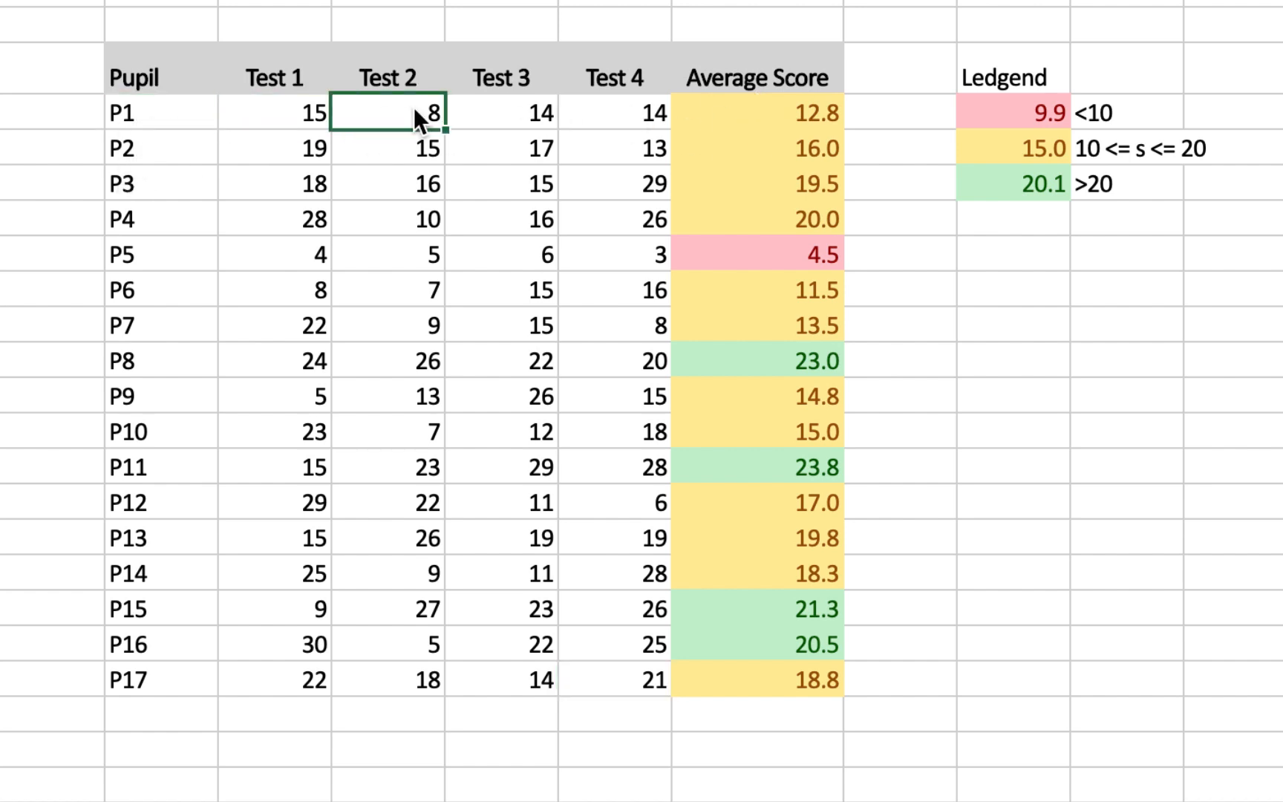
left_click(516, 111)
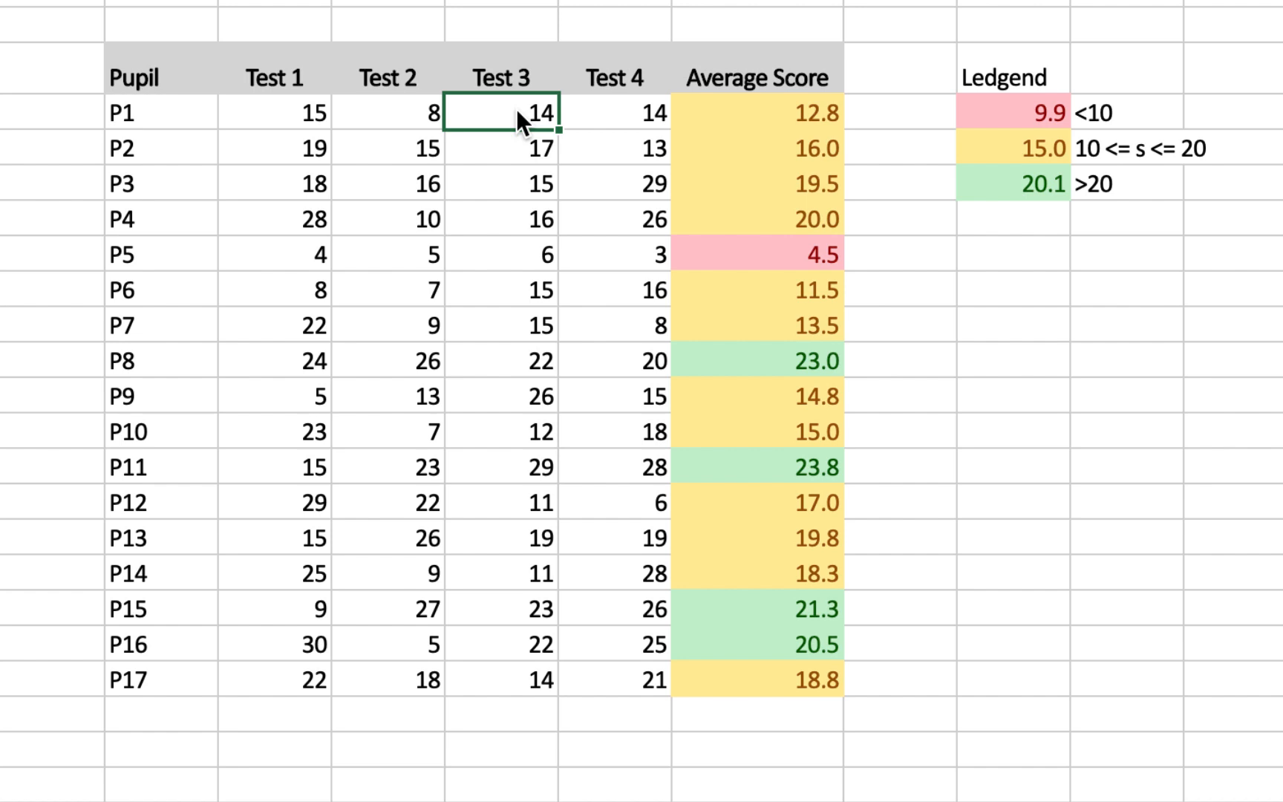
left_click(623, 115)
left_click(758, 117)
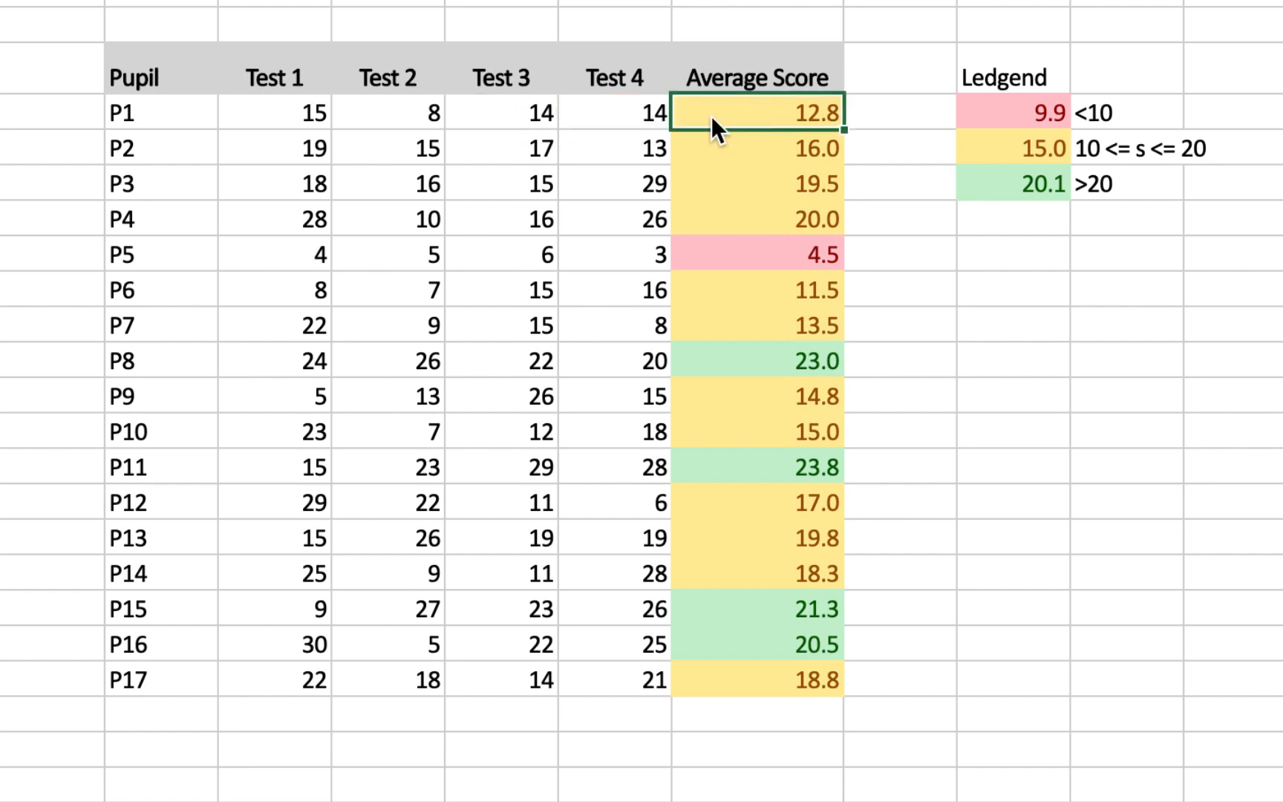
left_click(149, 124)
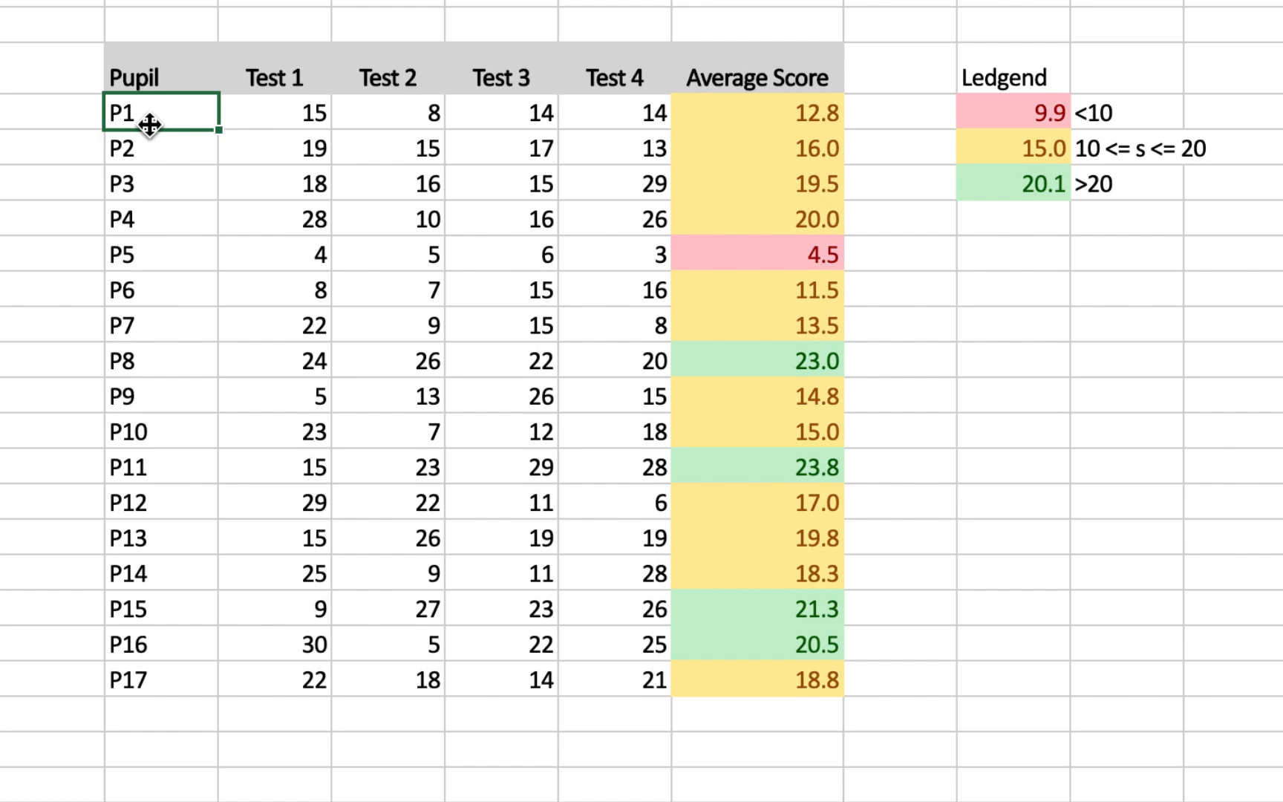
left_click(769, 101)
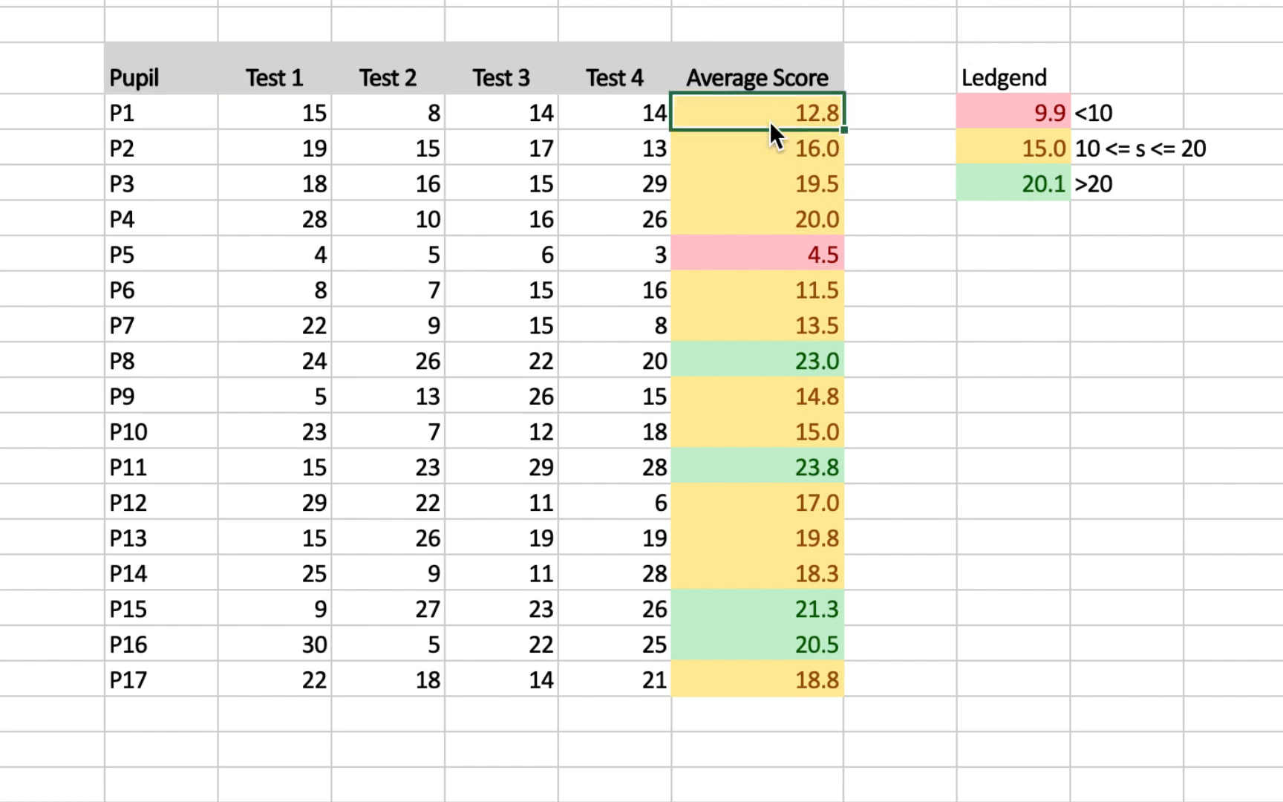
Step: Compare the colours in the Average Score column with the legend ranges <10, 10 <= s <= 20 and >20
left_click_drag(770, 123, 796, 675)
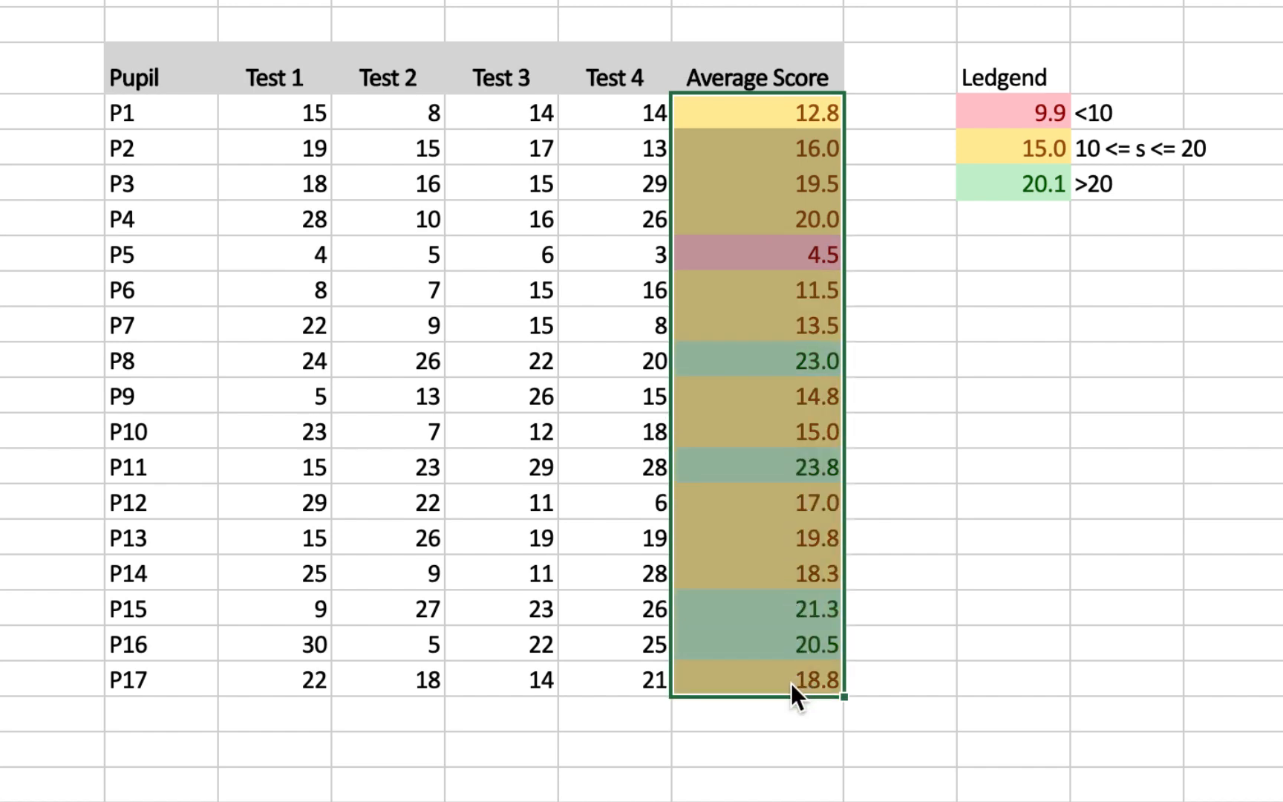
left_click(1028, 113)
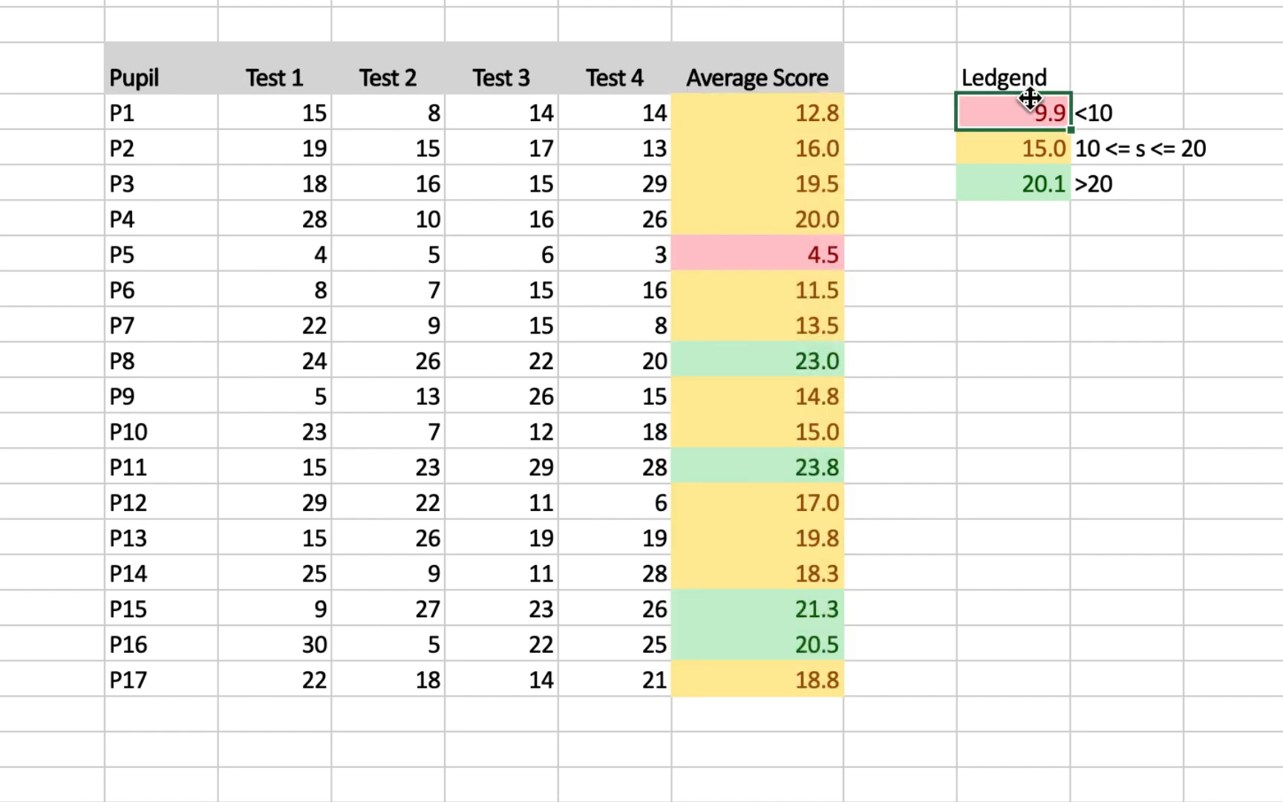
left_click(758, 256)
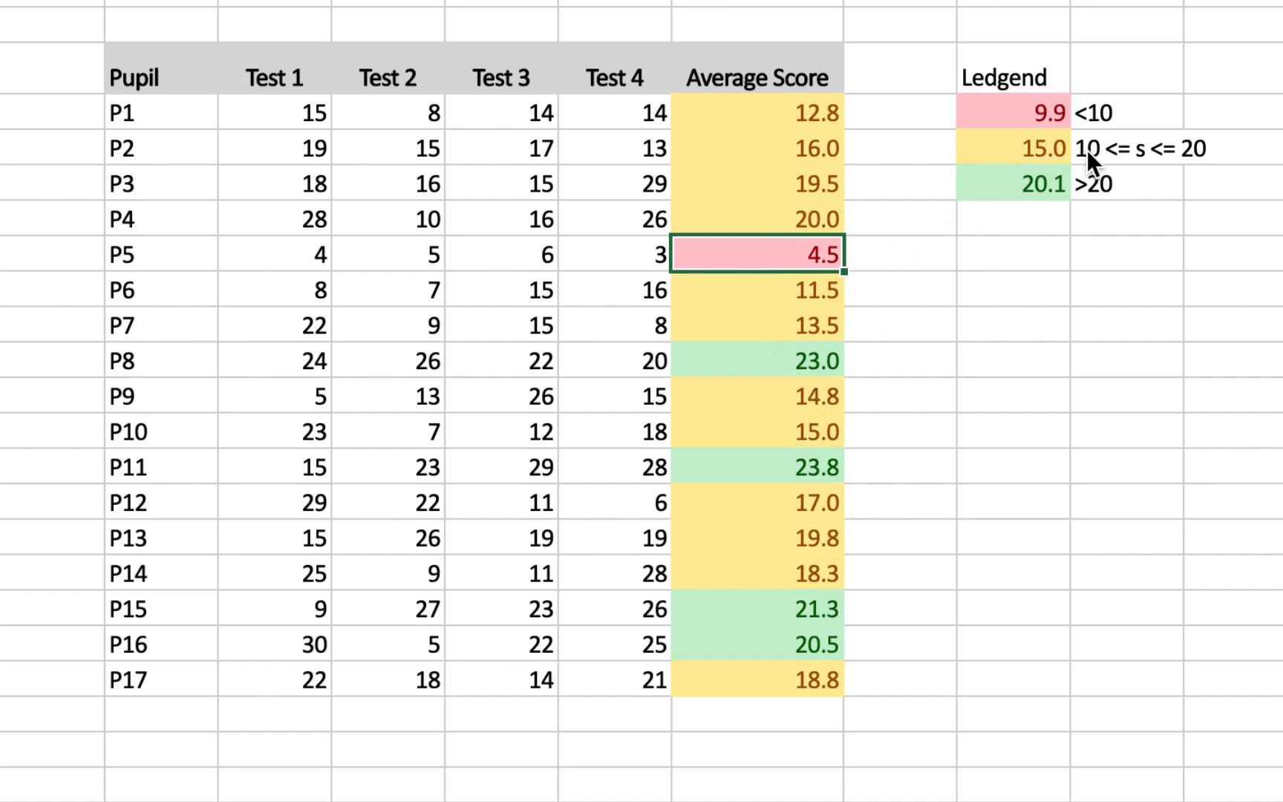
left_click_drag(735, 113, 732, 208)
left_click_drag(743, 295, 746, 331)
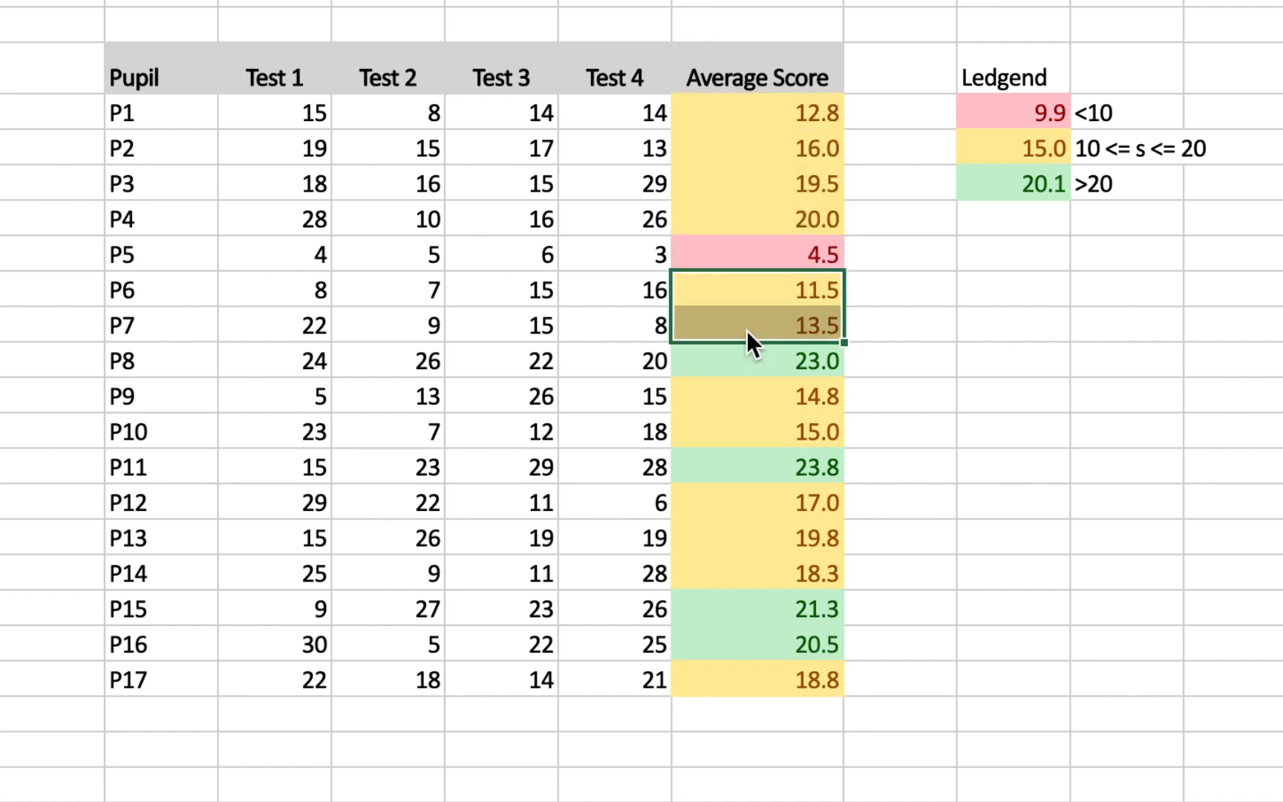
left_click_drag(750, 394, 750, 420)
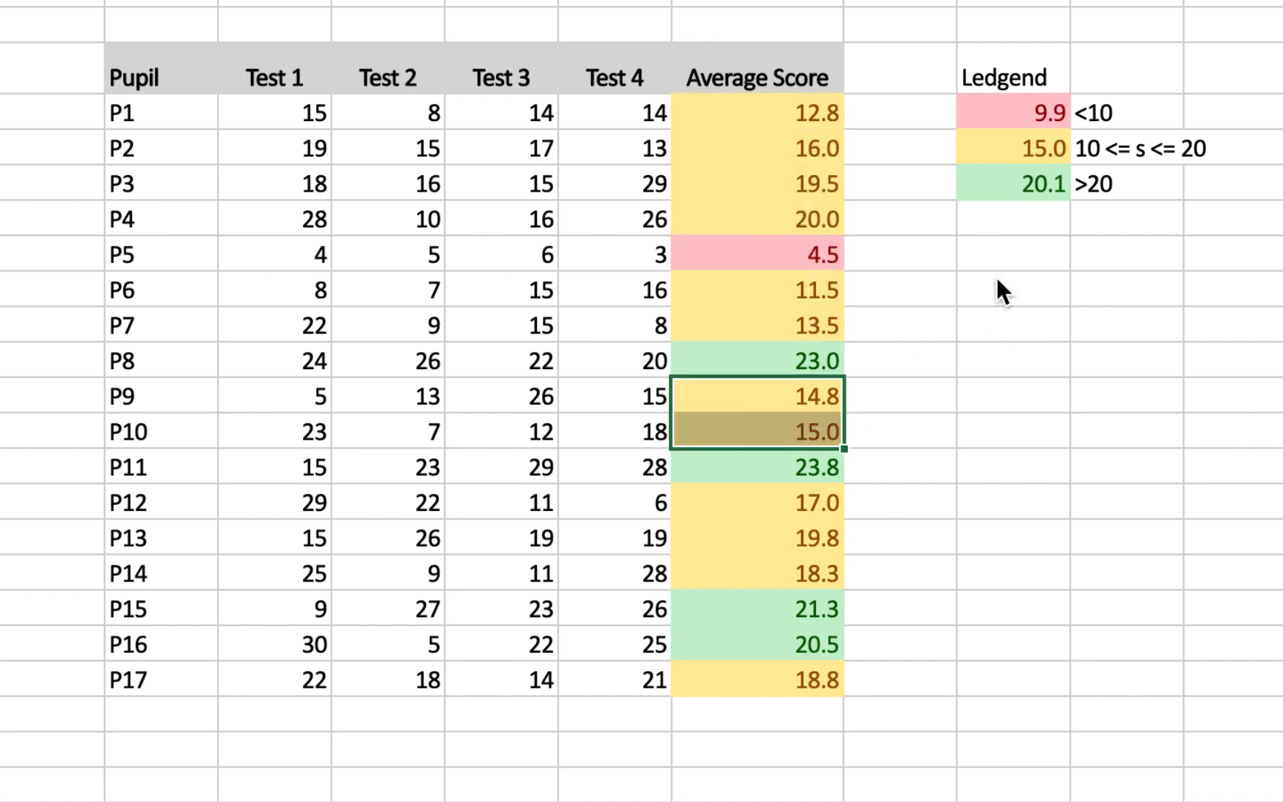
left_click(1020, 182)
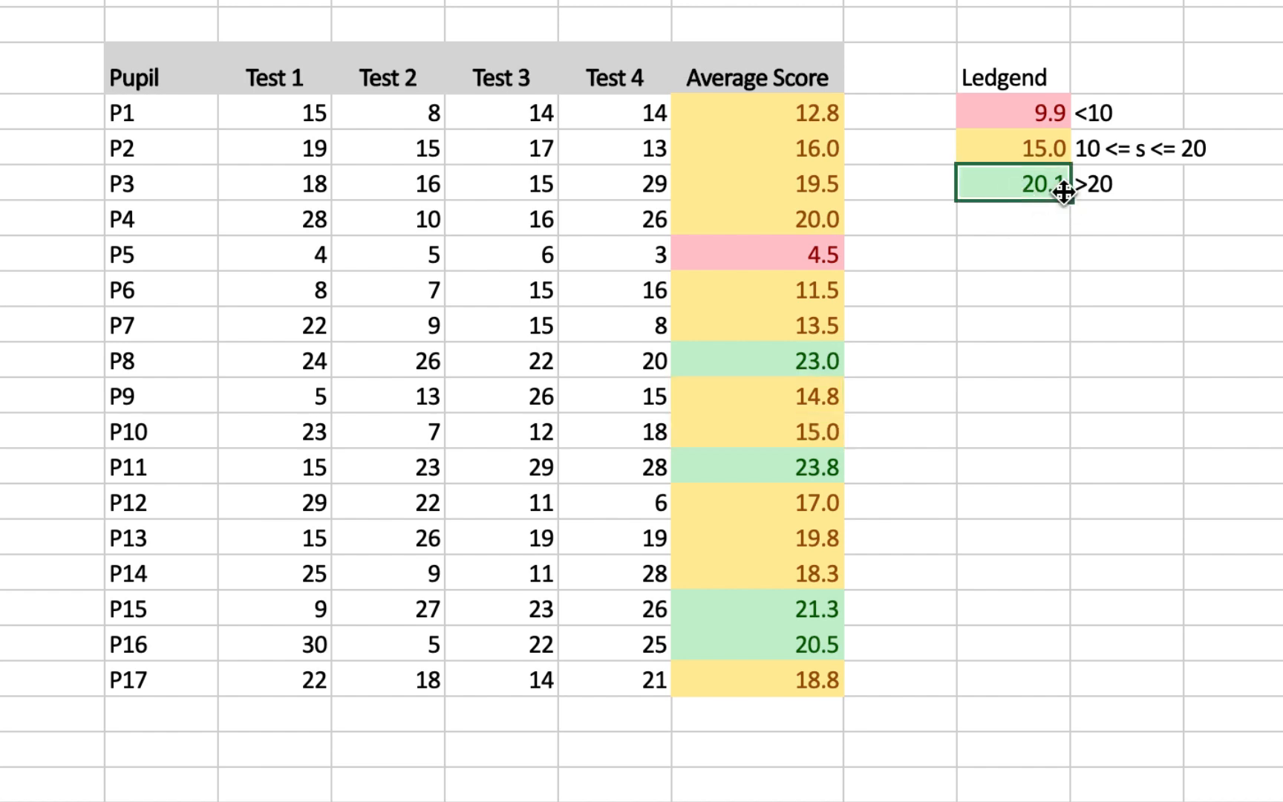
left_click(762, 346)
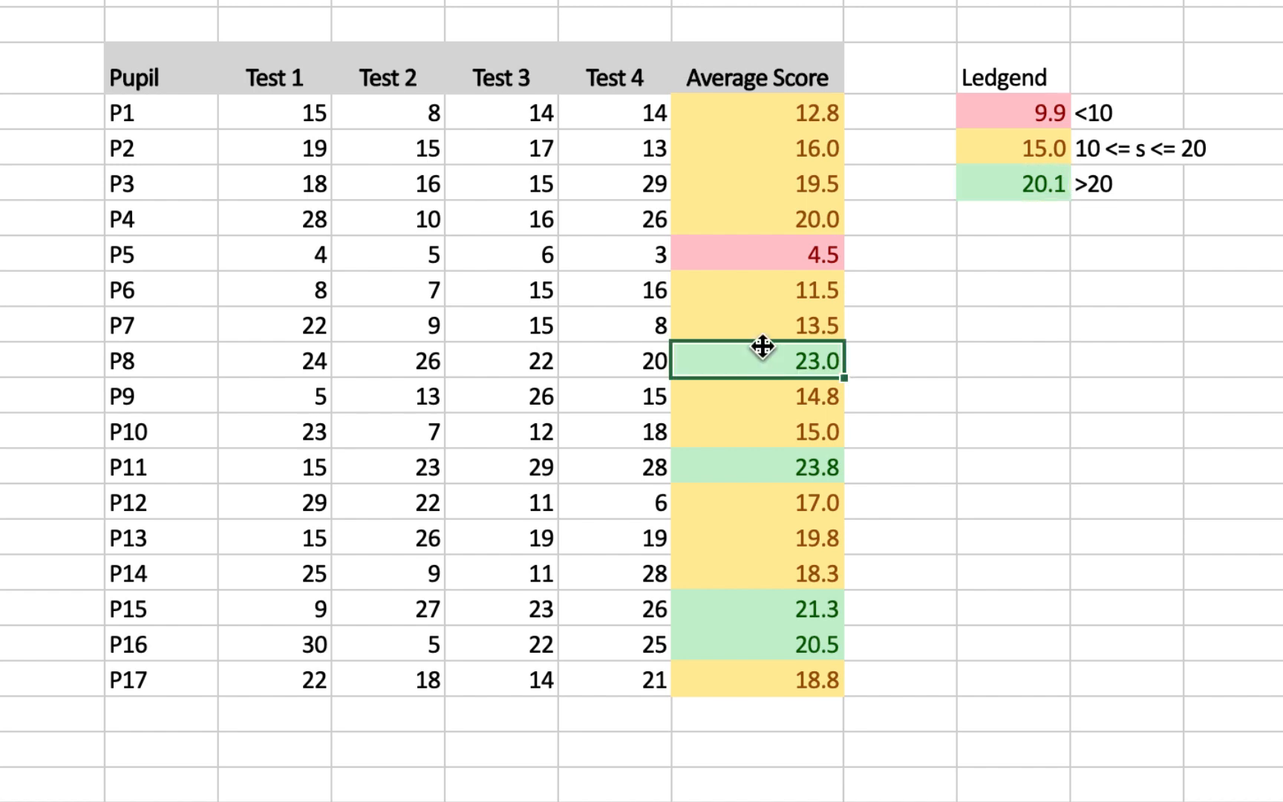
left_click(1008, 395)
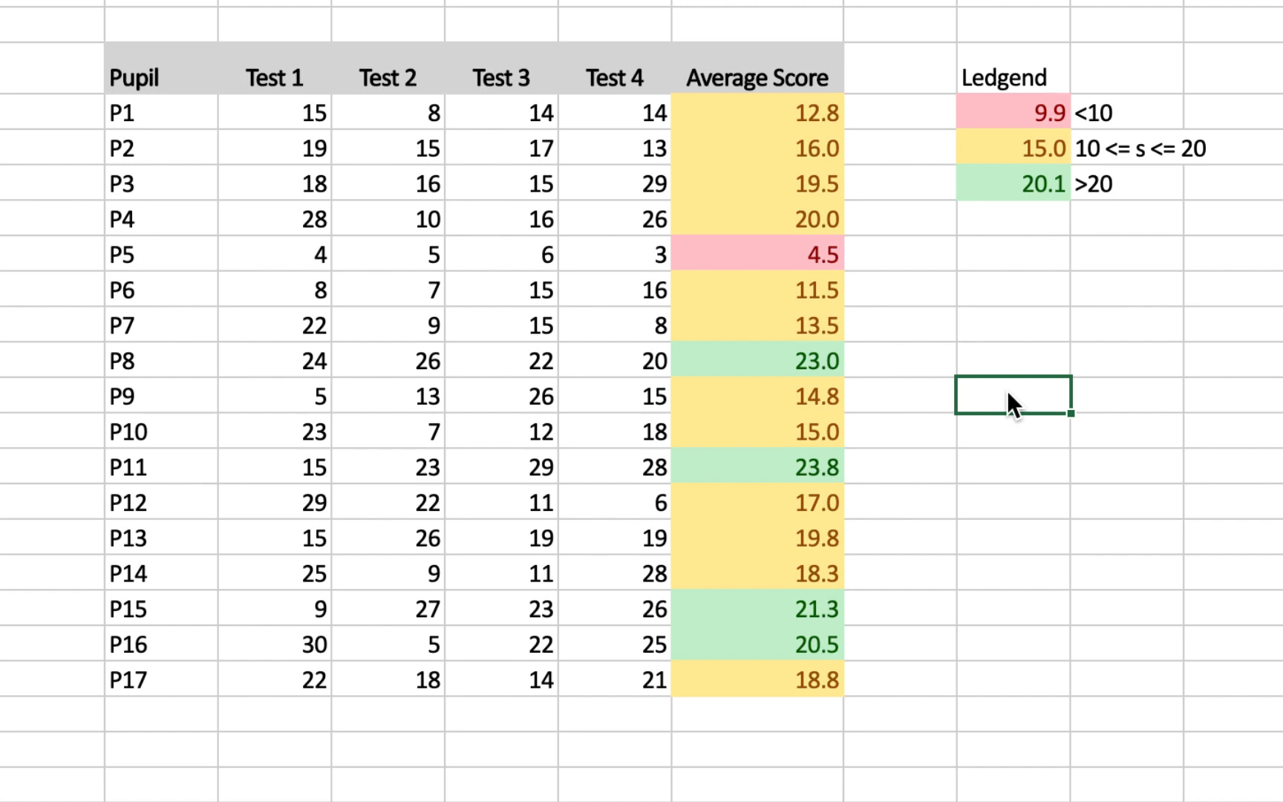
left_click(755, 354)
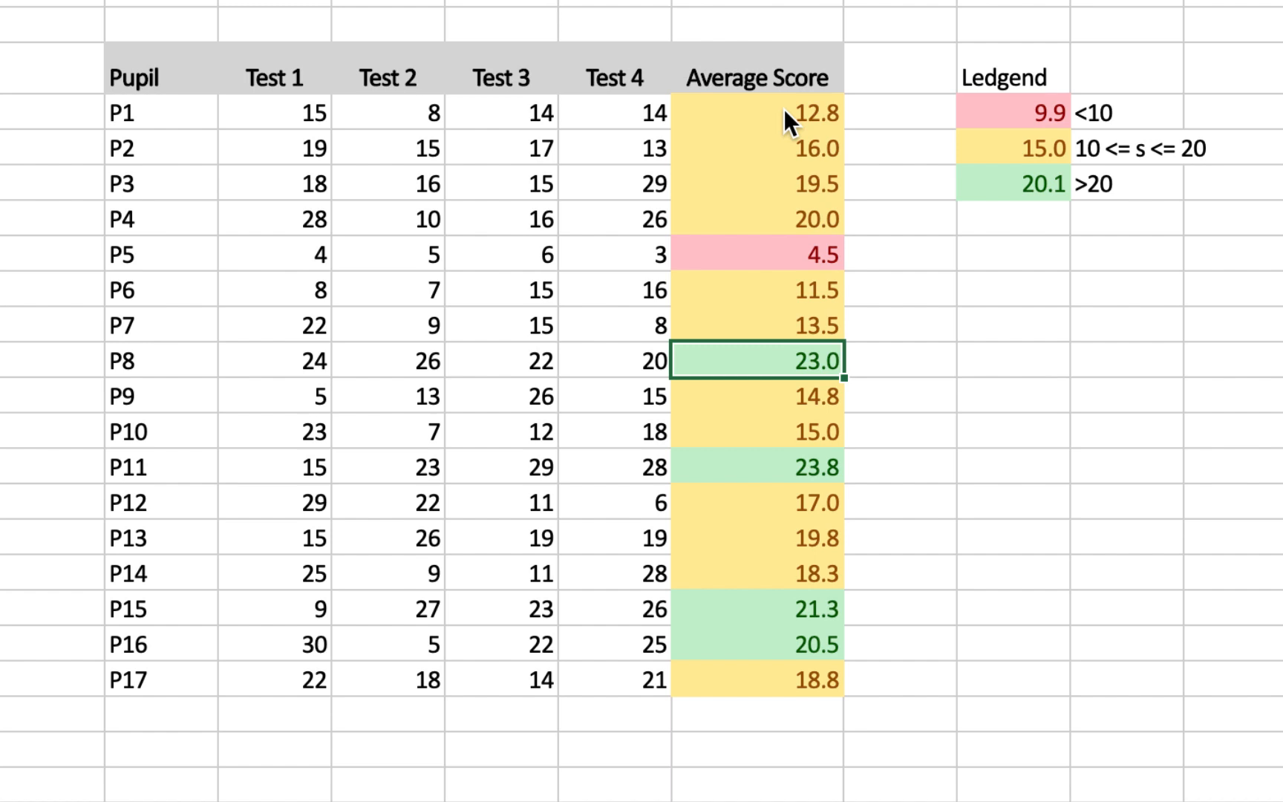
Step: Change pupil P1's scores to 9 for Test 1, 5 for Test 2, 6 for Test 3 and 3 for Test 4
left_click(269, 118)
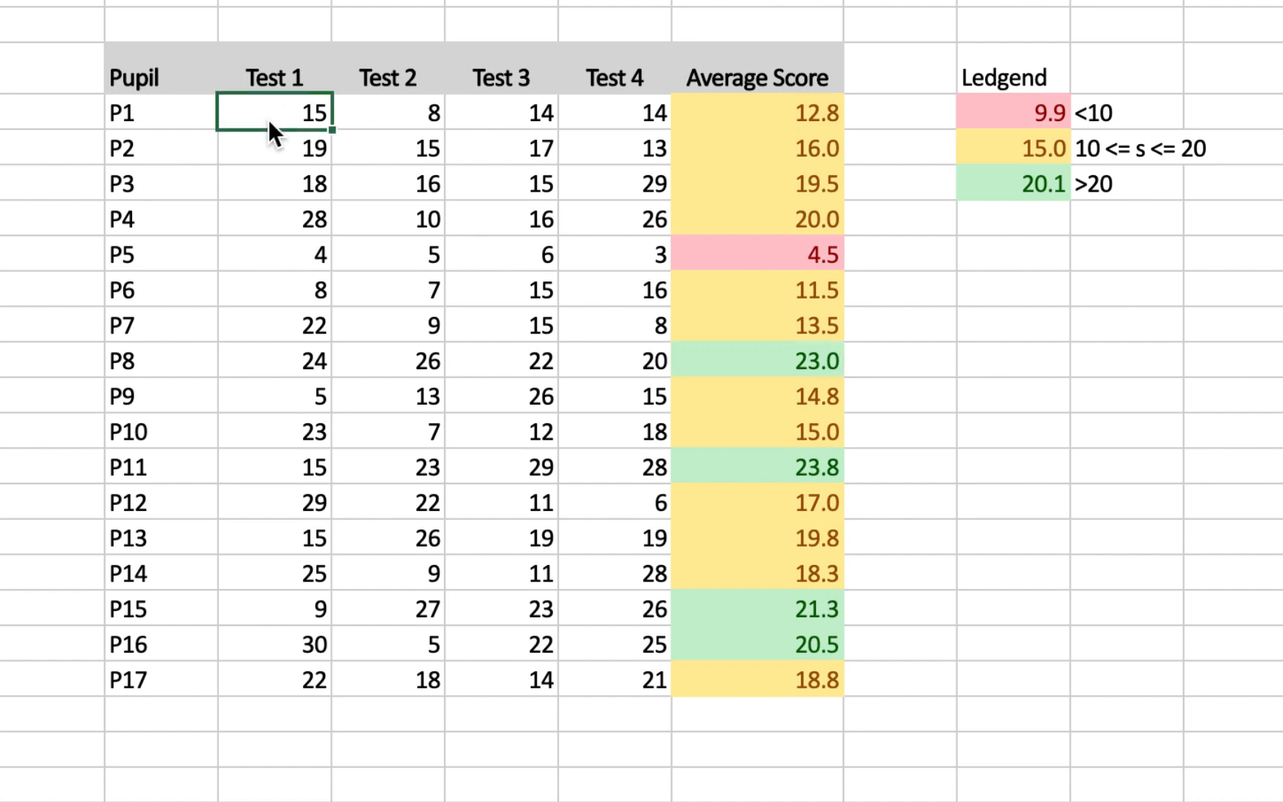
type("9")
key("Tab")
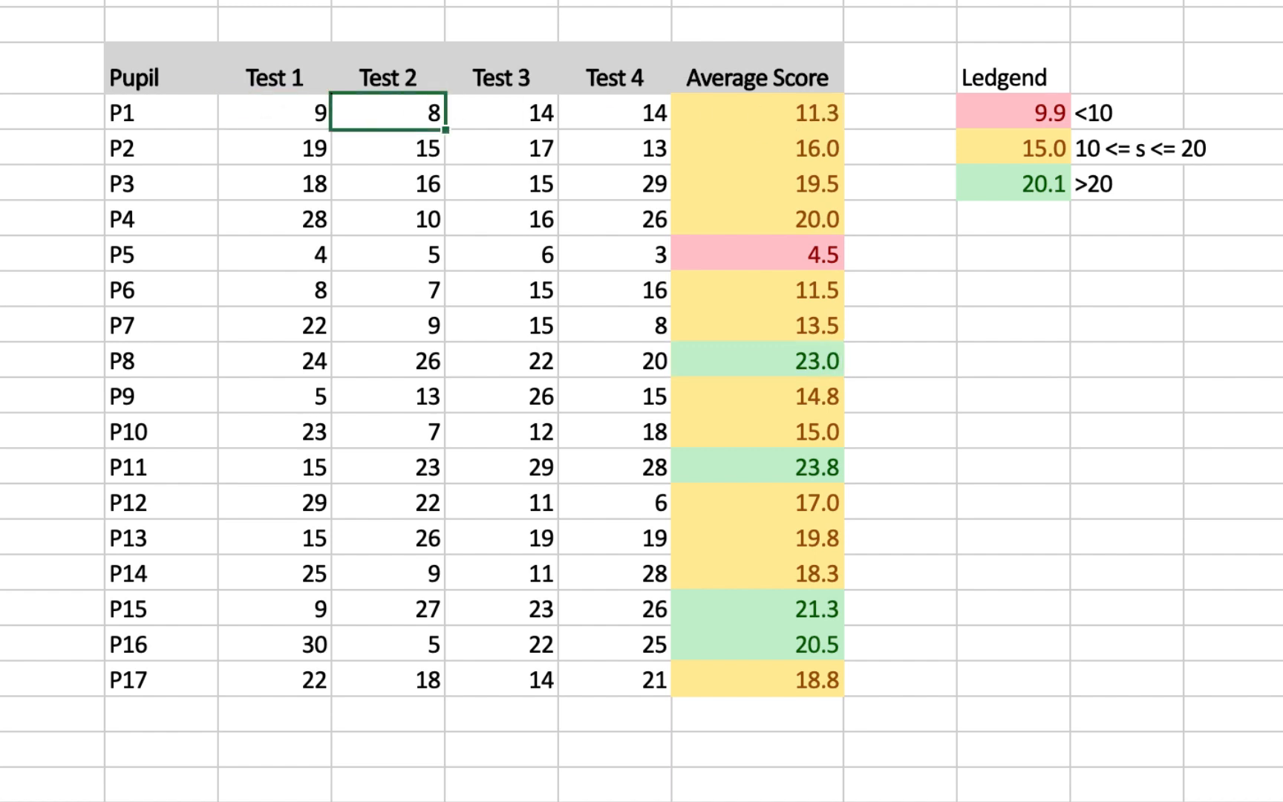
type("5")
key("Tab")
type("6")
key("ctrl+Return")
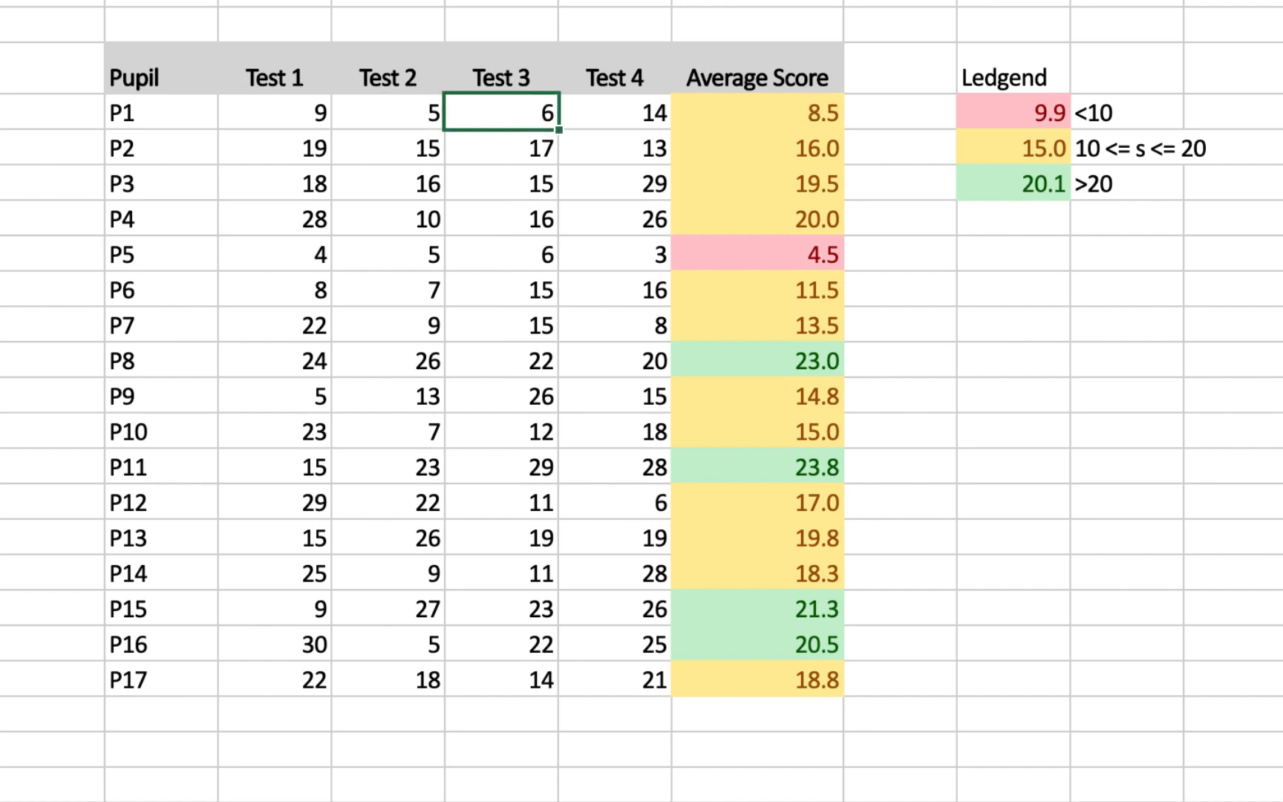
key("Tab")
type("3")
key("Return")
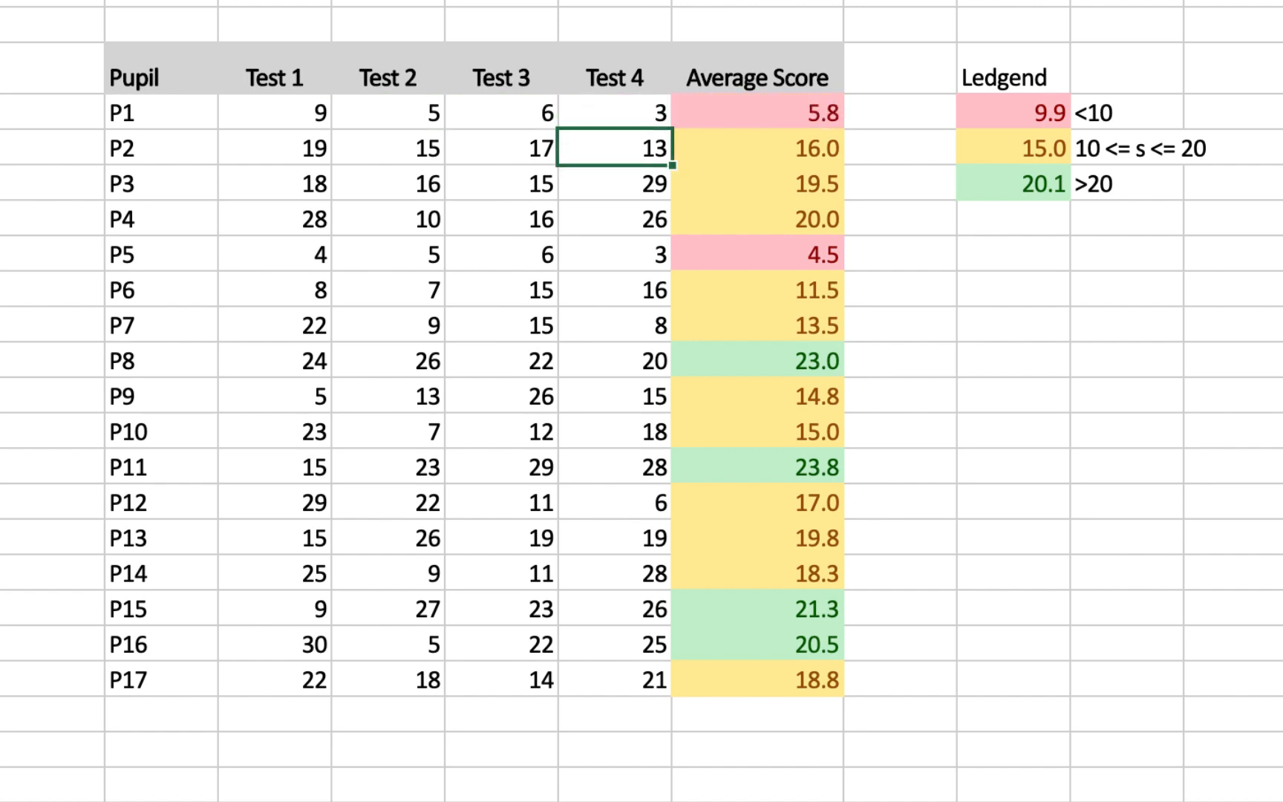
Step: Examine the highlighted averages of pupils P1, P5, P8, P11, P15 and P16
left_click(712, 104)
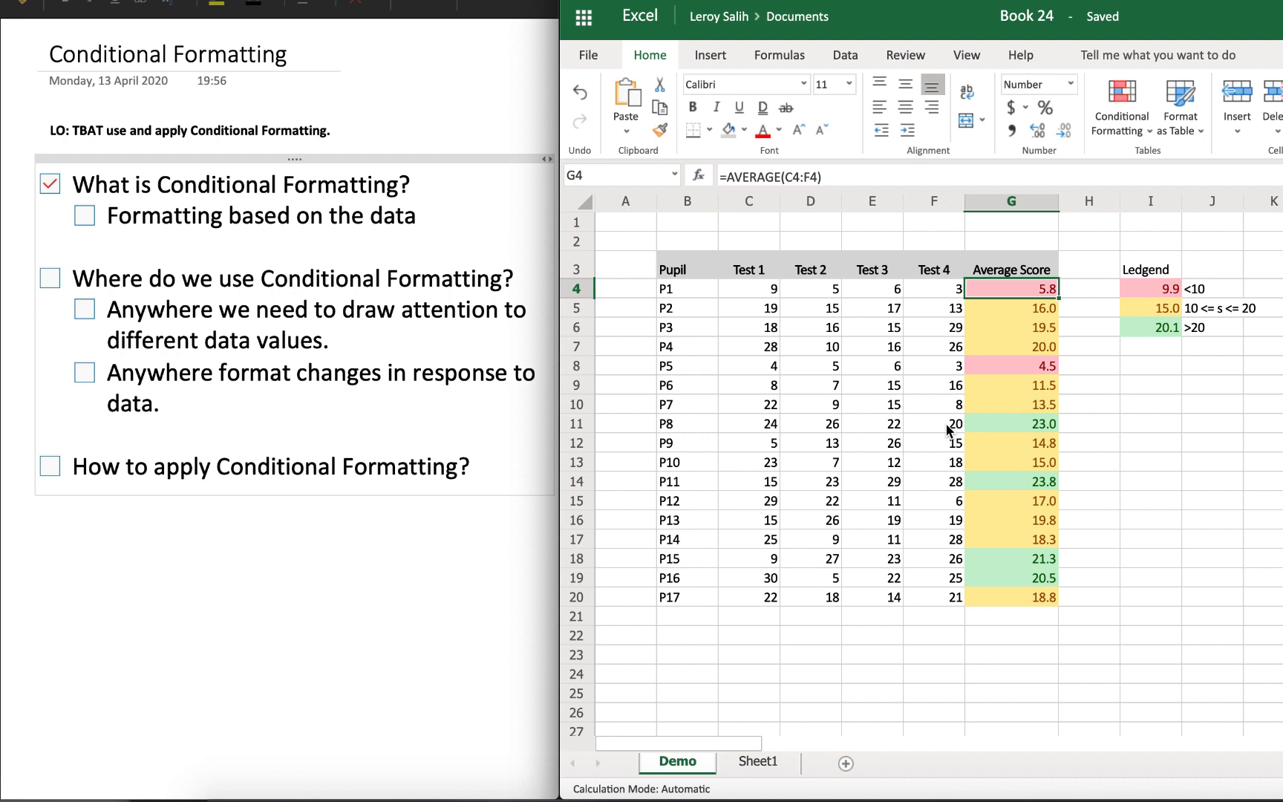
left_click(1004, 371)
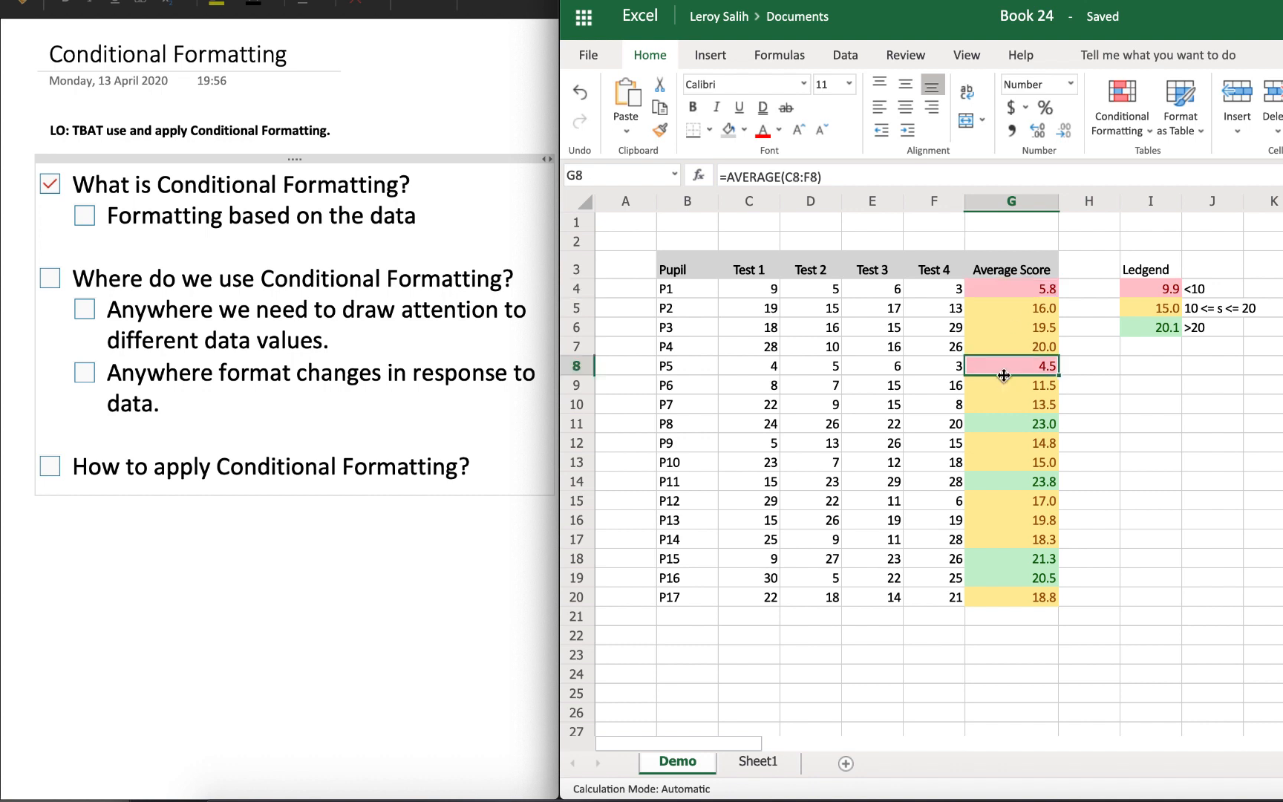
left_click(1008, 425)
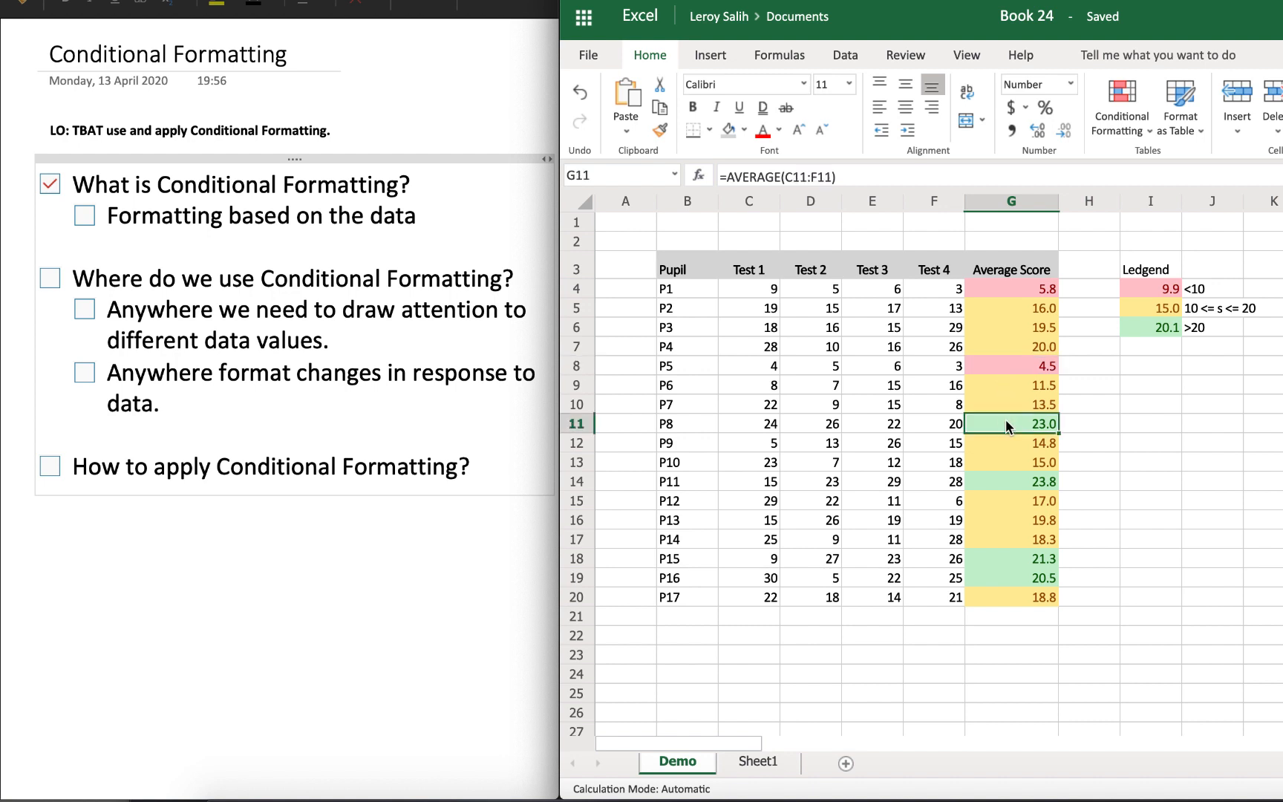
left_click(1001, 487)
left_click_drag(994, 562, 994, 580)
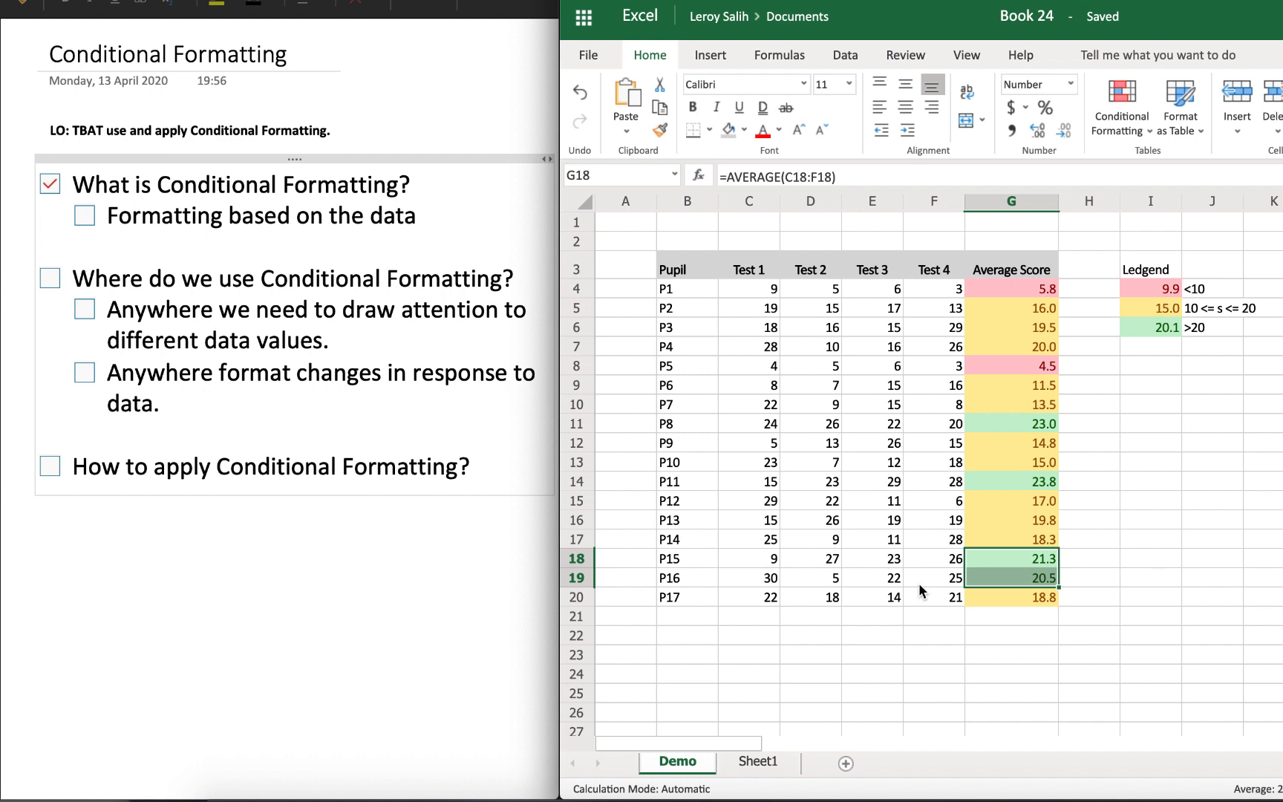
Step: Set pupil P13's Test 1 and Test 2 scores to 25 and check the pupil's average cell
left_click(942, 527)
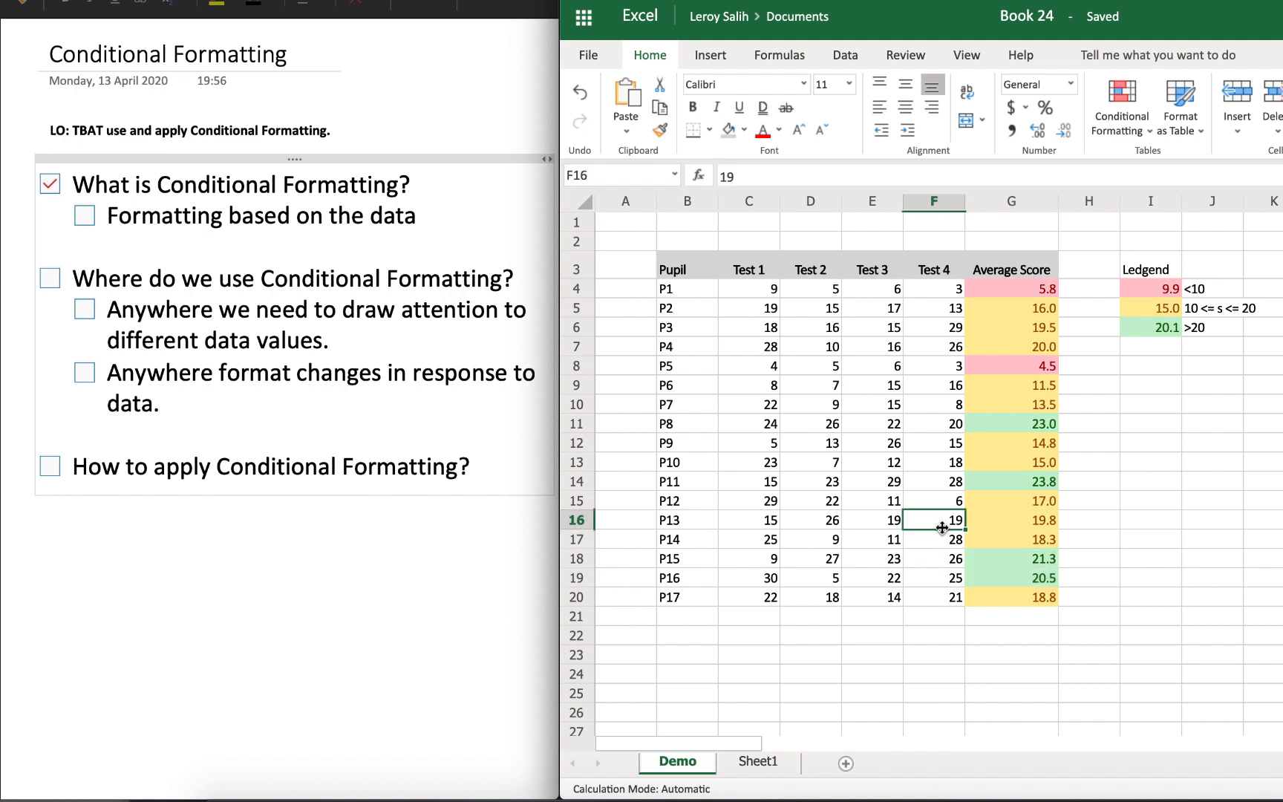
left_click(768, 525)
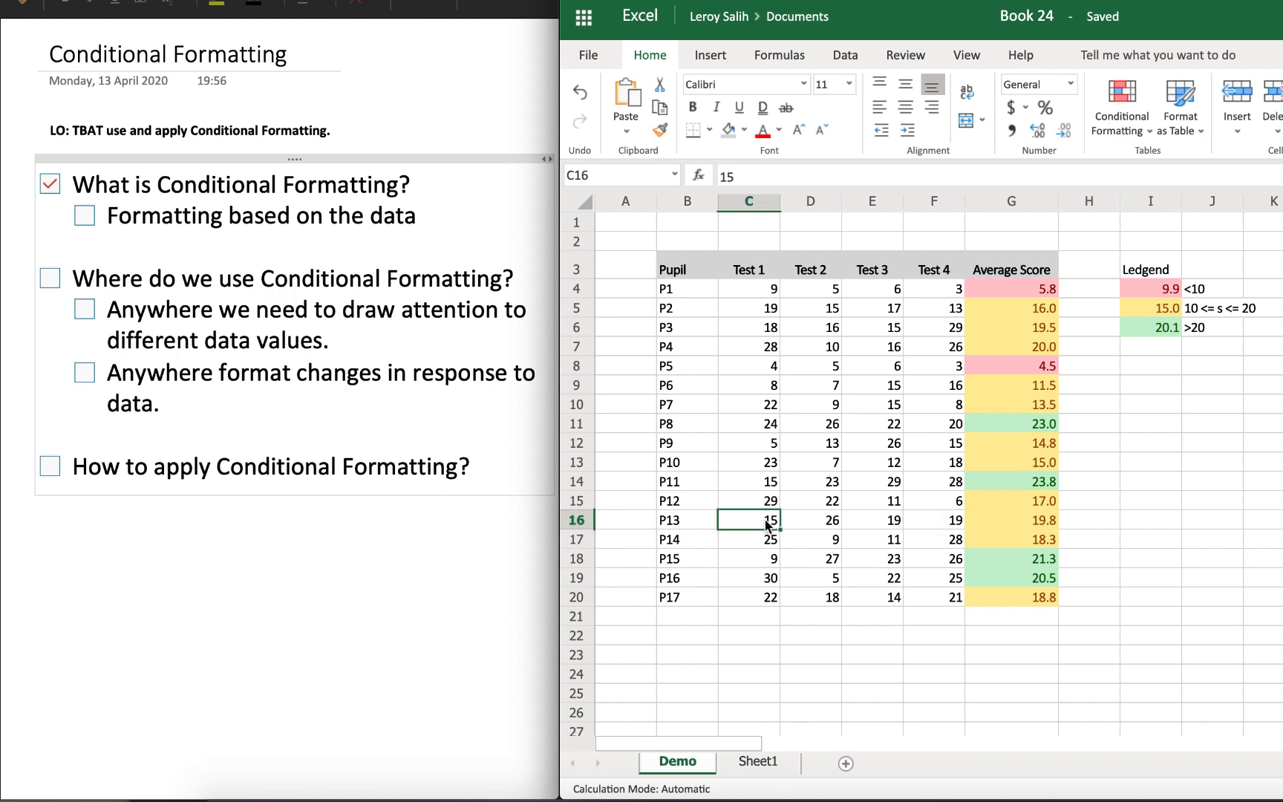
type("25")
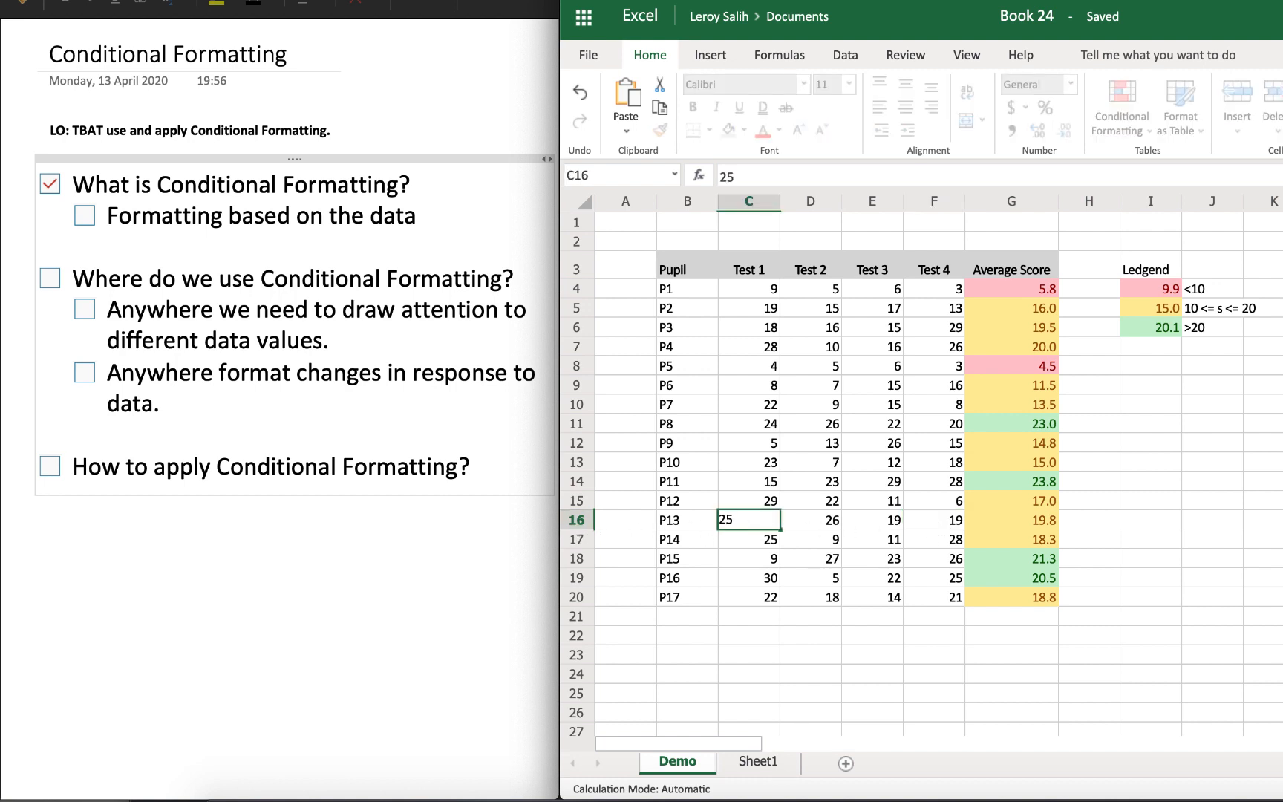
key("Tab")
type("25")
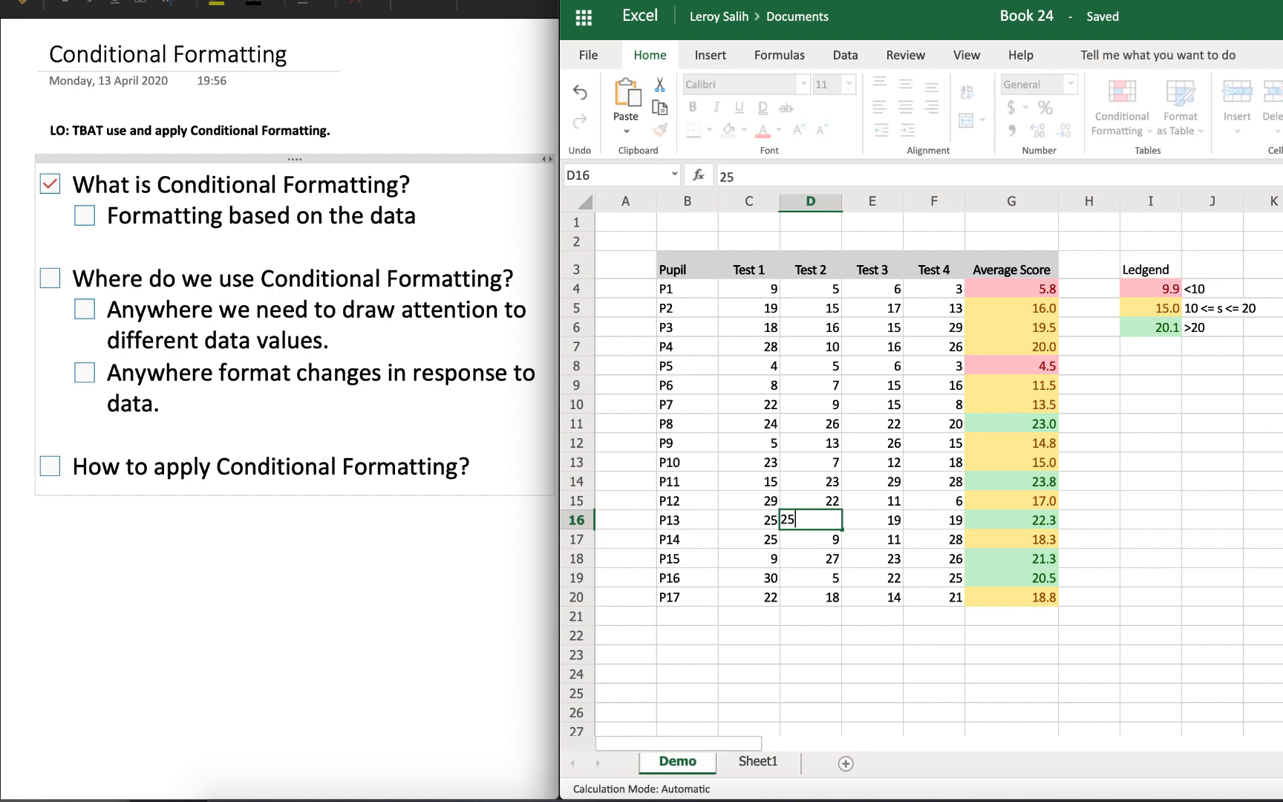
key("Tab")
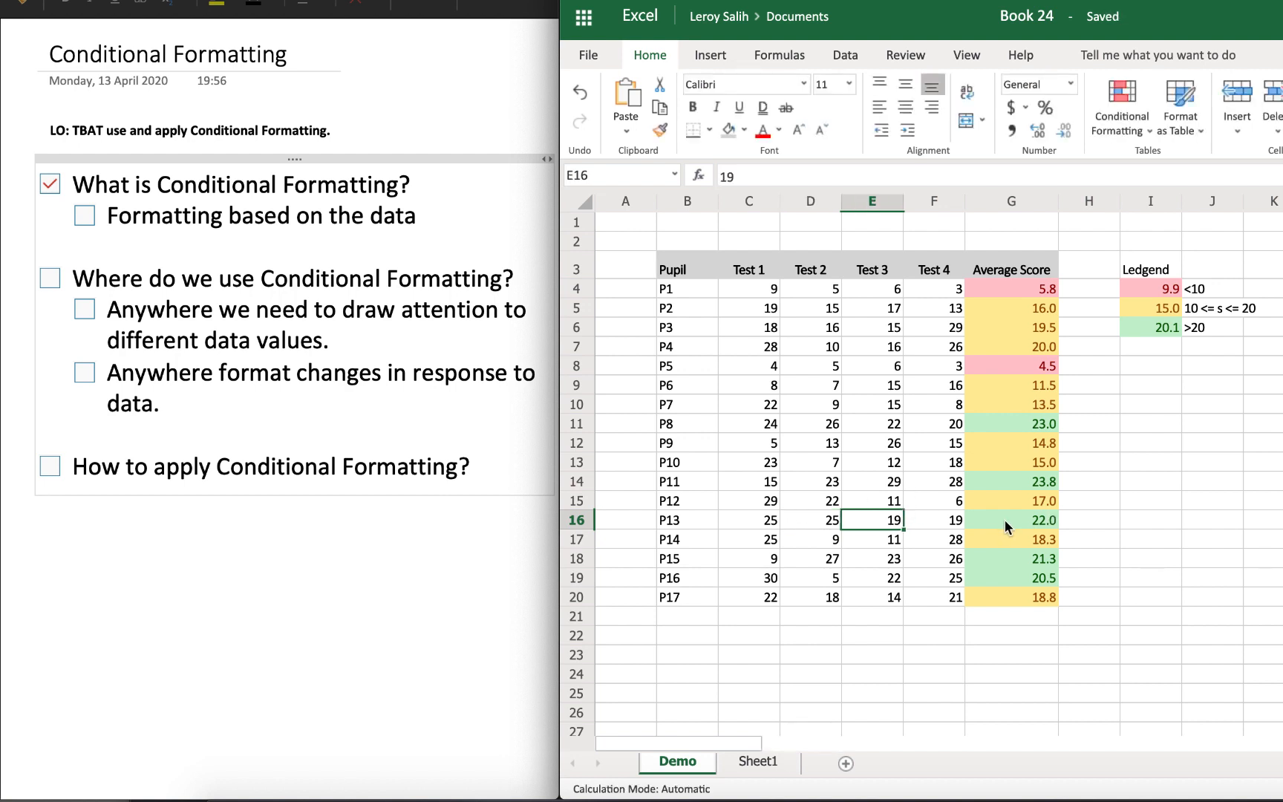
left_click(1004, 521)
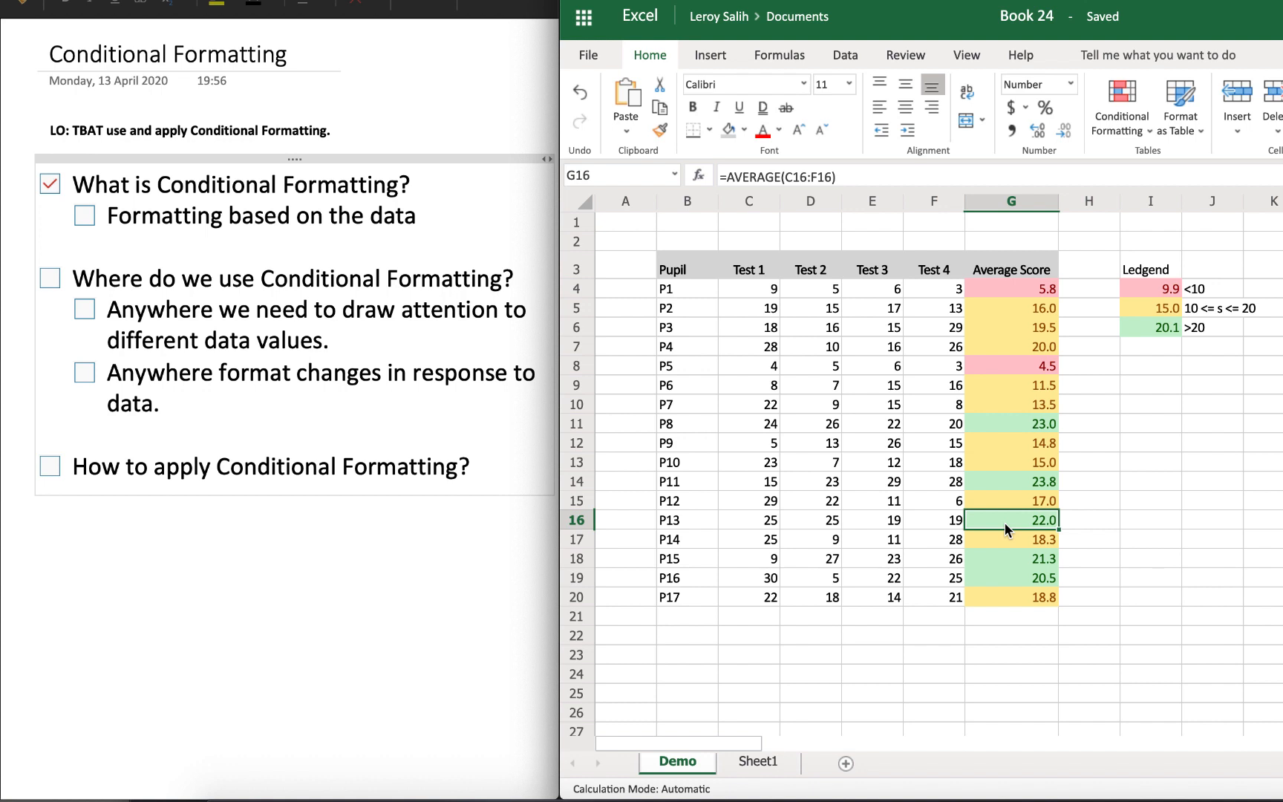
Step: Tick off "Where do we use Conditional Formatting?" in the lesson notes, and open Sheet1 of the Excel workbook
left_click(52, 281)
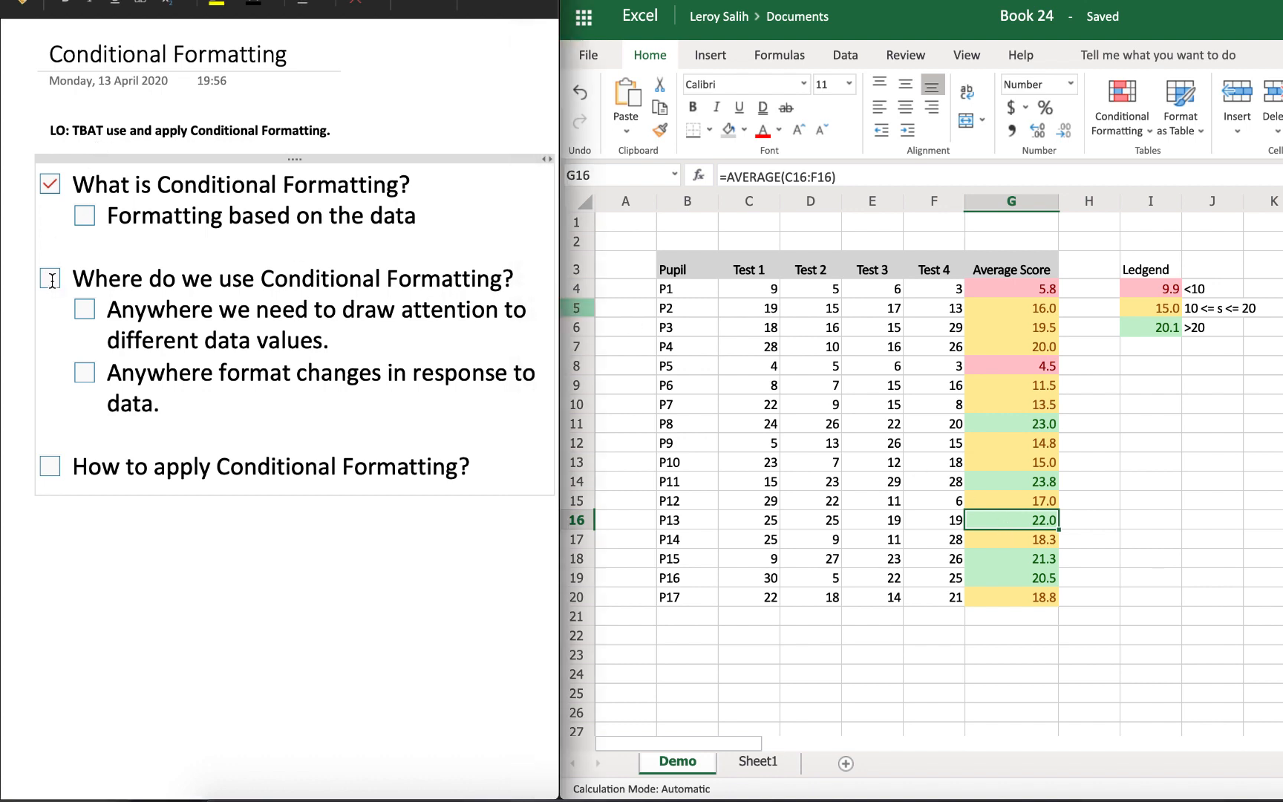
left_click(51, 280)
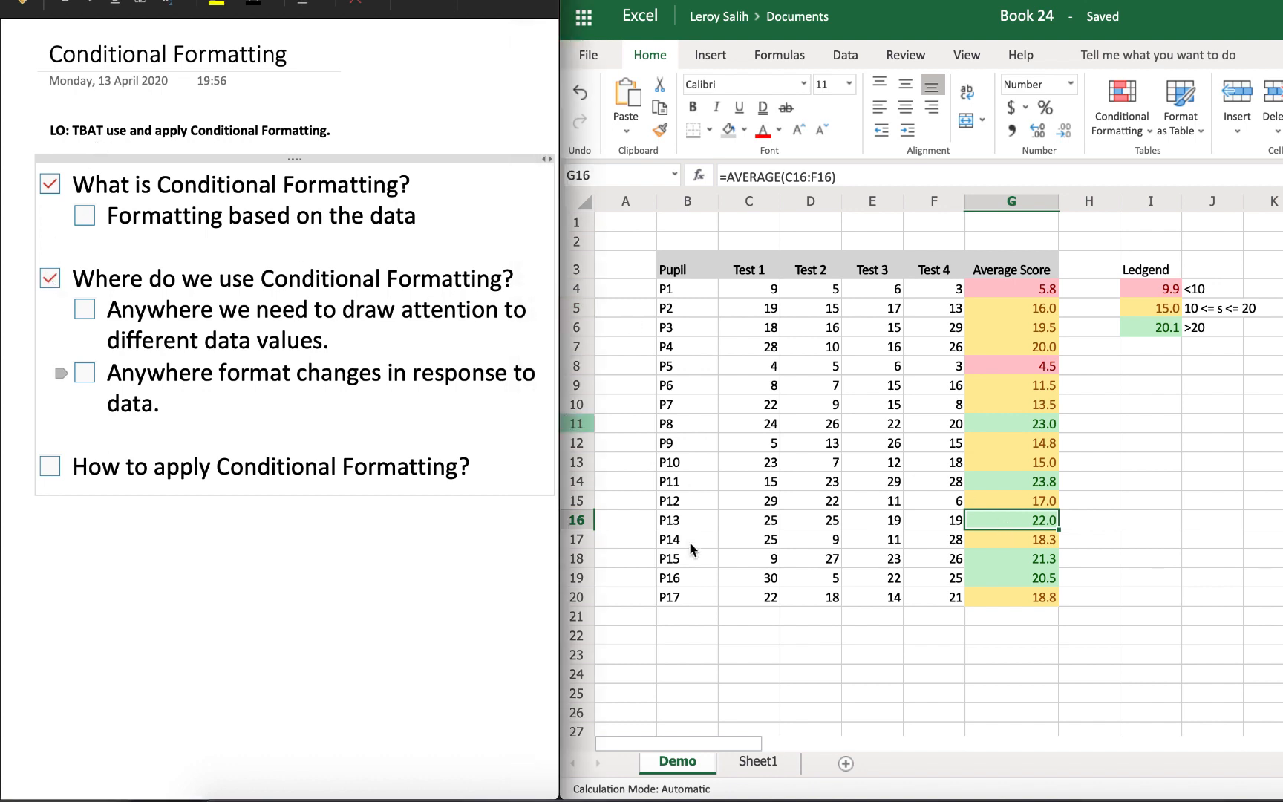
left_click(795, 680)
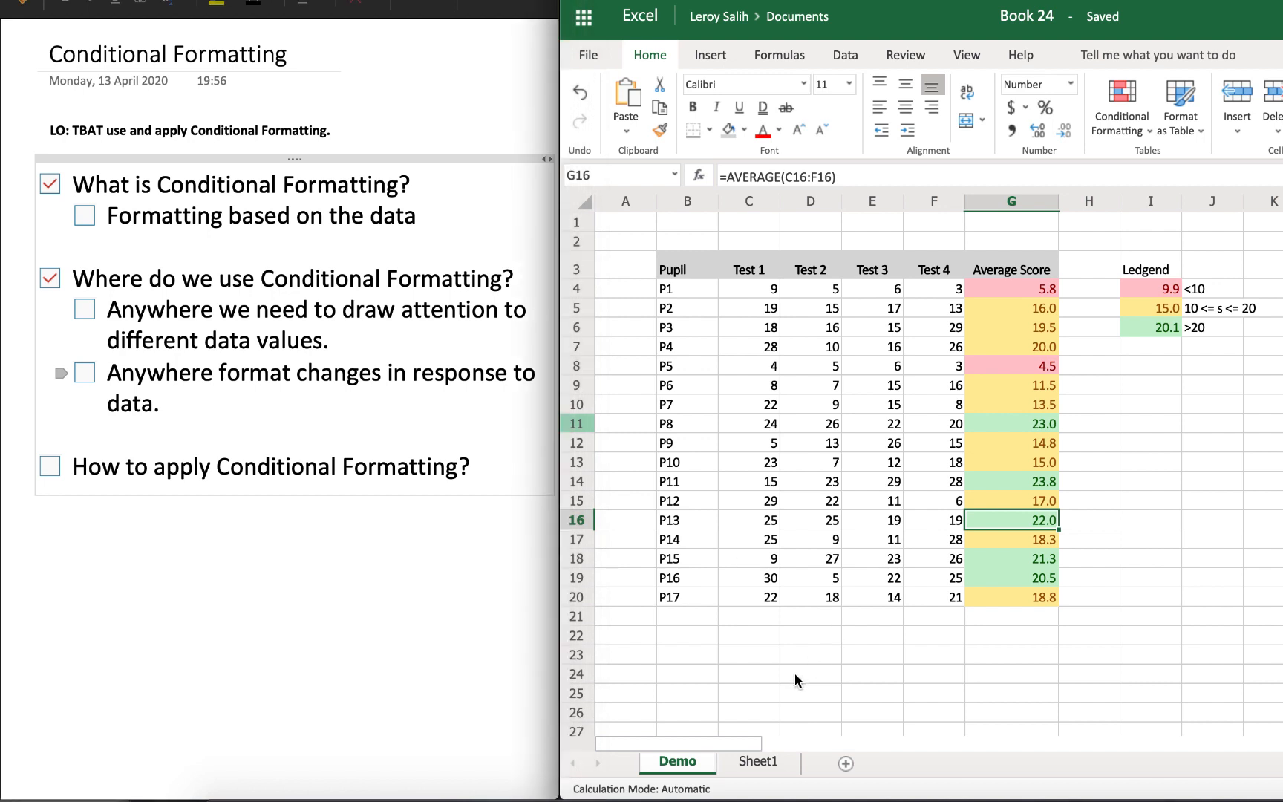
left_click(762, 764)
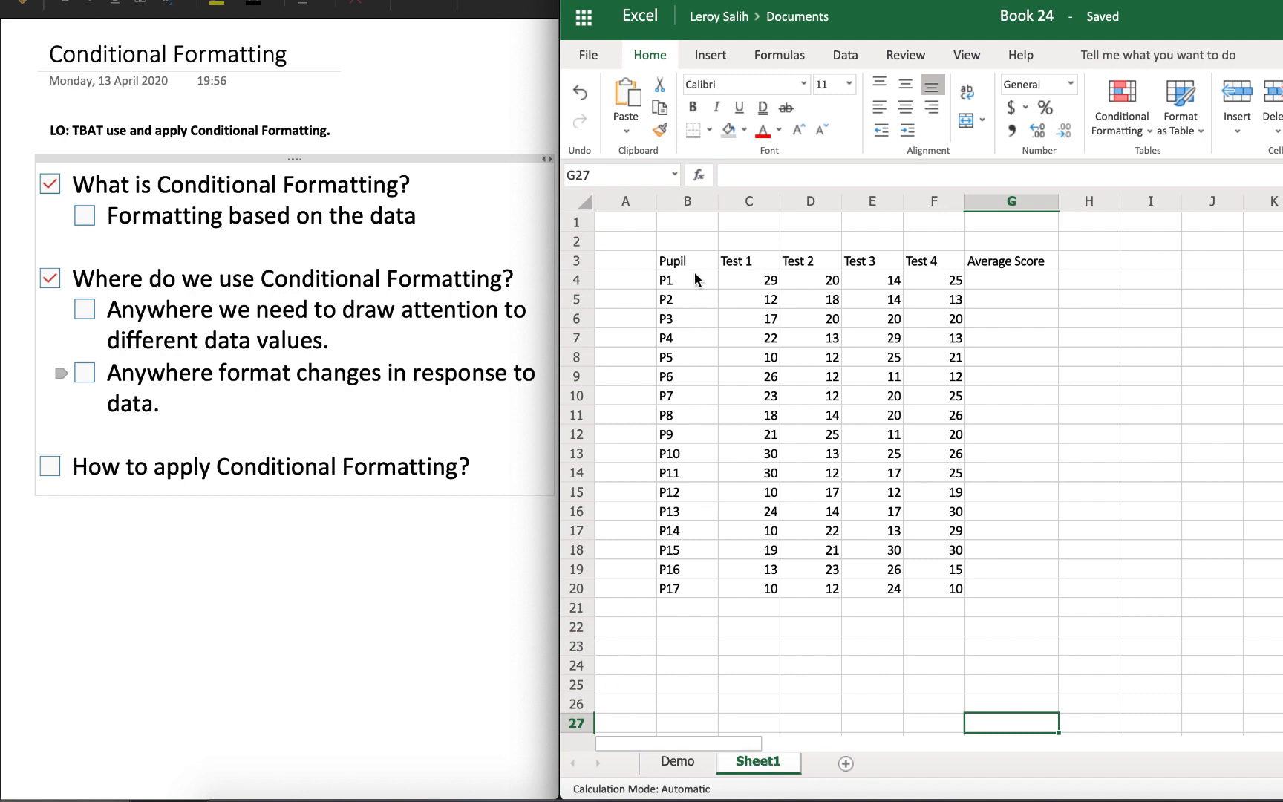
left_click(768, 282)
left_click(831, 315)
left_click(865, 379)
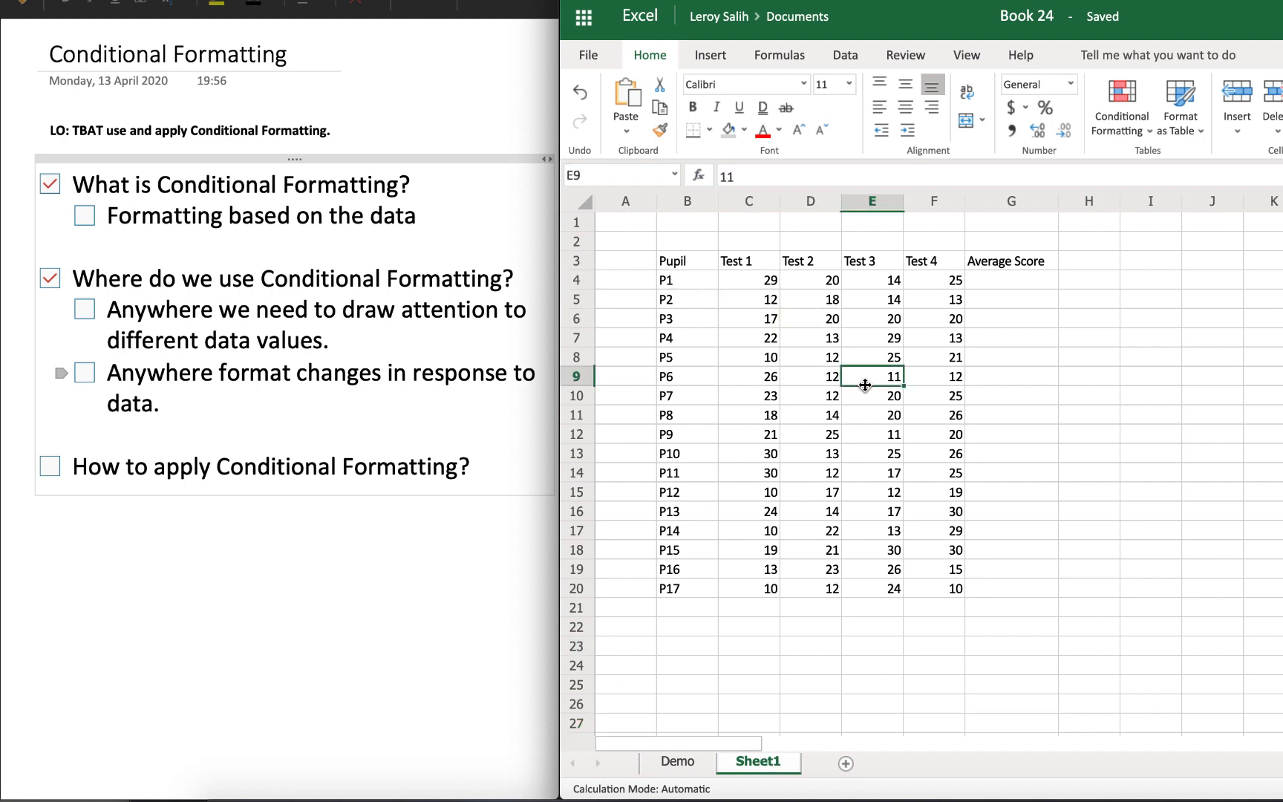
left_click(912, 449)
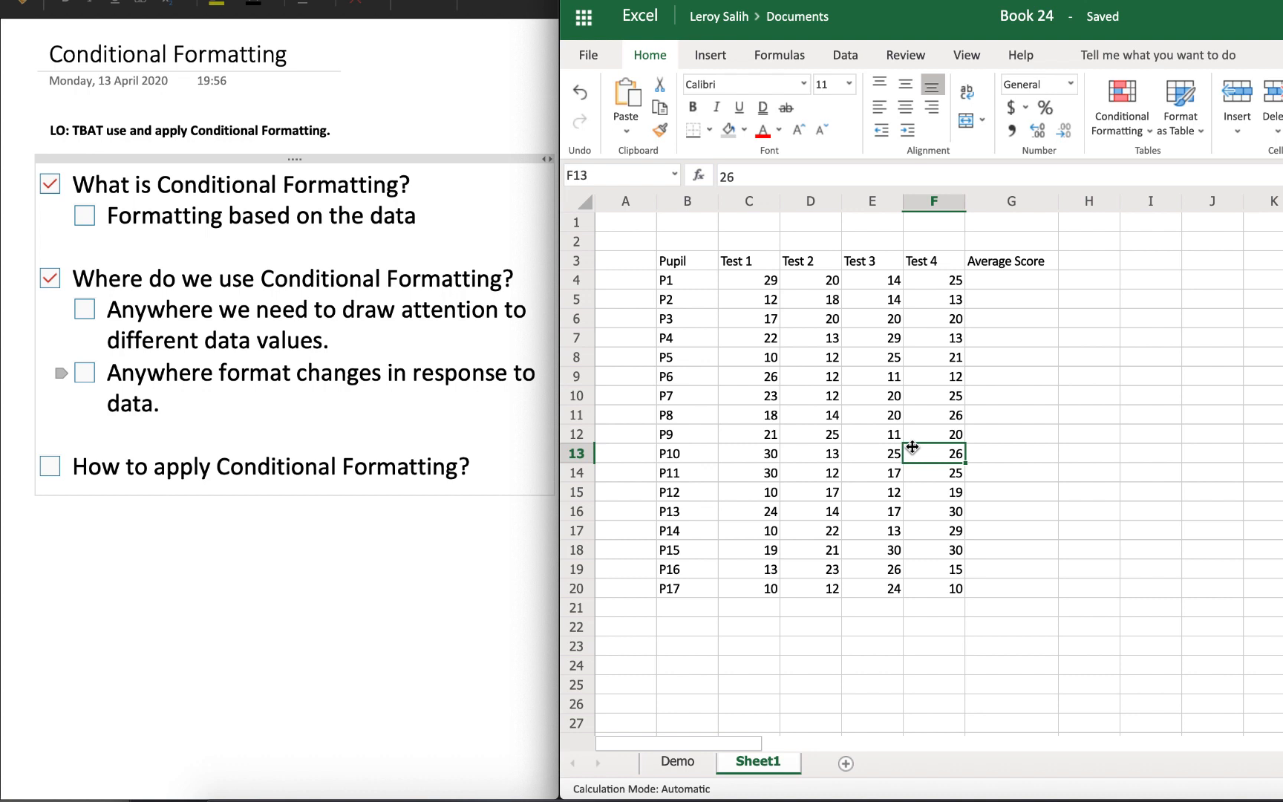
left_click(998, 261)
Step: Calculate pupil P1's average score in G4 with the formula =AVERAGE(C4:F4)
left_click(1004, 280)
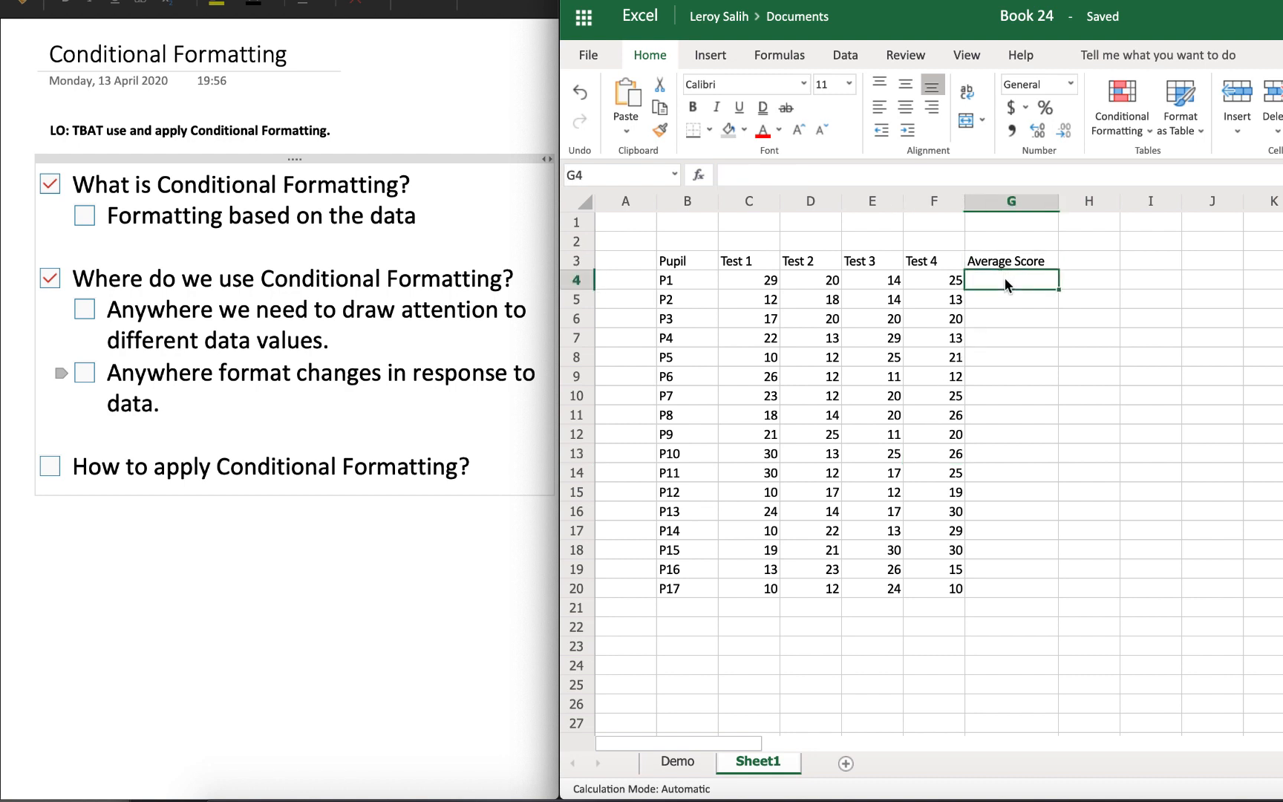
type("=")
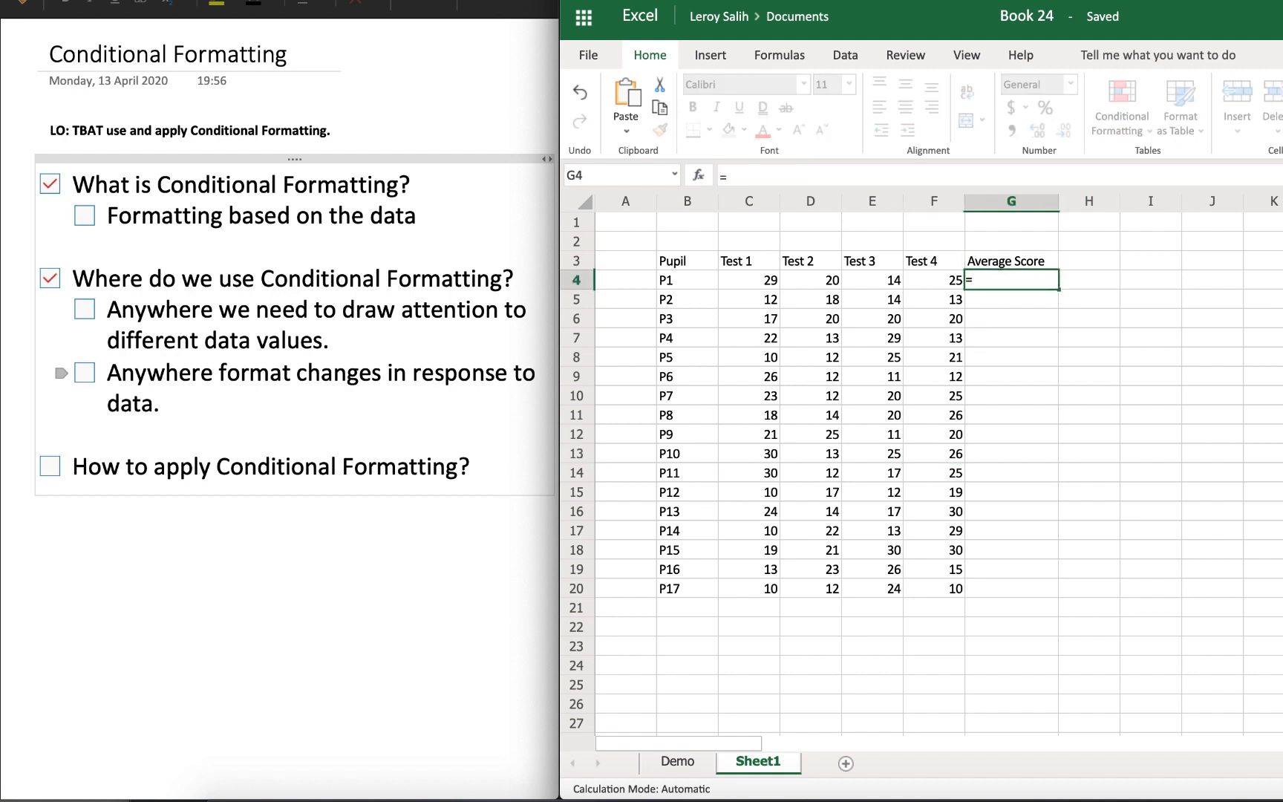
type("aver")
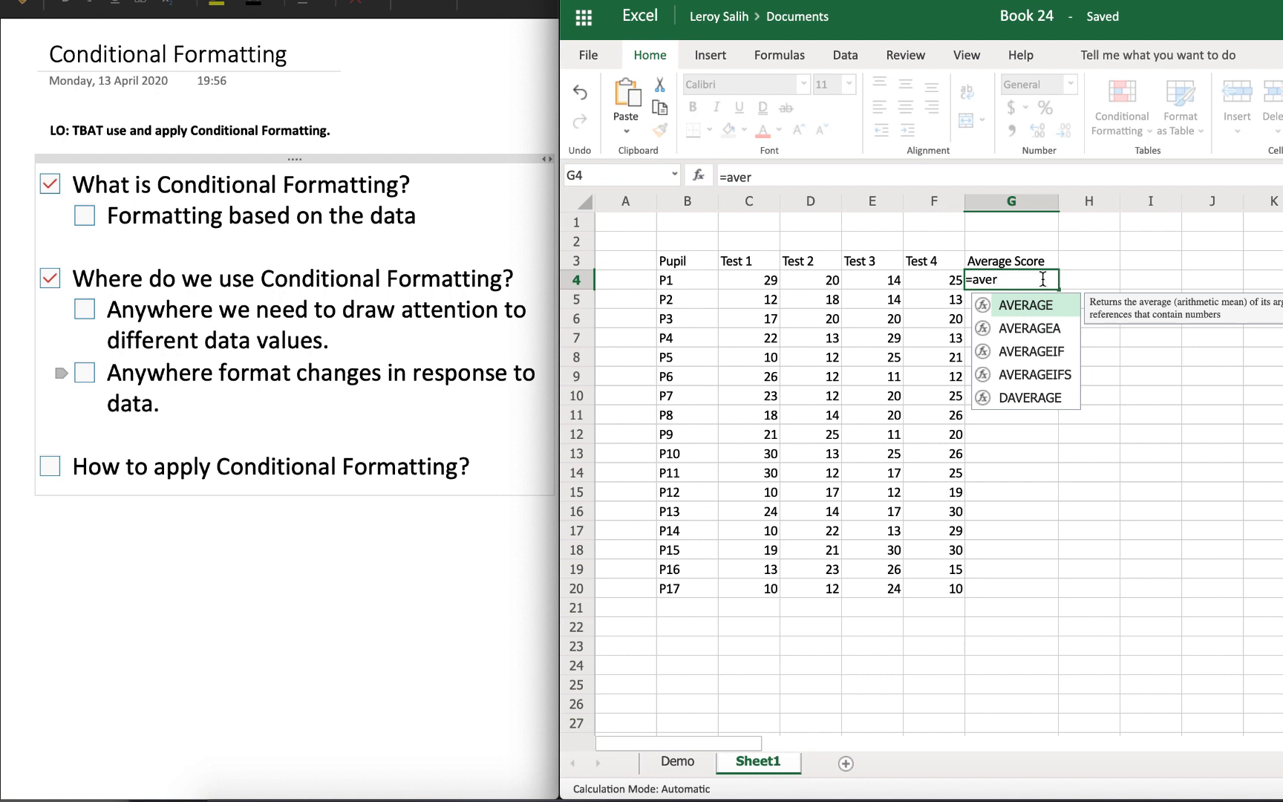
double_click(1046, 306)
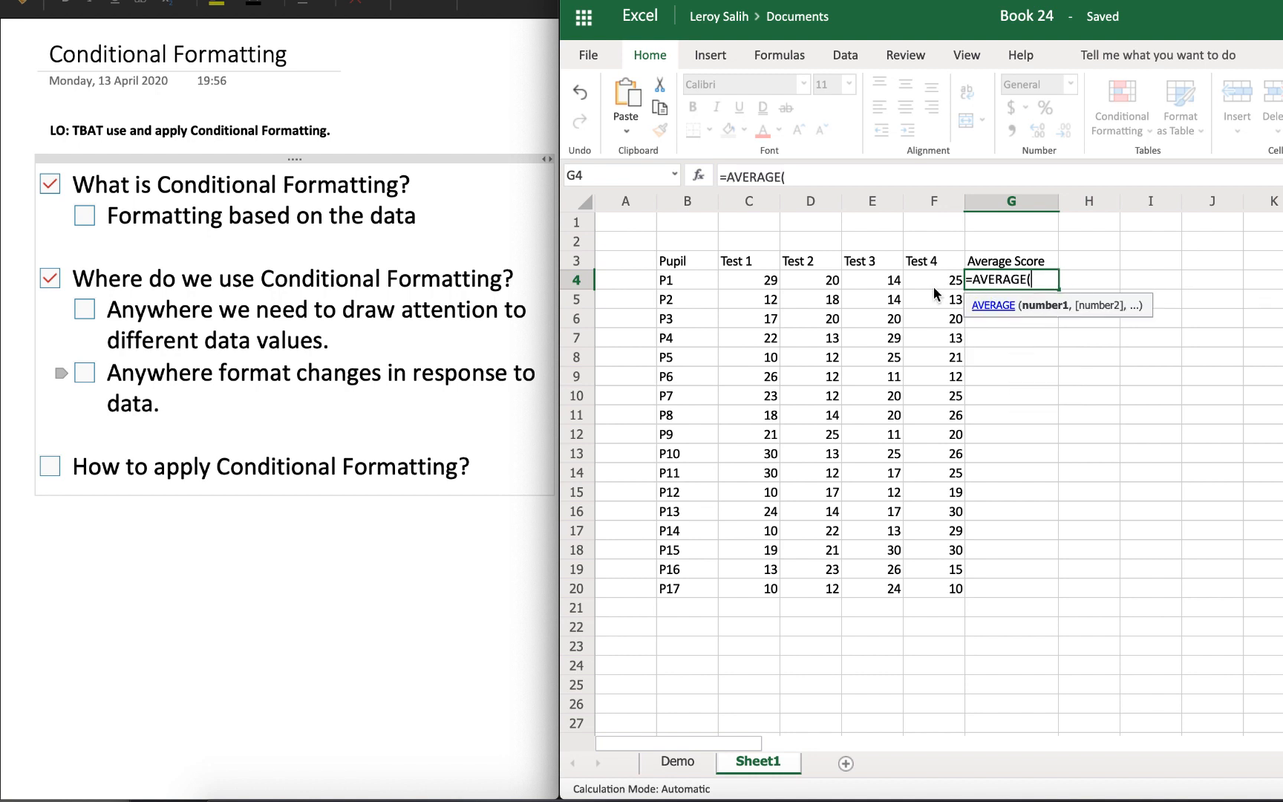
left_click_drag(735, 280, 957, 284)
type(")")
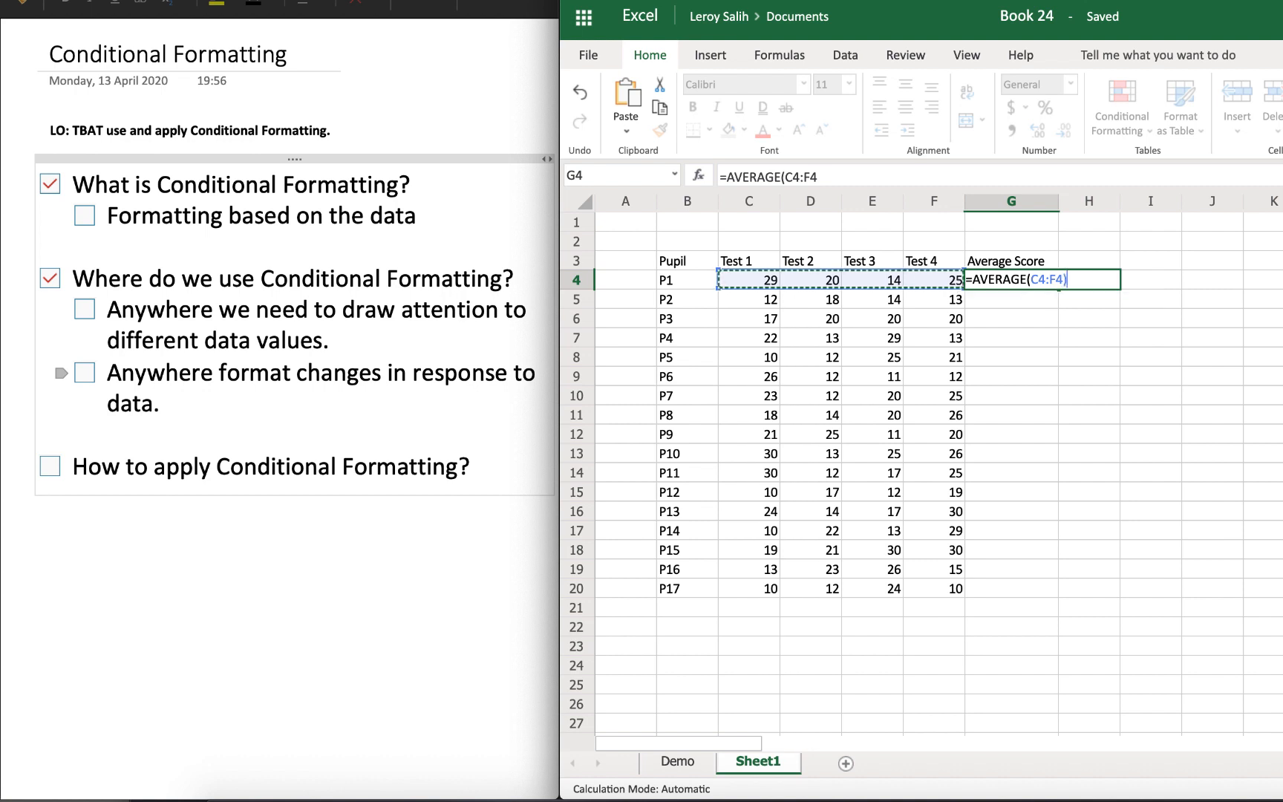
key("Return")
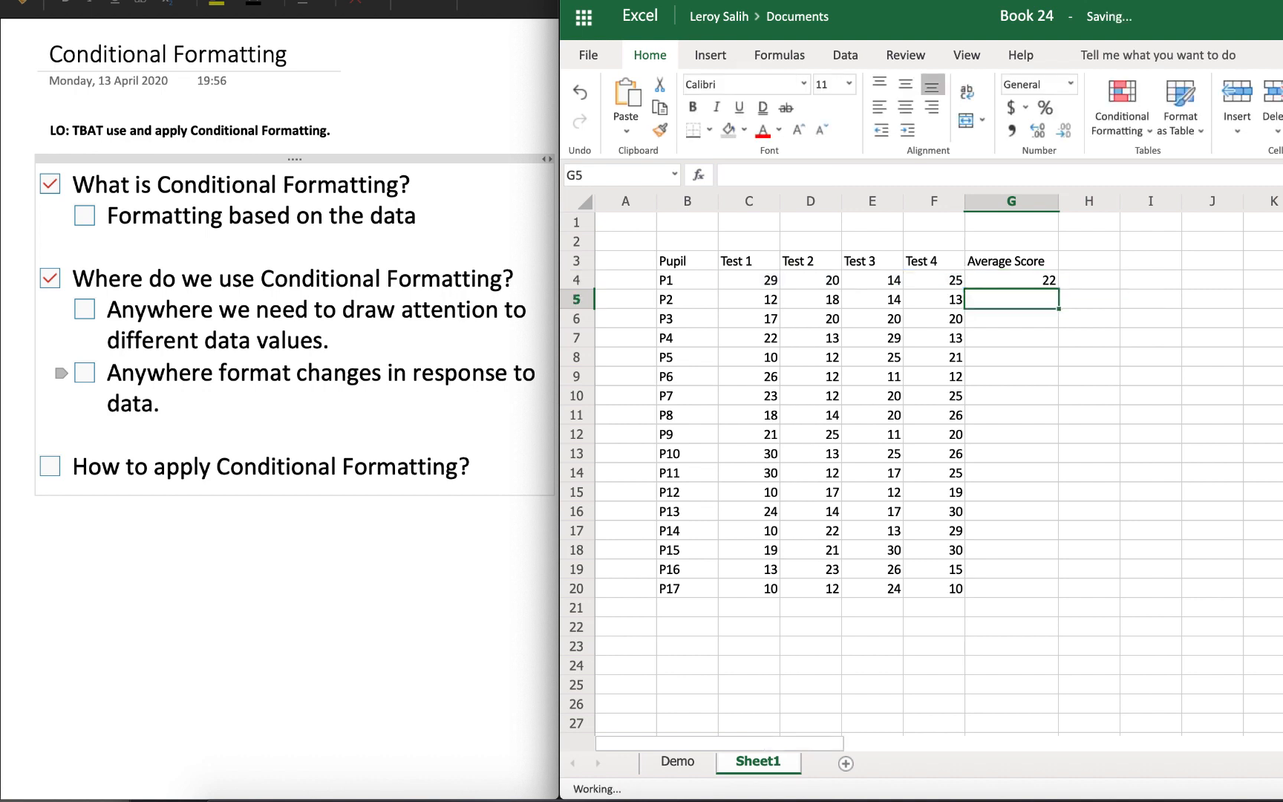
Step: Copy pupil P1's average formula to the cells for pupils P2 to P17, G5:G20
left_click(1011, 281)
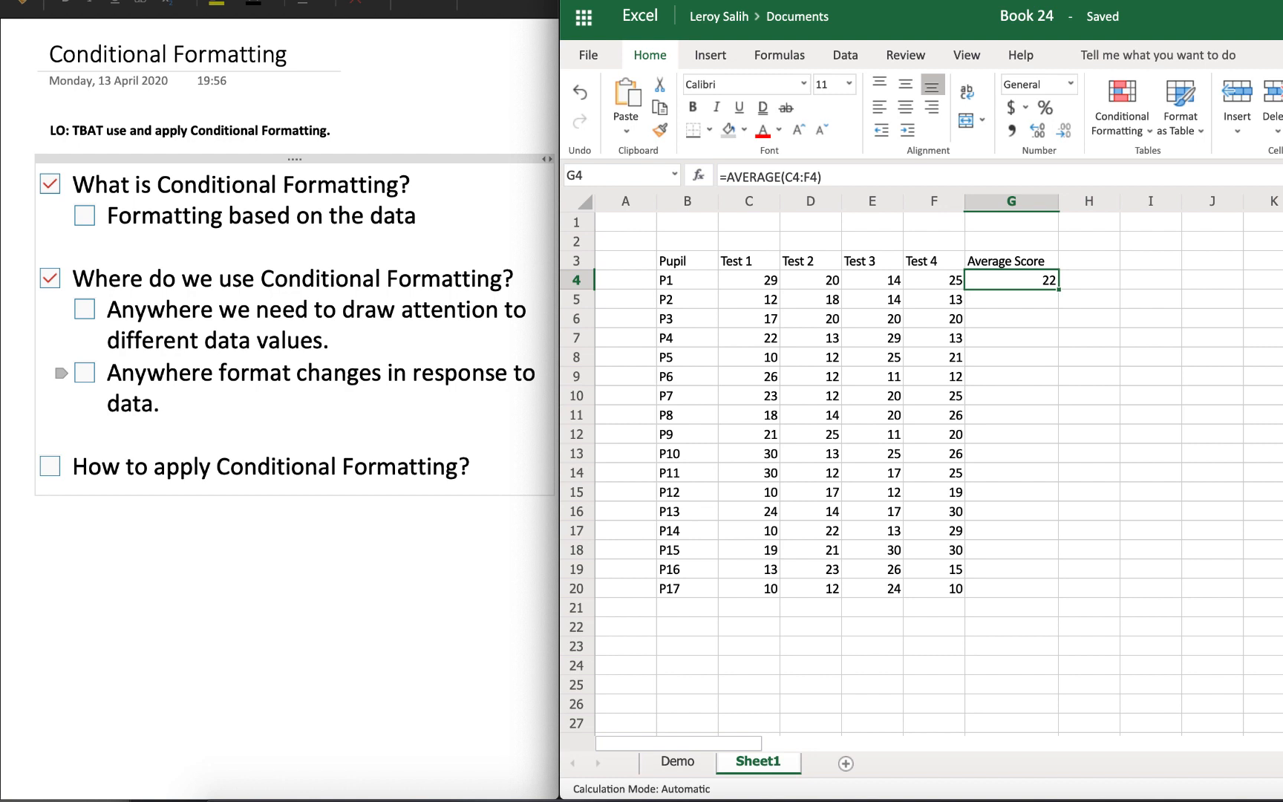
key("ctrl+c")
left_click_drag(1017, 297, 1017, 585)
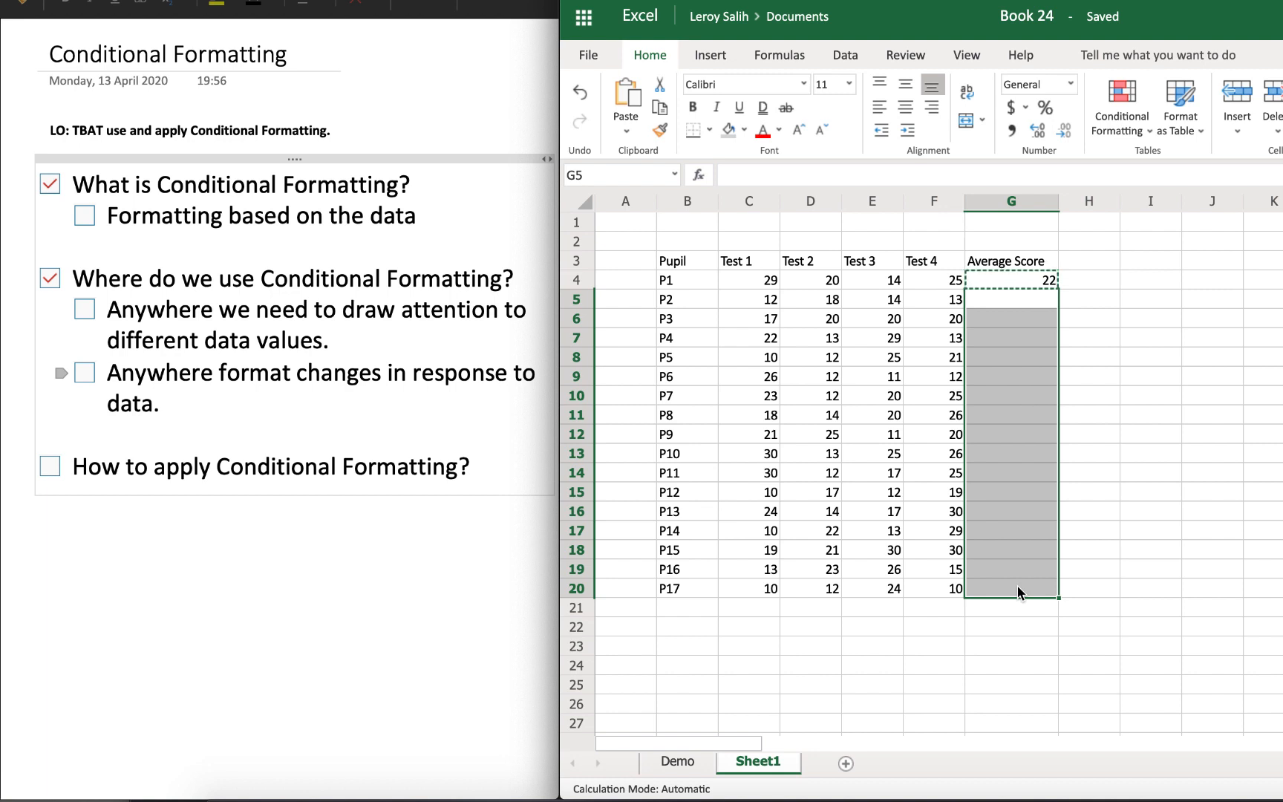
key("ctrl+v")
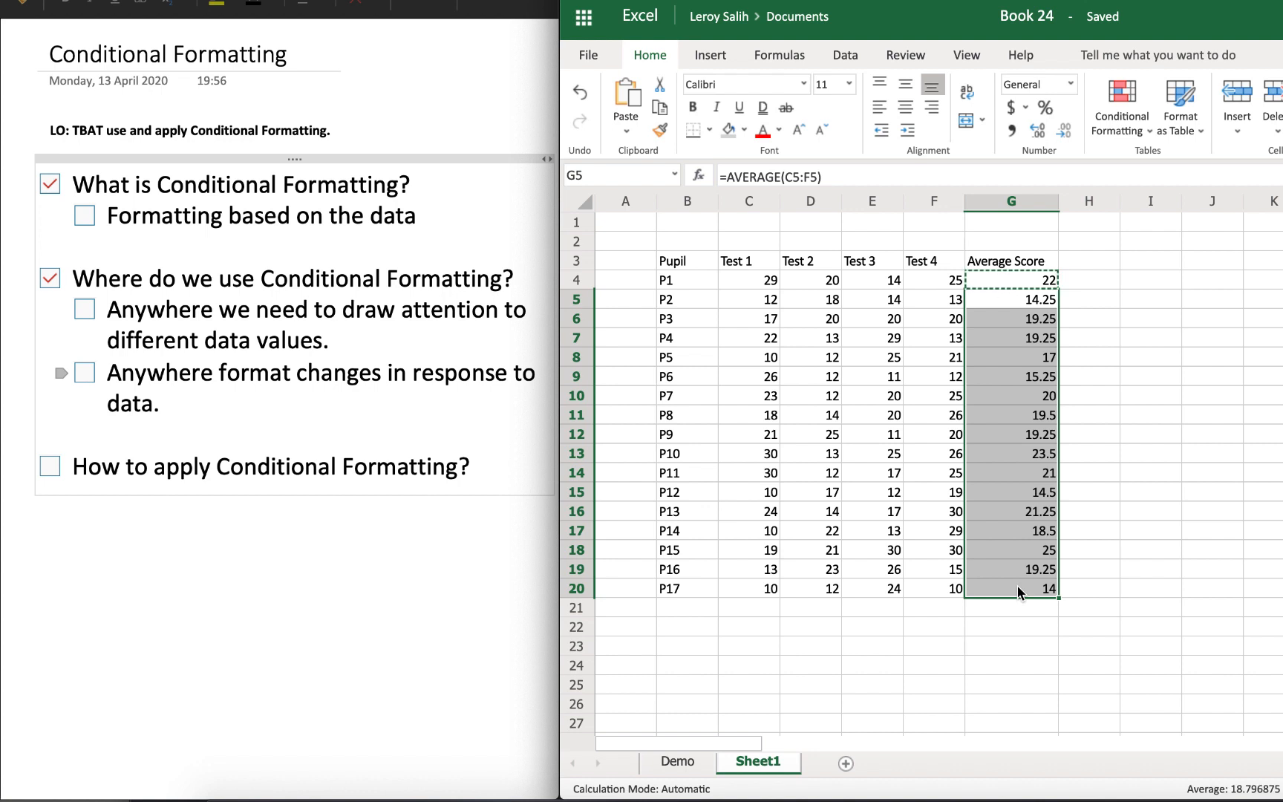
left_click(1091, 584)
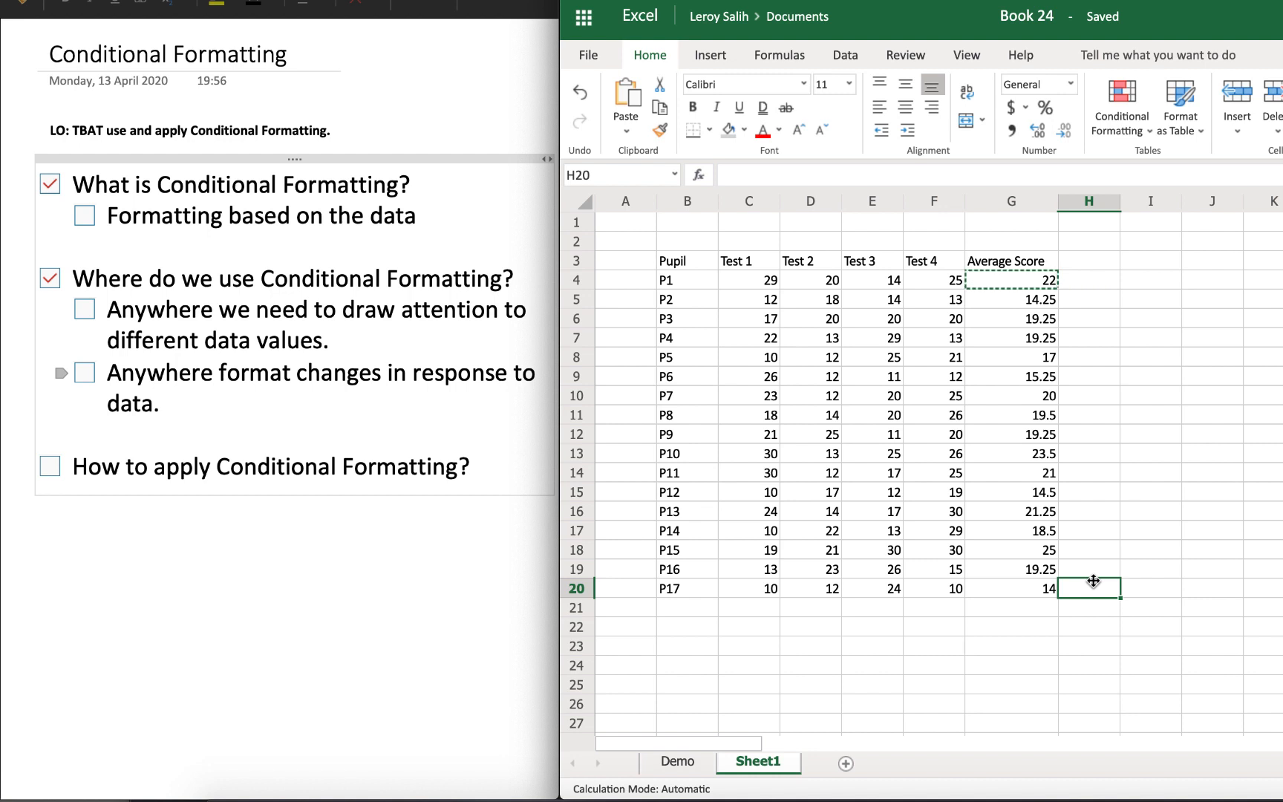
Step: Format all the average scores in G4:G20 to show two decimal places
left_click(1016, 283)
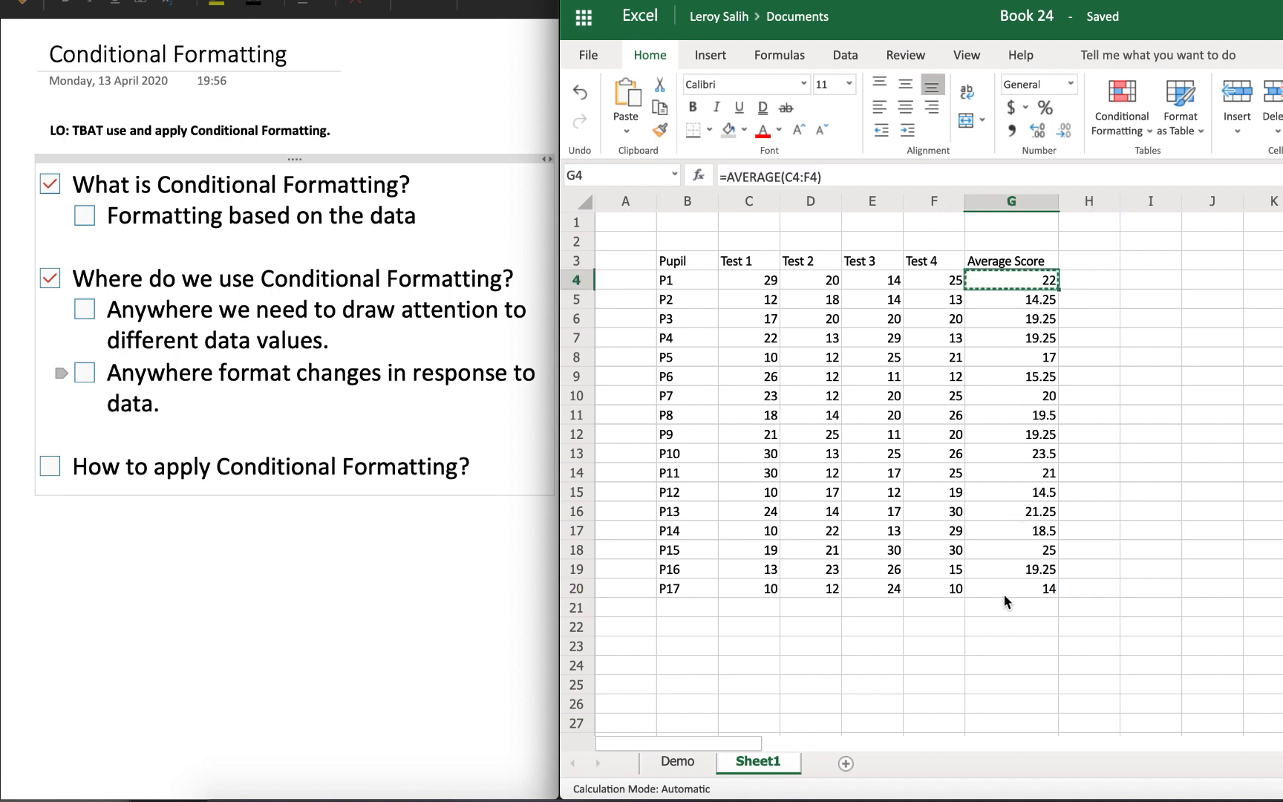
left_click_drag(1004, 594, 1029, 285)
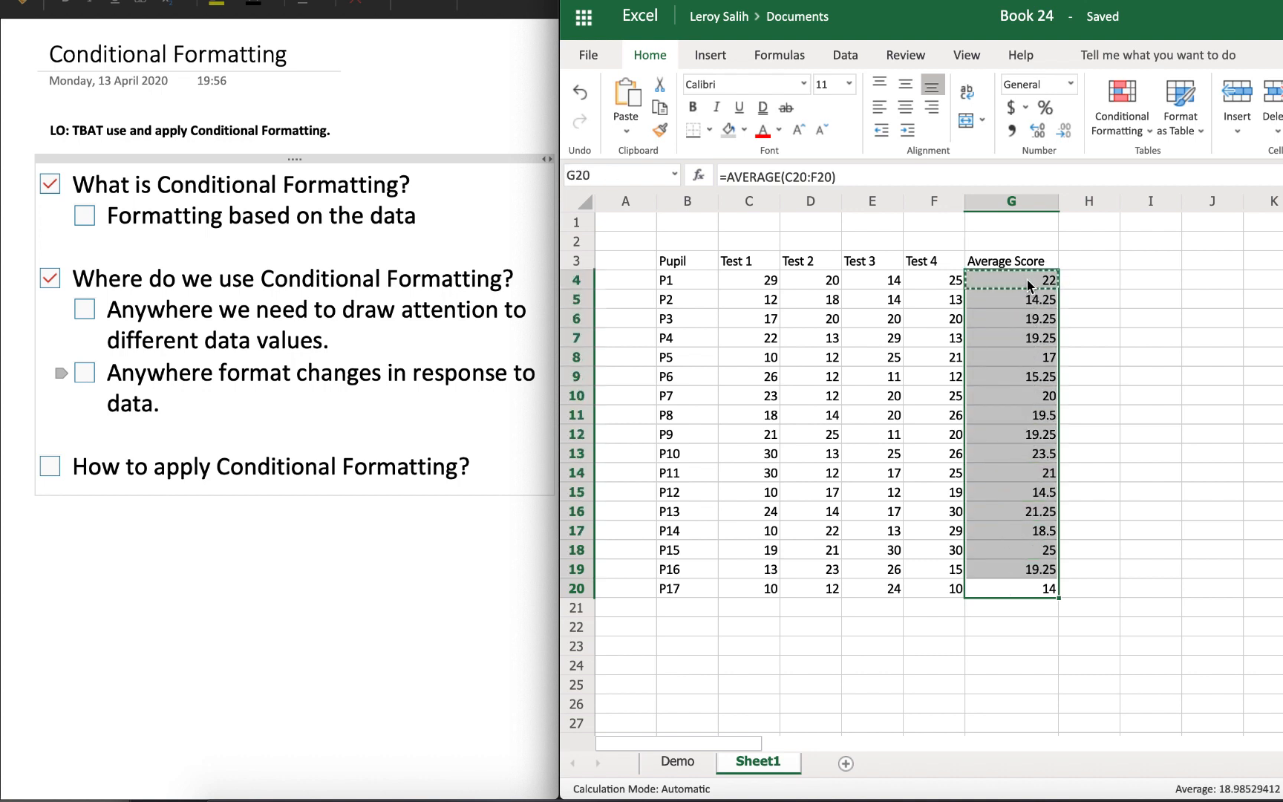
left_click(1046, 134)
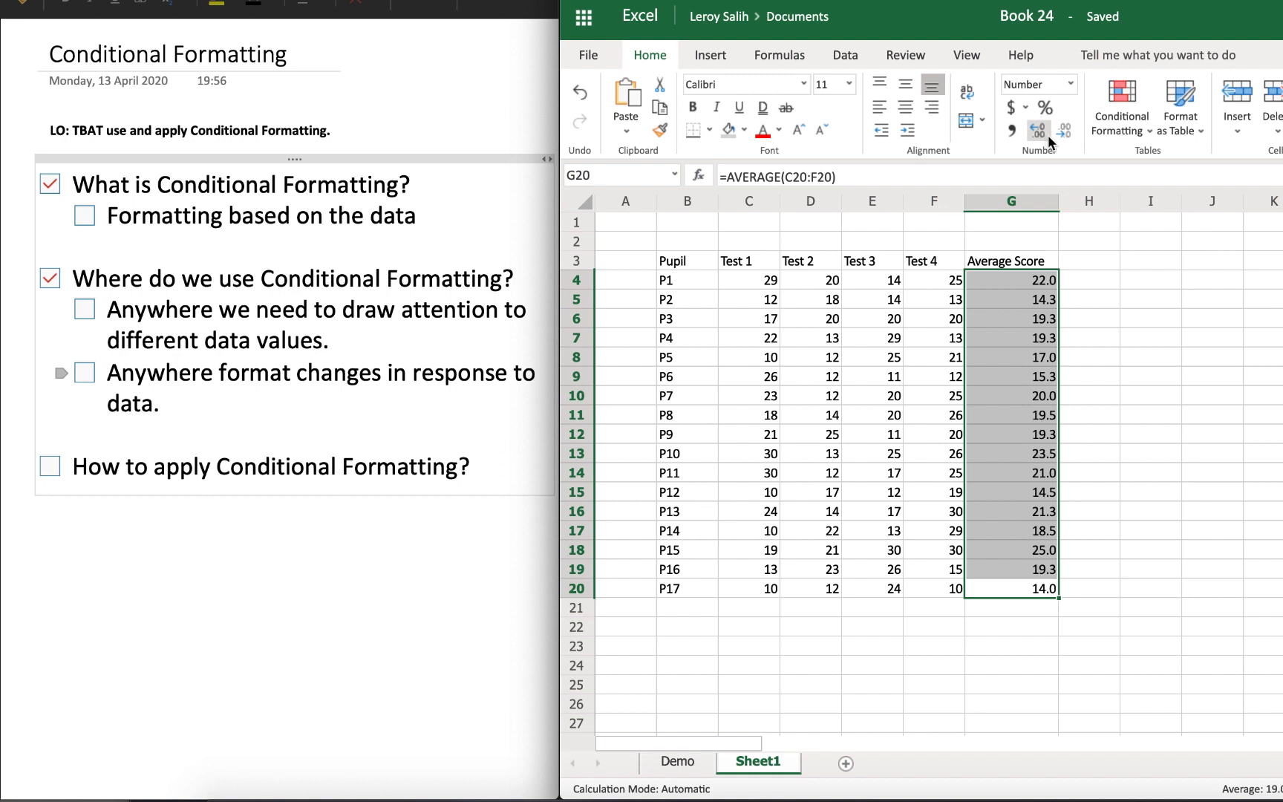
left_click(1048, 135)
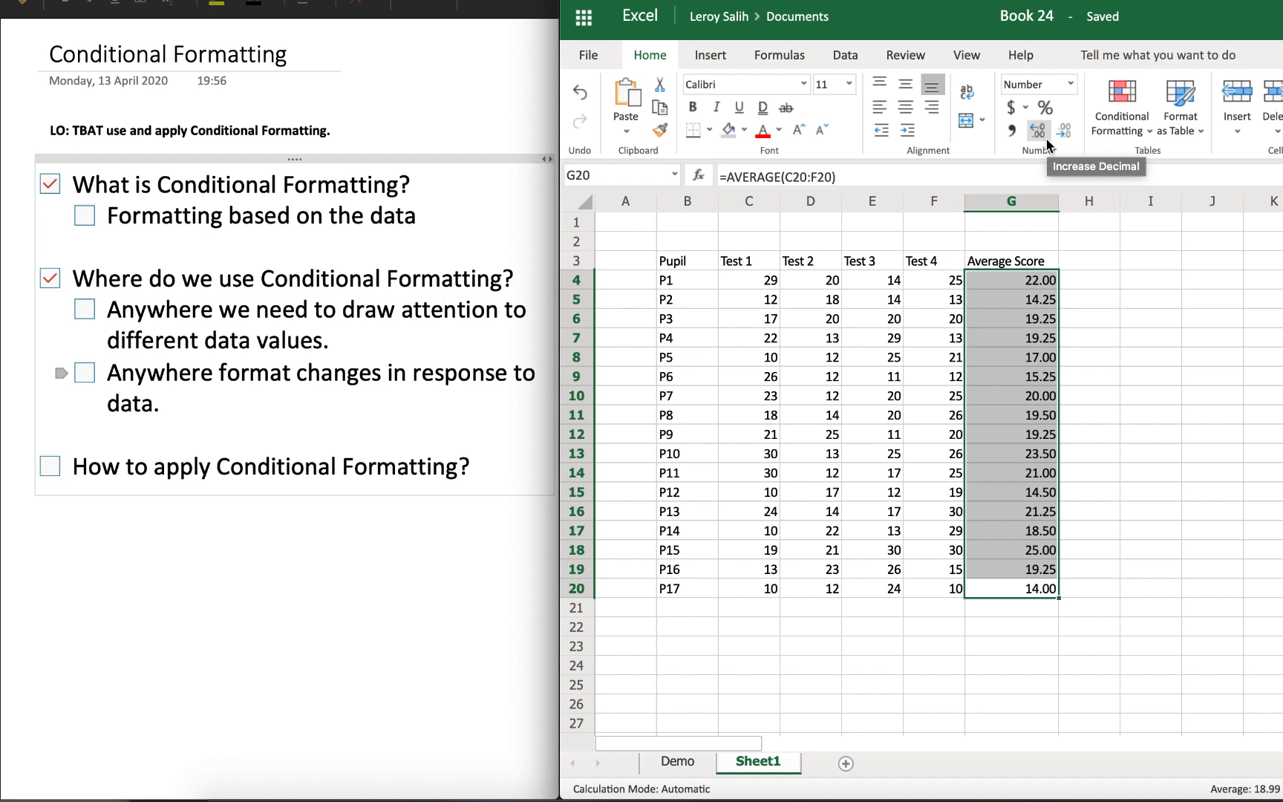
left_click(1134, 384)
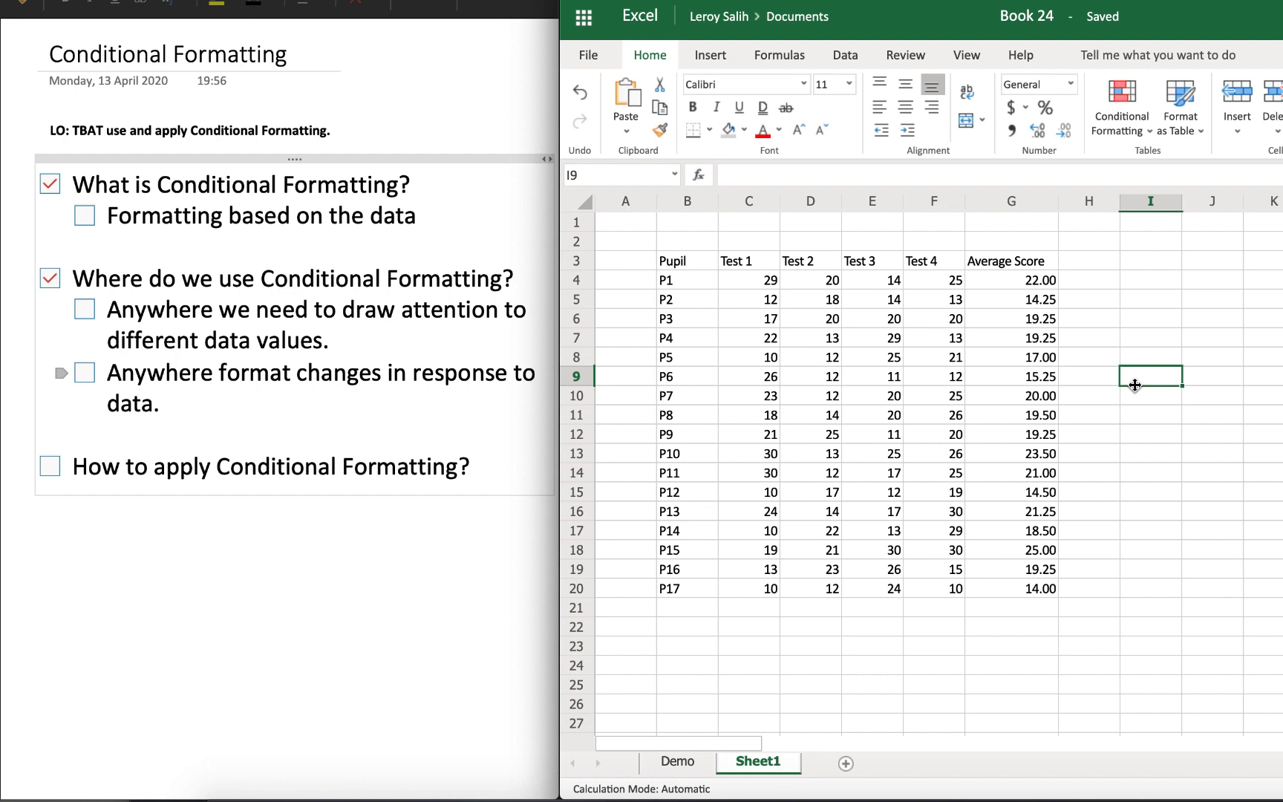
Step: Add a Less Than rule to the average scores in G4:G20, formatting values below 10 with Light Red Fill with Dark Red Text
left_click_drag(1038, 282, 1038, 594)
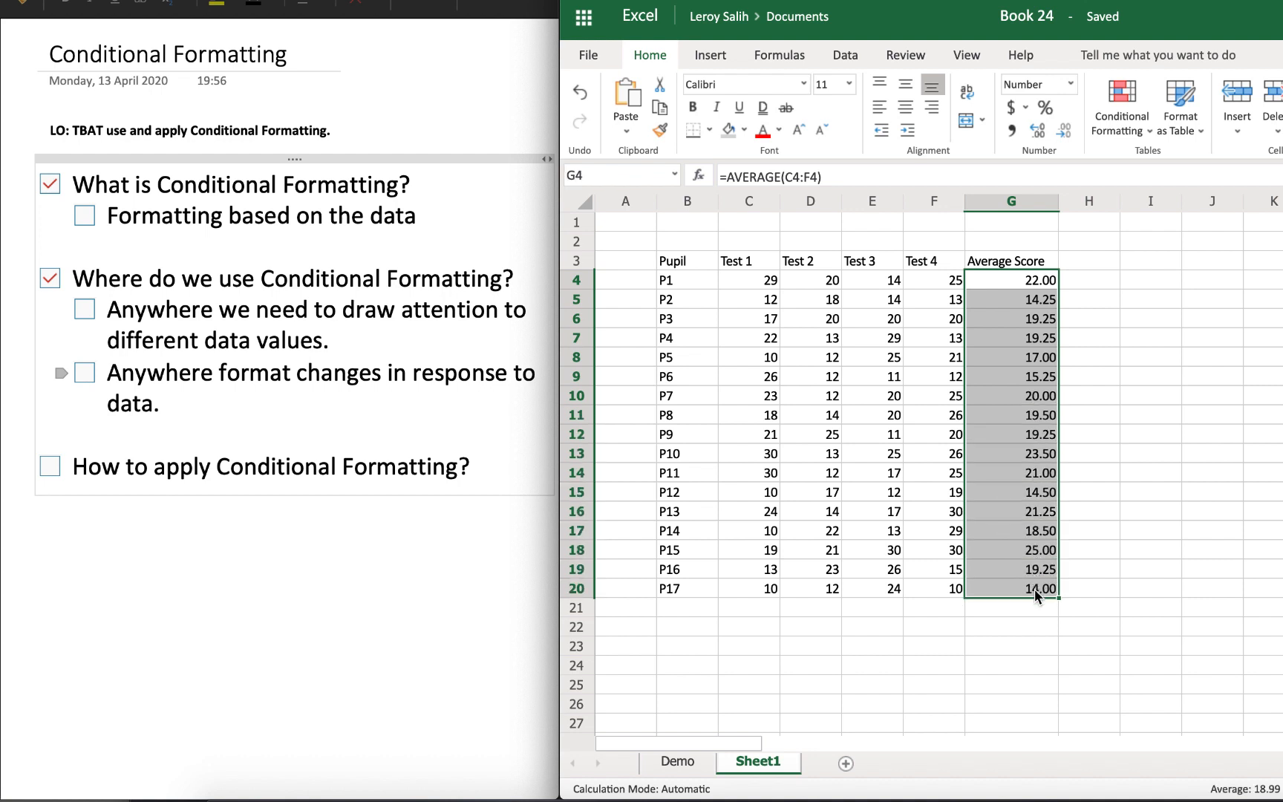
left_click(1148, 132)
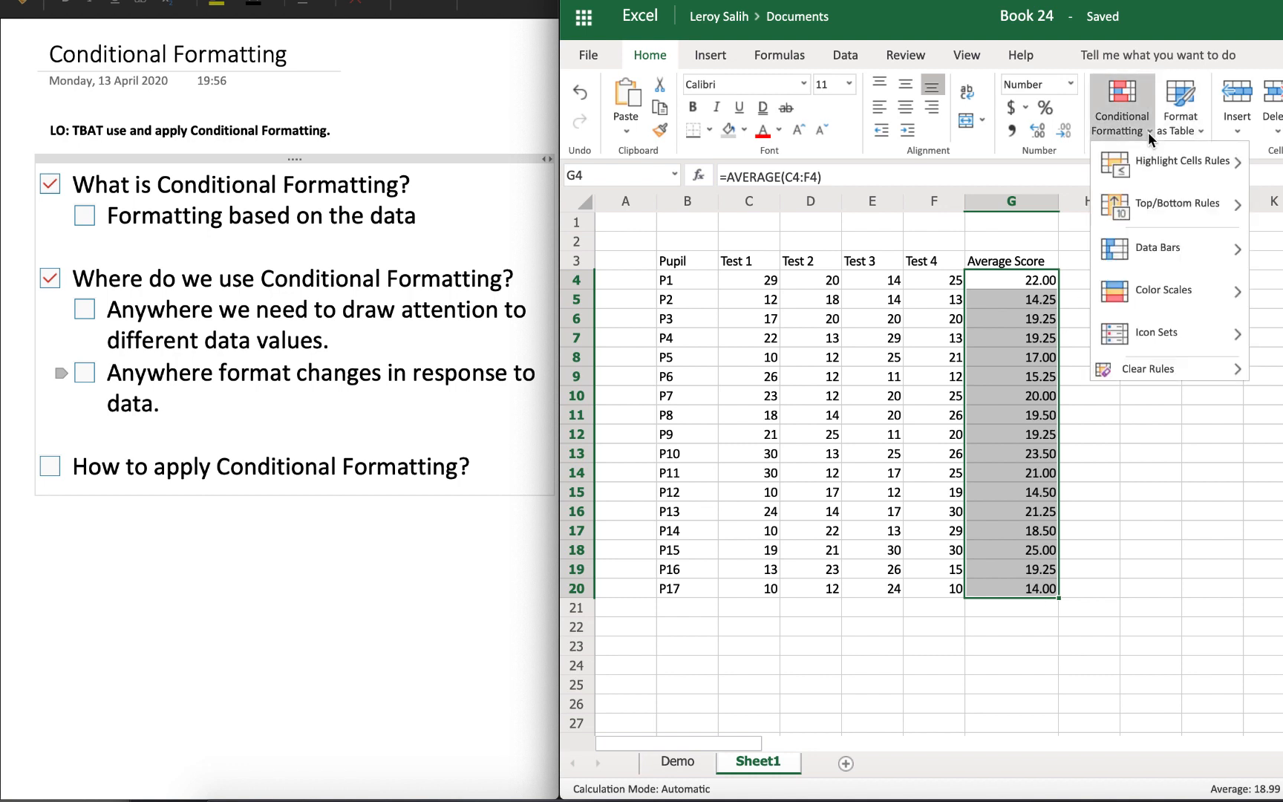
mouse_move(1153, 156)
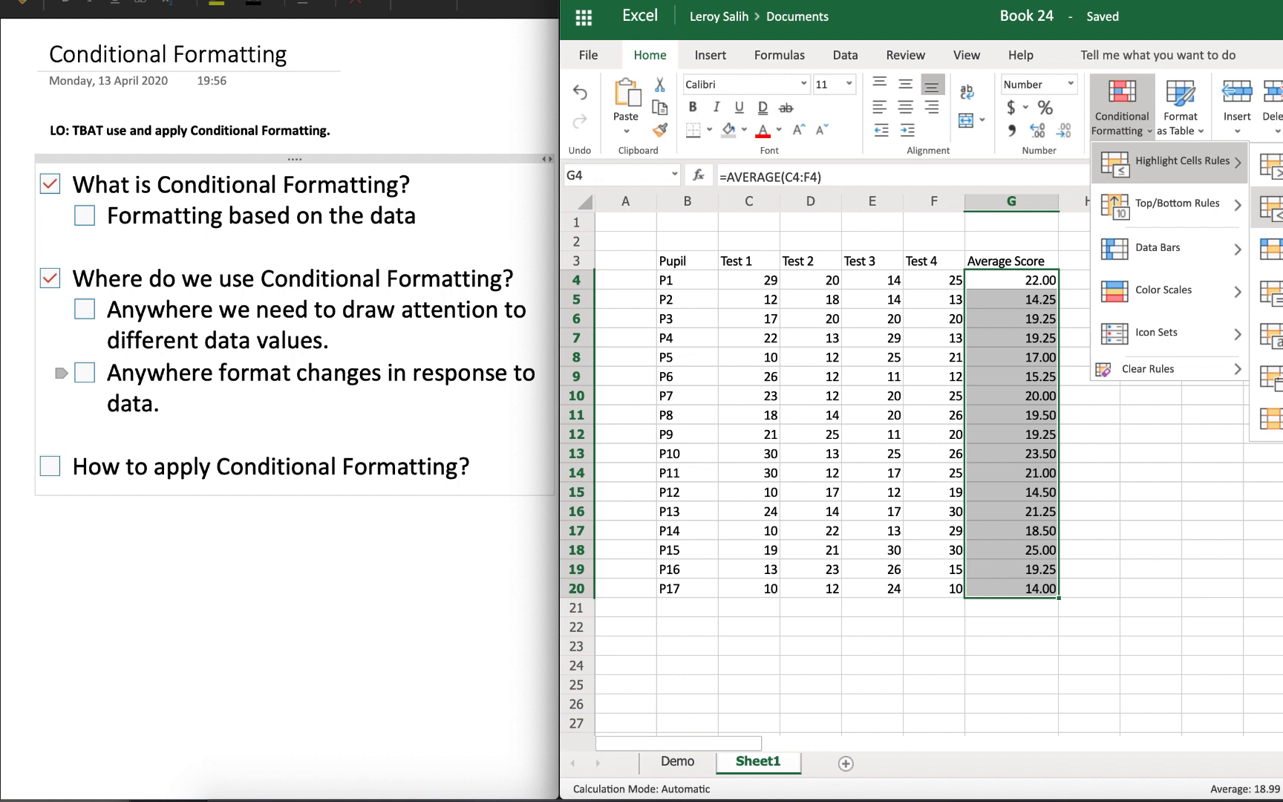
left_click(1271, 210)
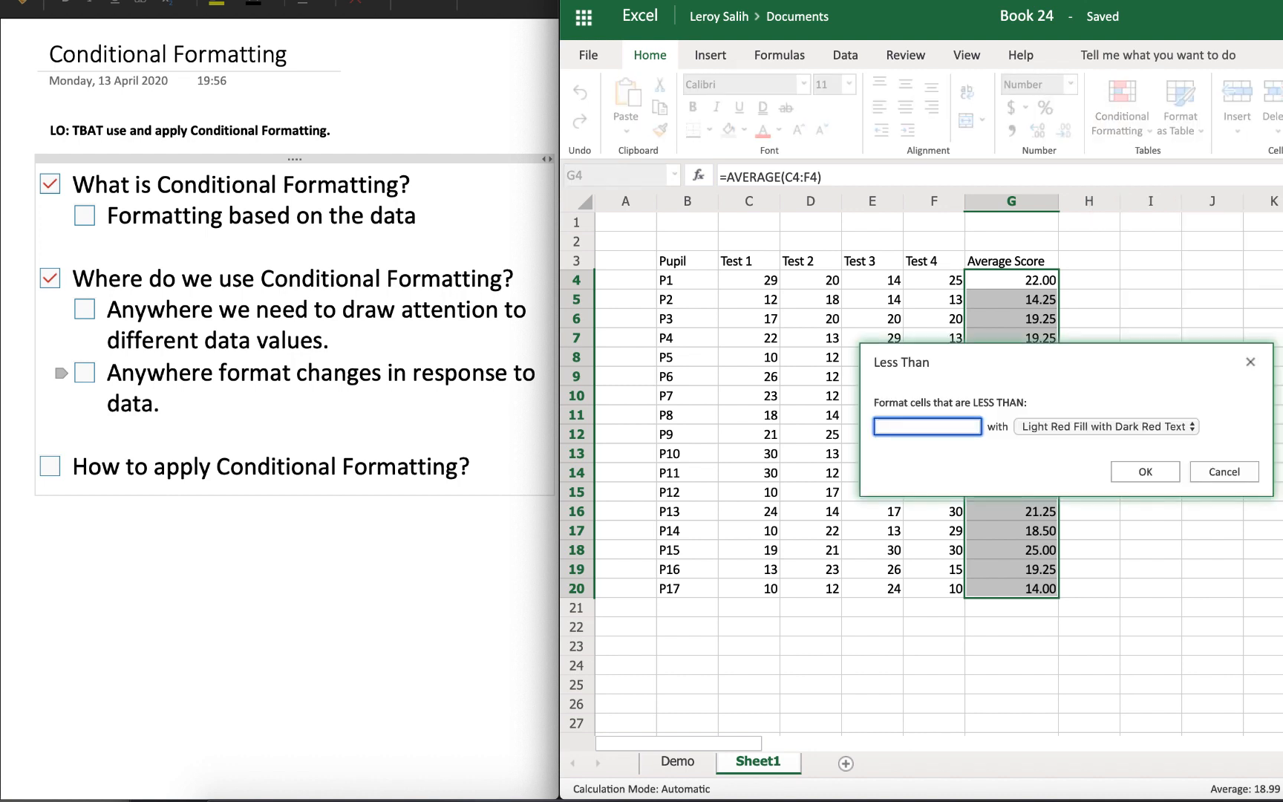
type("10")
left_click(1158, 472)
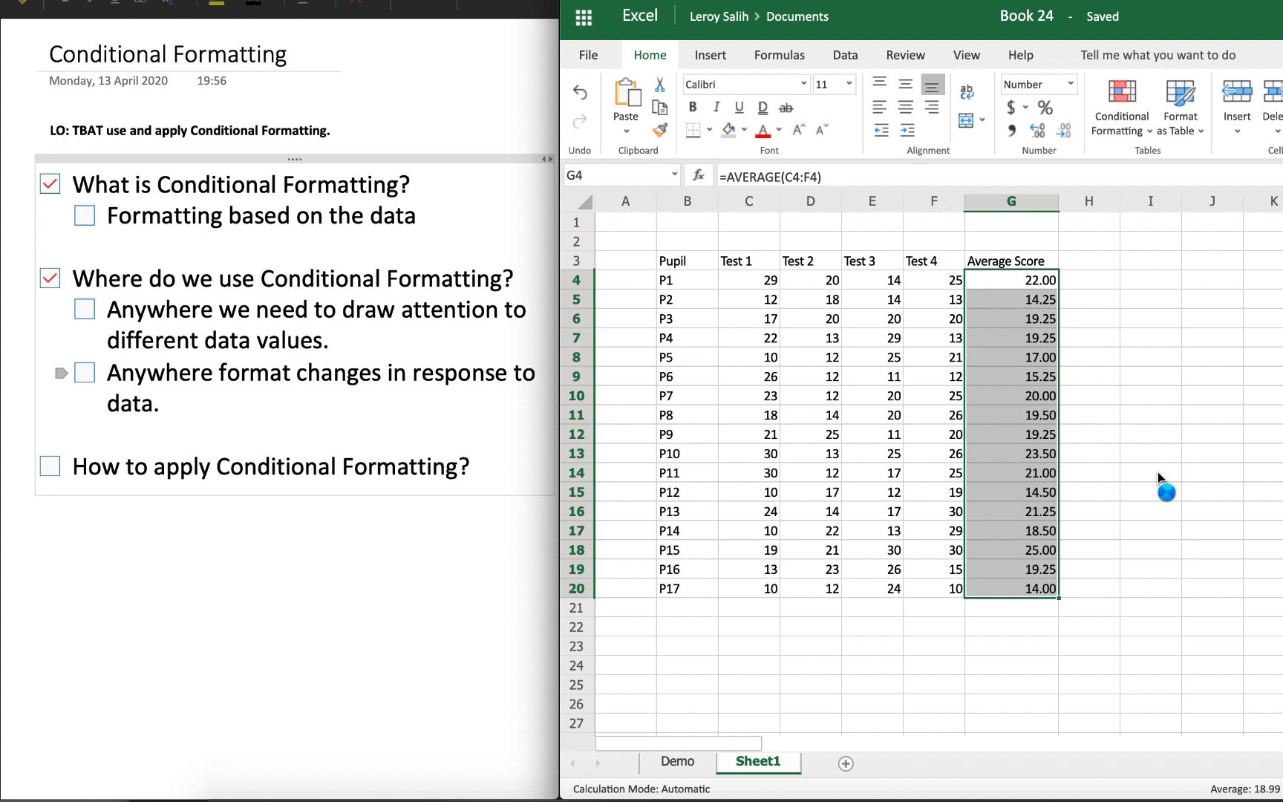
left_click(1157, 471)
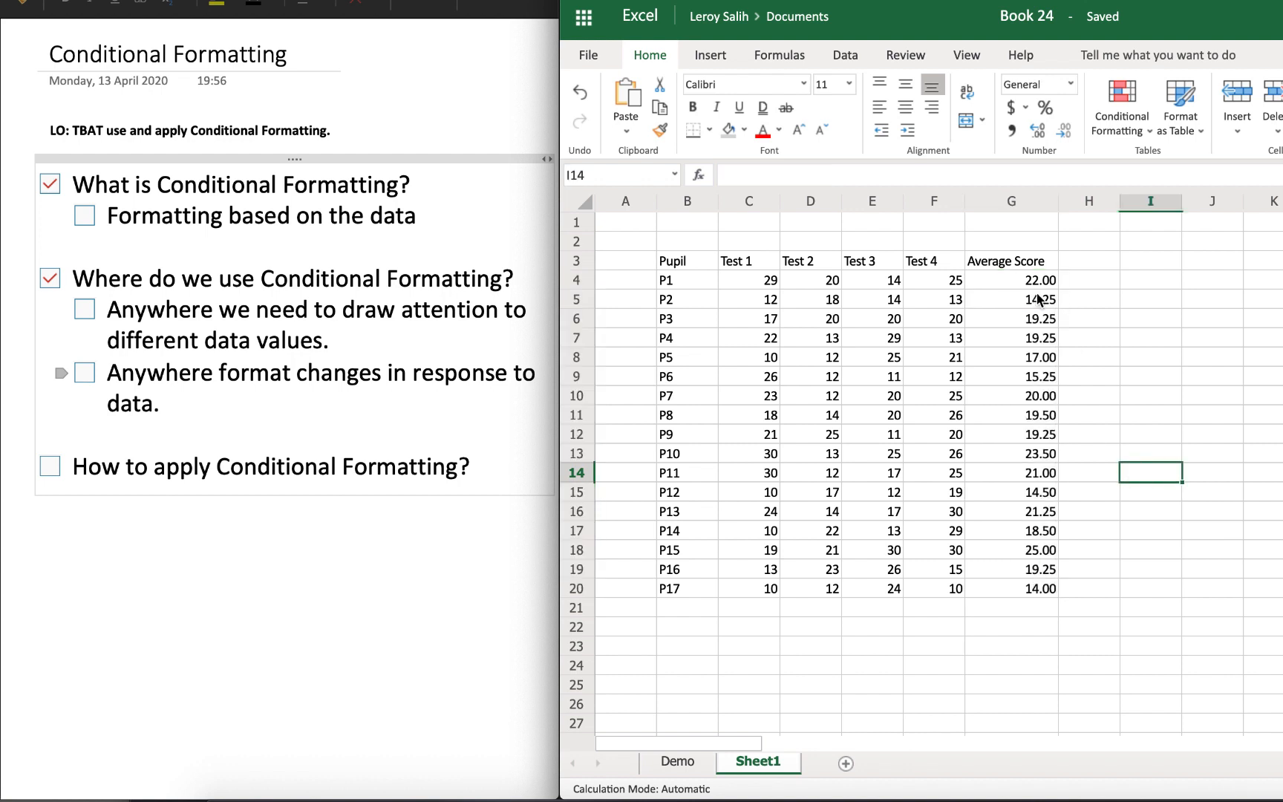
Step: Change pupil P7's scores to 10 for Test 1, 5 for Test 2, 4 for Test 3 and 4 for Test 4
left_click(757, 397)
type("10")
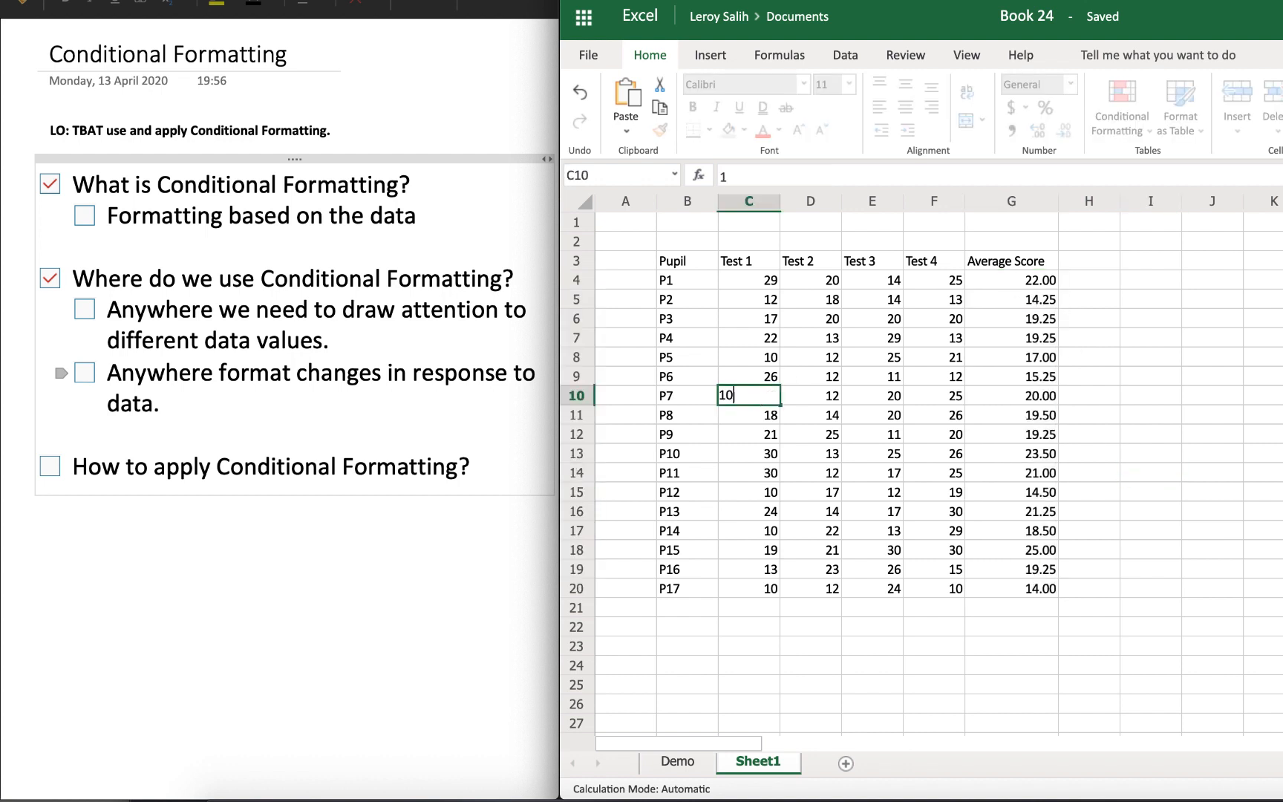
key("Tab")
type("5")
key("Tab")
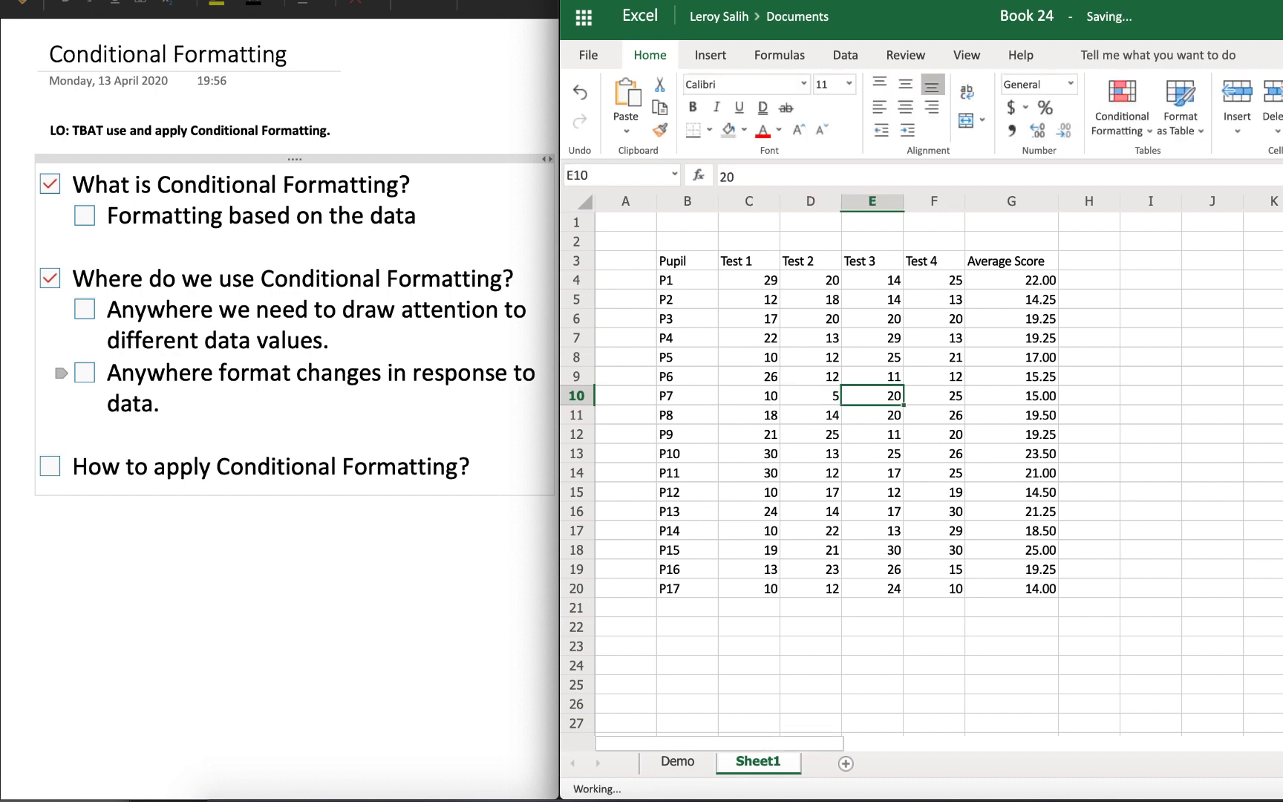
type("4")
key("Tab")
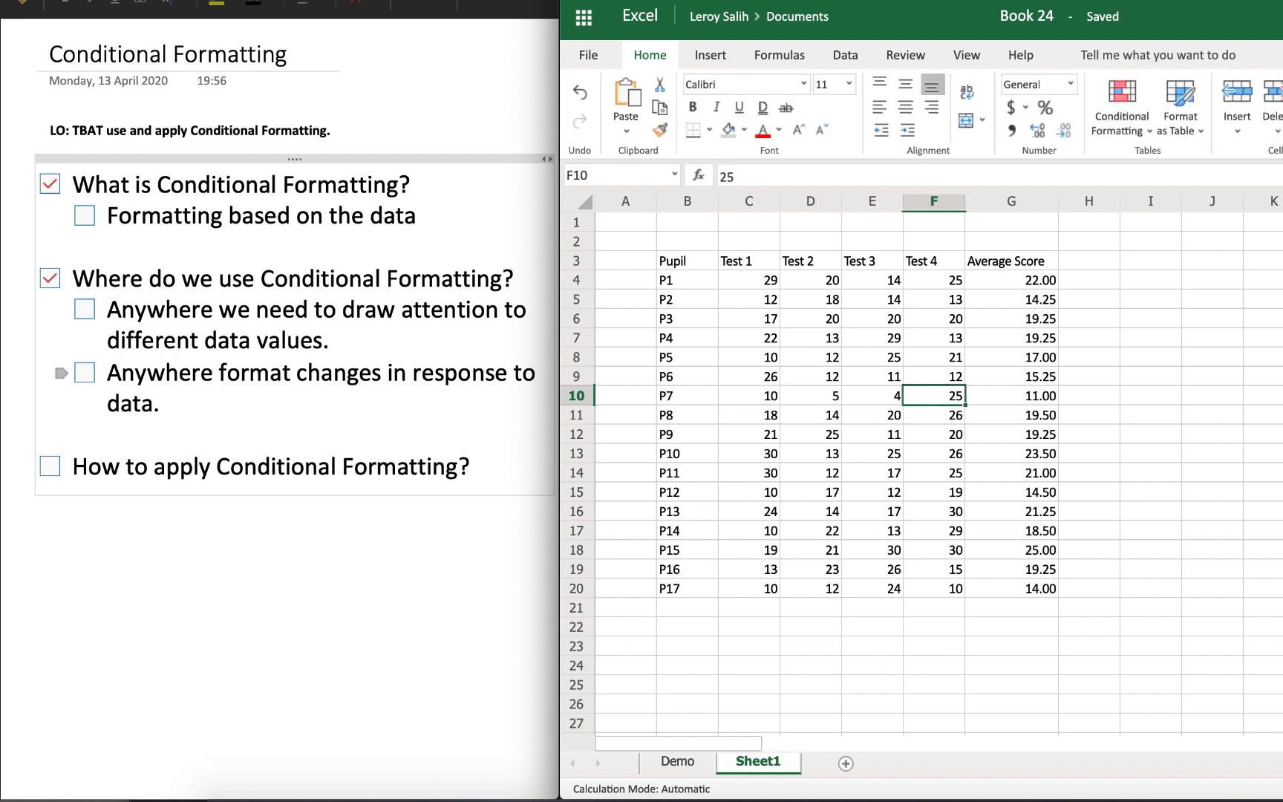
type("4")
key("Return")
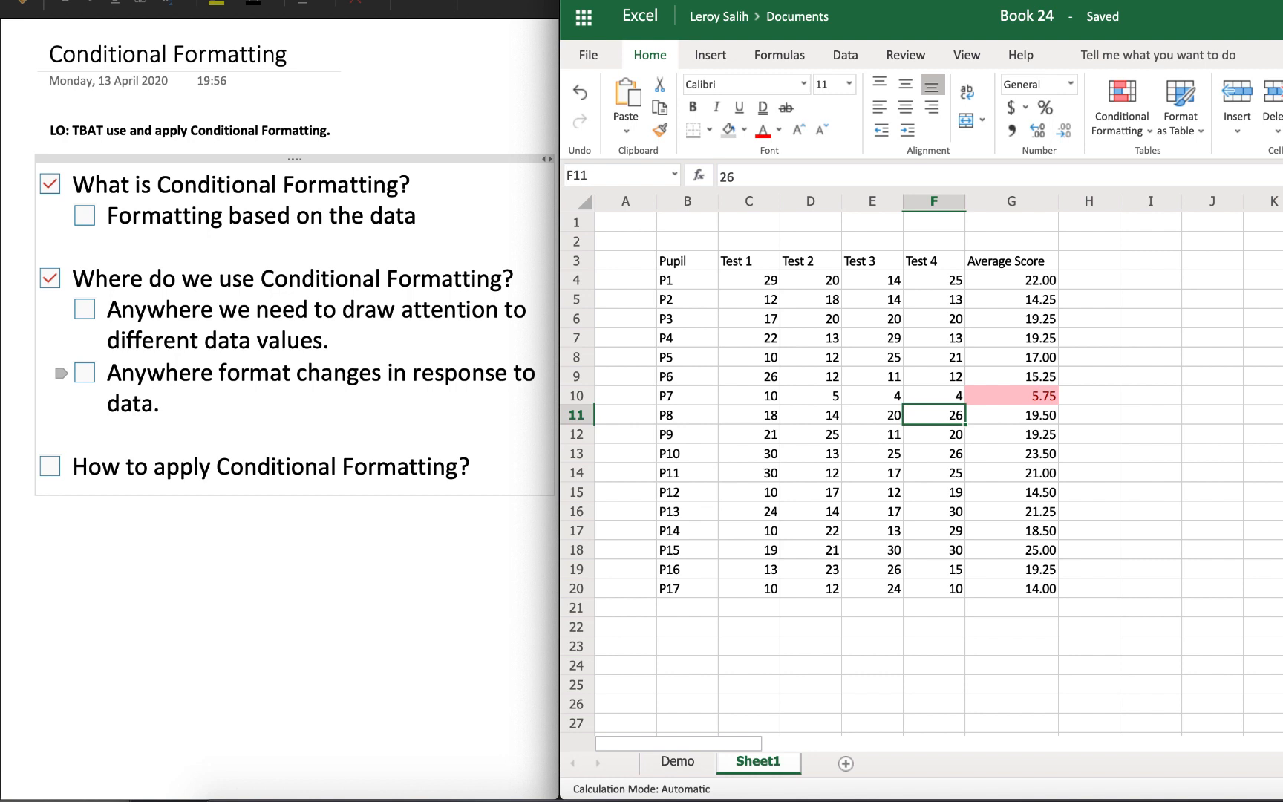
Step: Add a Between rule to the average scores in G4:G20, formatting values from 10 to 20 with Yellow Fill with Dark Yellow Text
left_click_drag(1016, 279, 1014, 588)
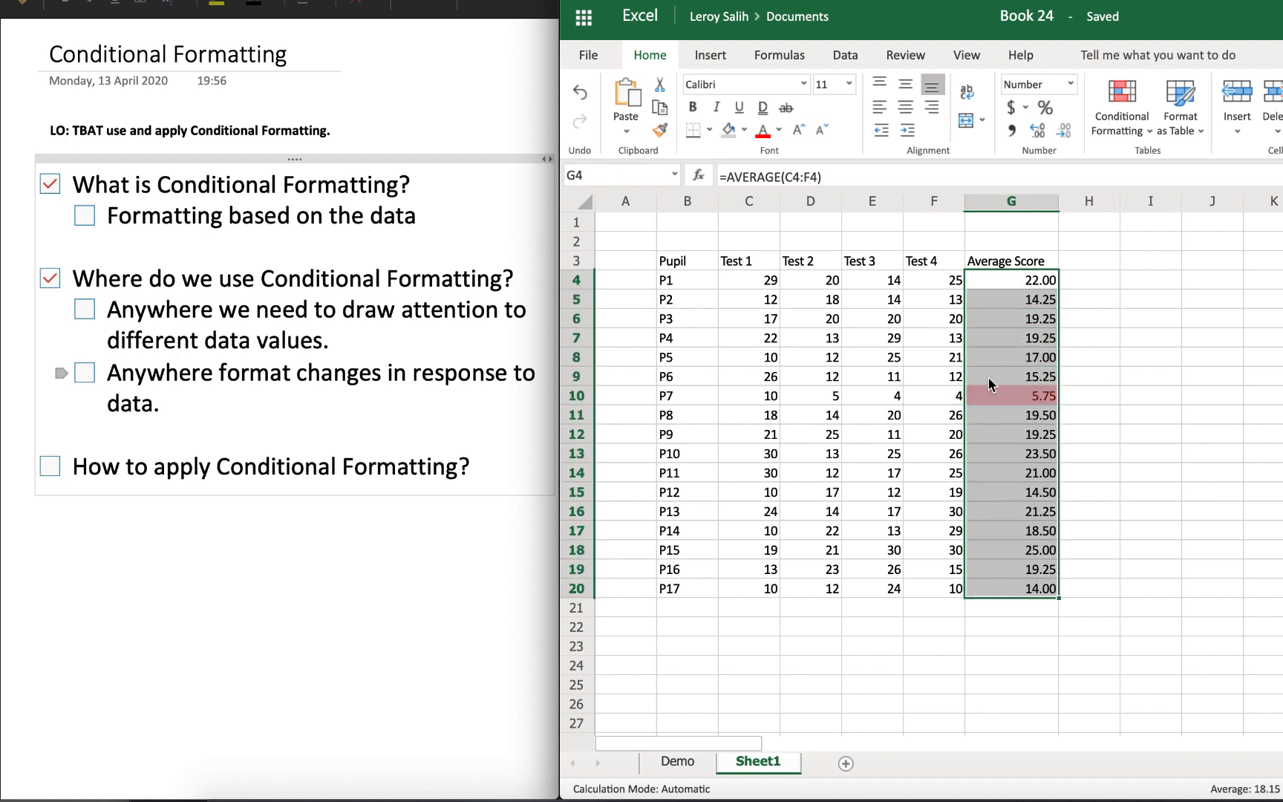
left_click(1148, 131)
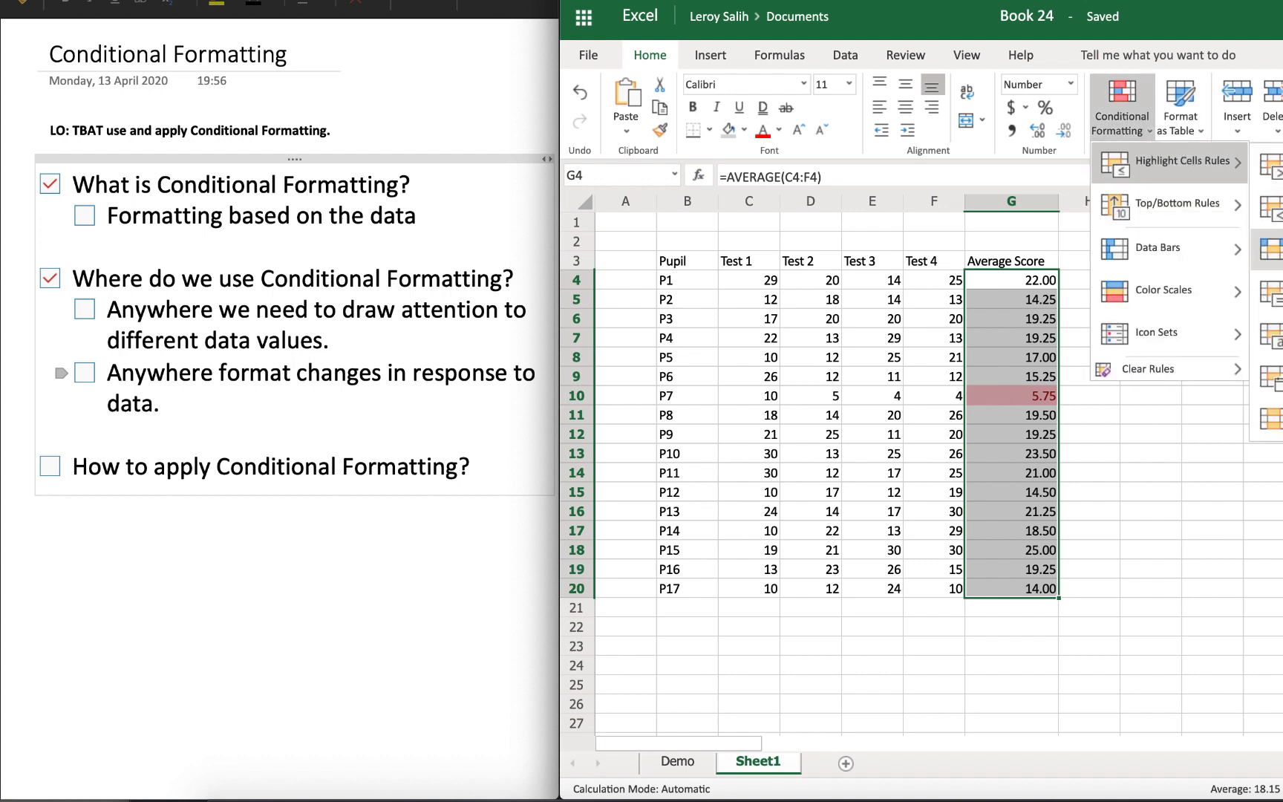
left_click(1271, 249)
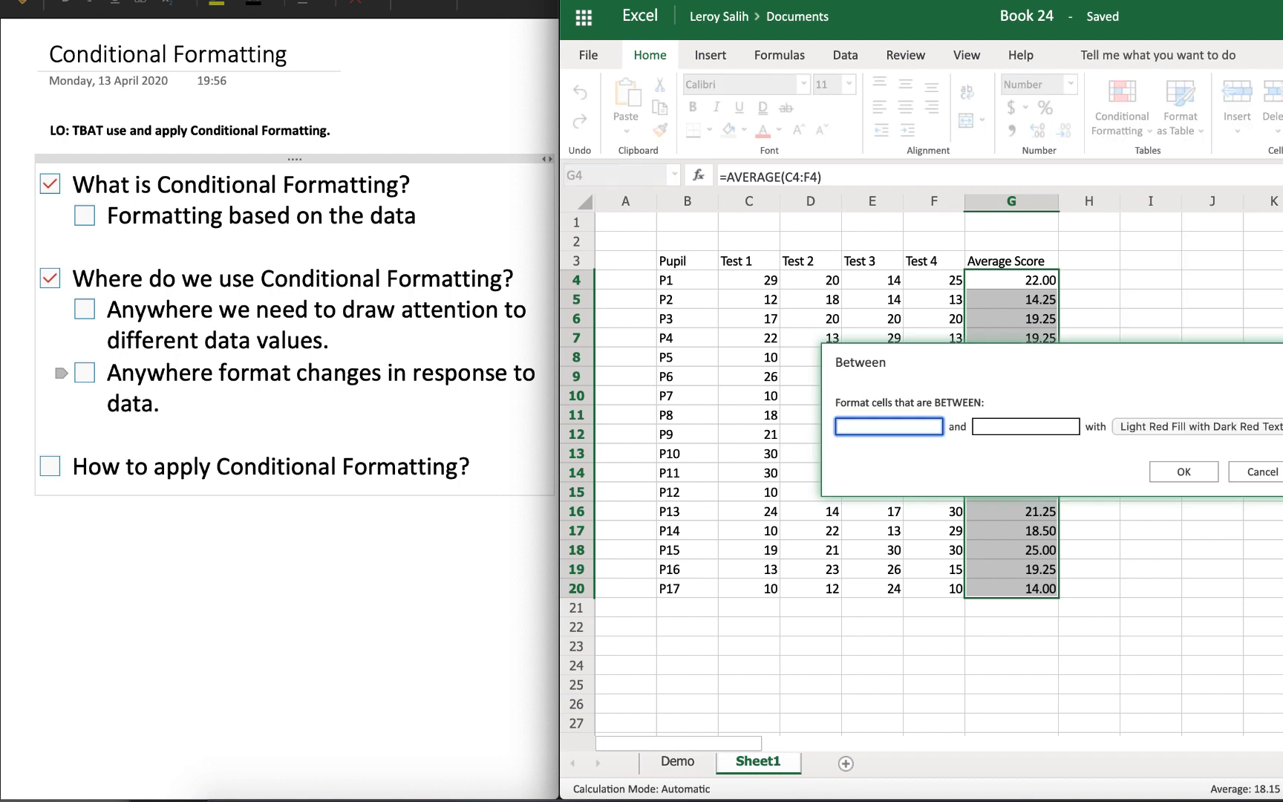
type("10")
left_click(1016, 426)
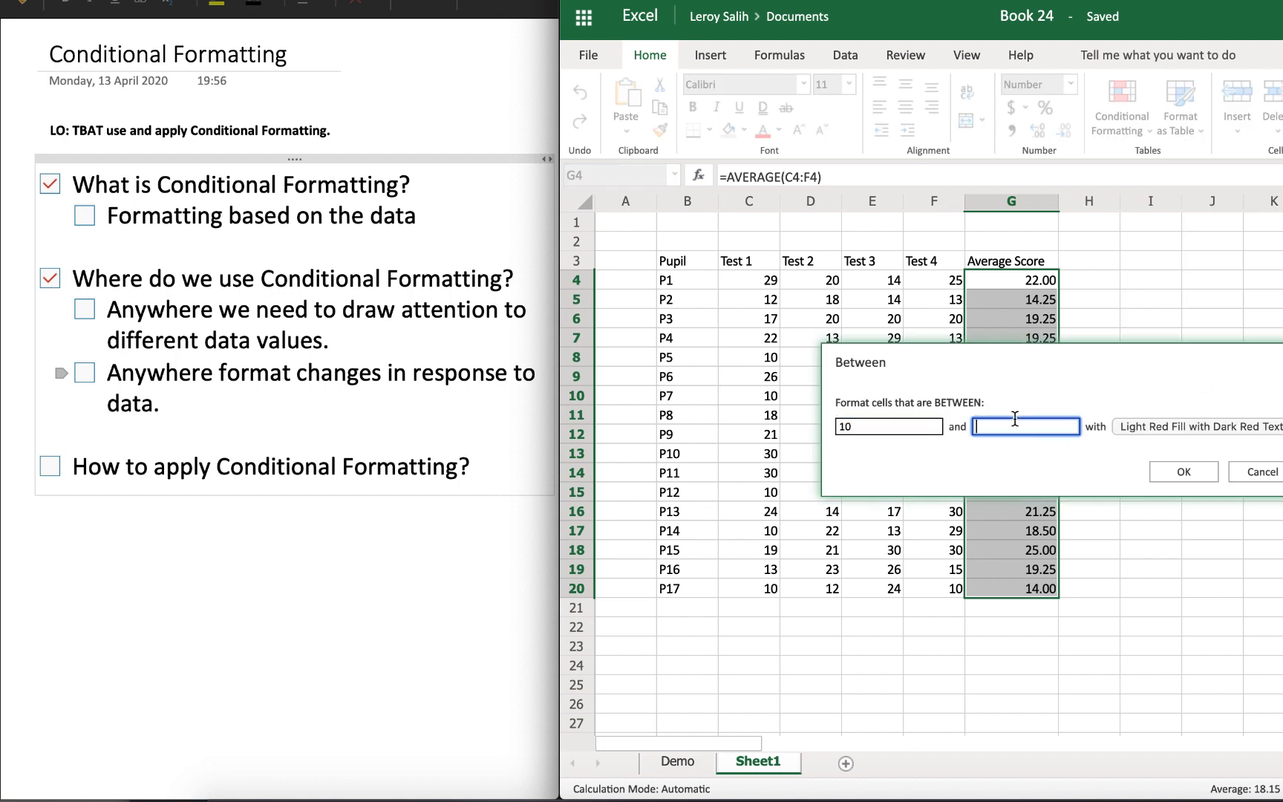
type("20")
left_click(1195, 426)
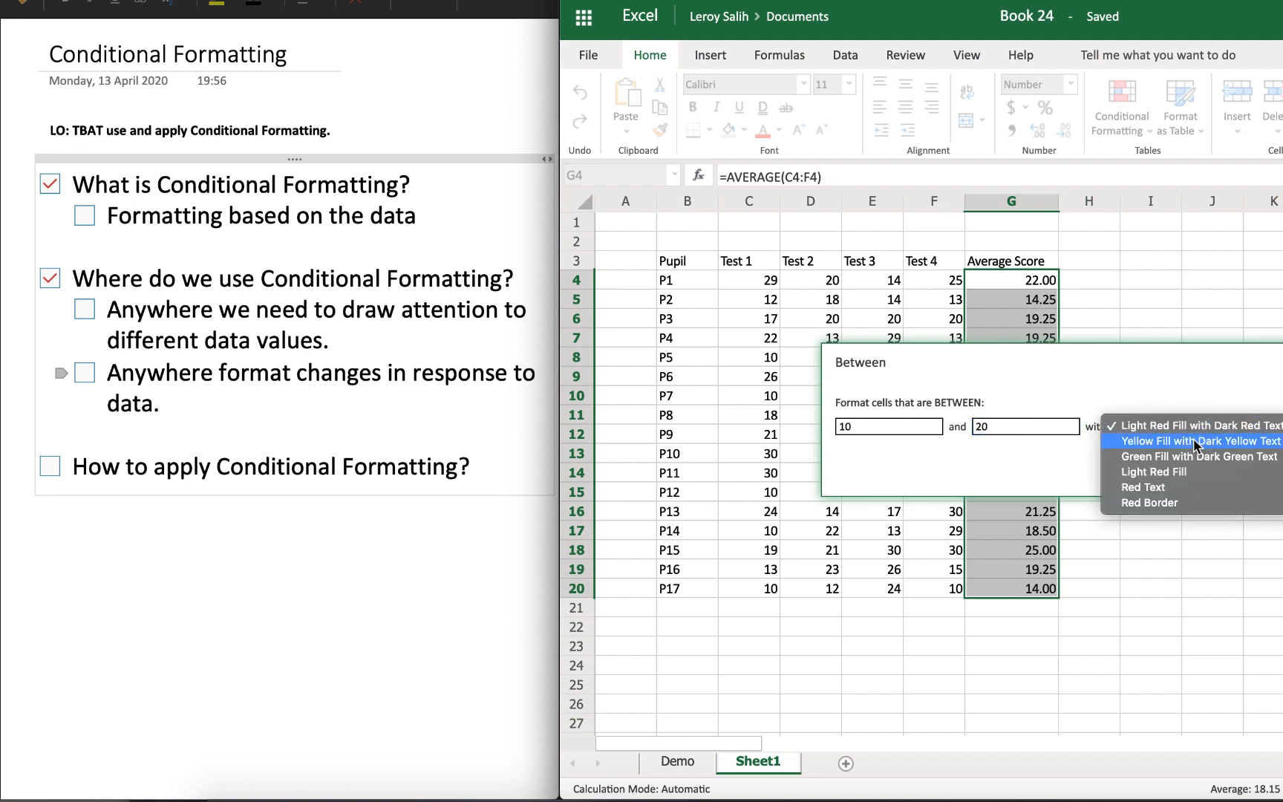
left_click(1196, 442)
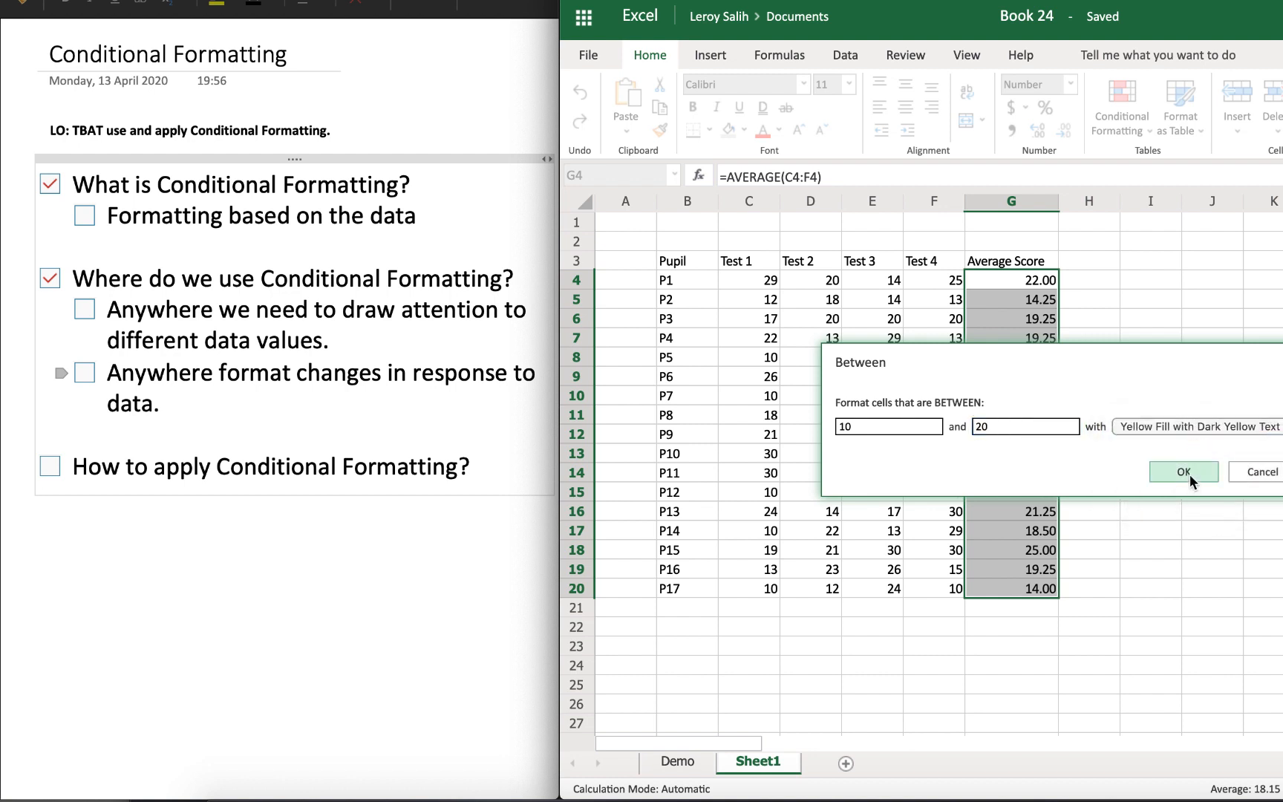
left_click(1183, 472)
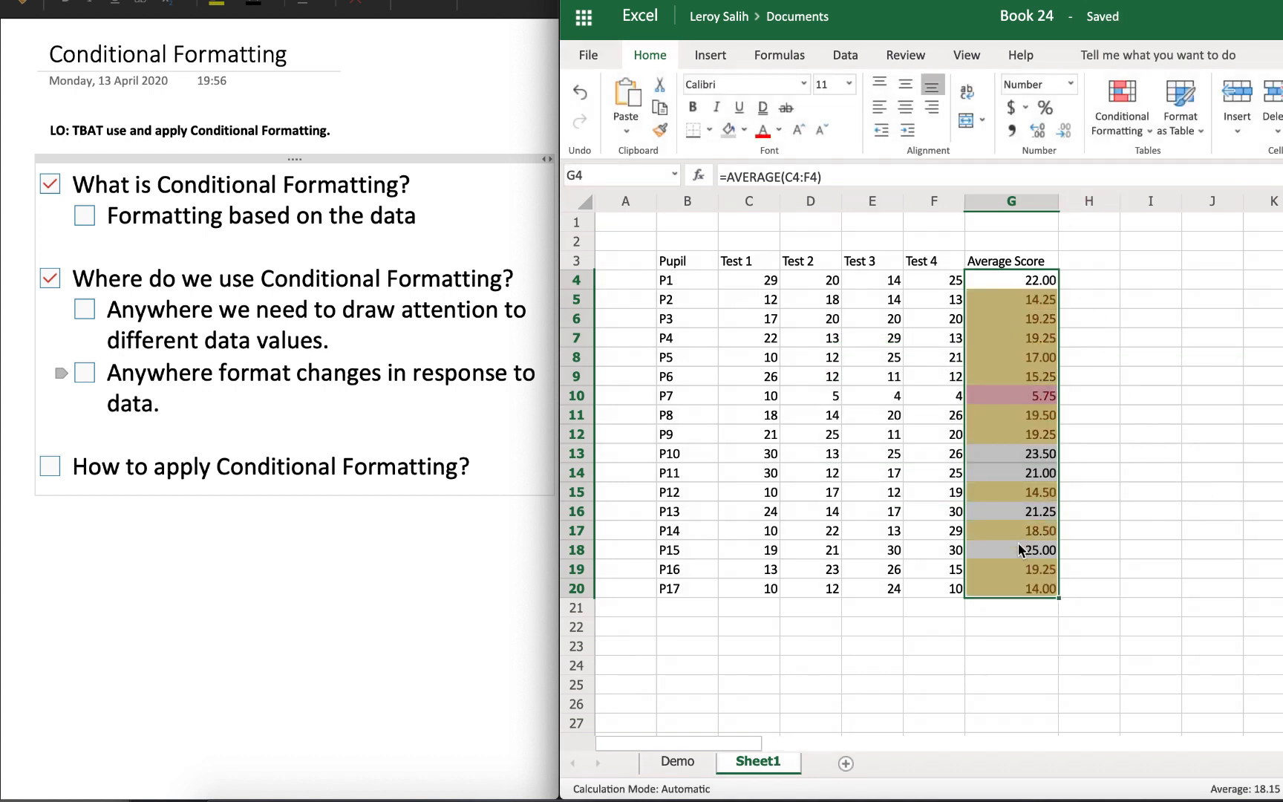
Step: Add a Greater Than rule to the average scores in G4:G20, formatting values above 20 with Green Fill with Dark Green Text
left_click(1149, 131)
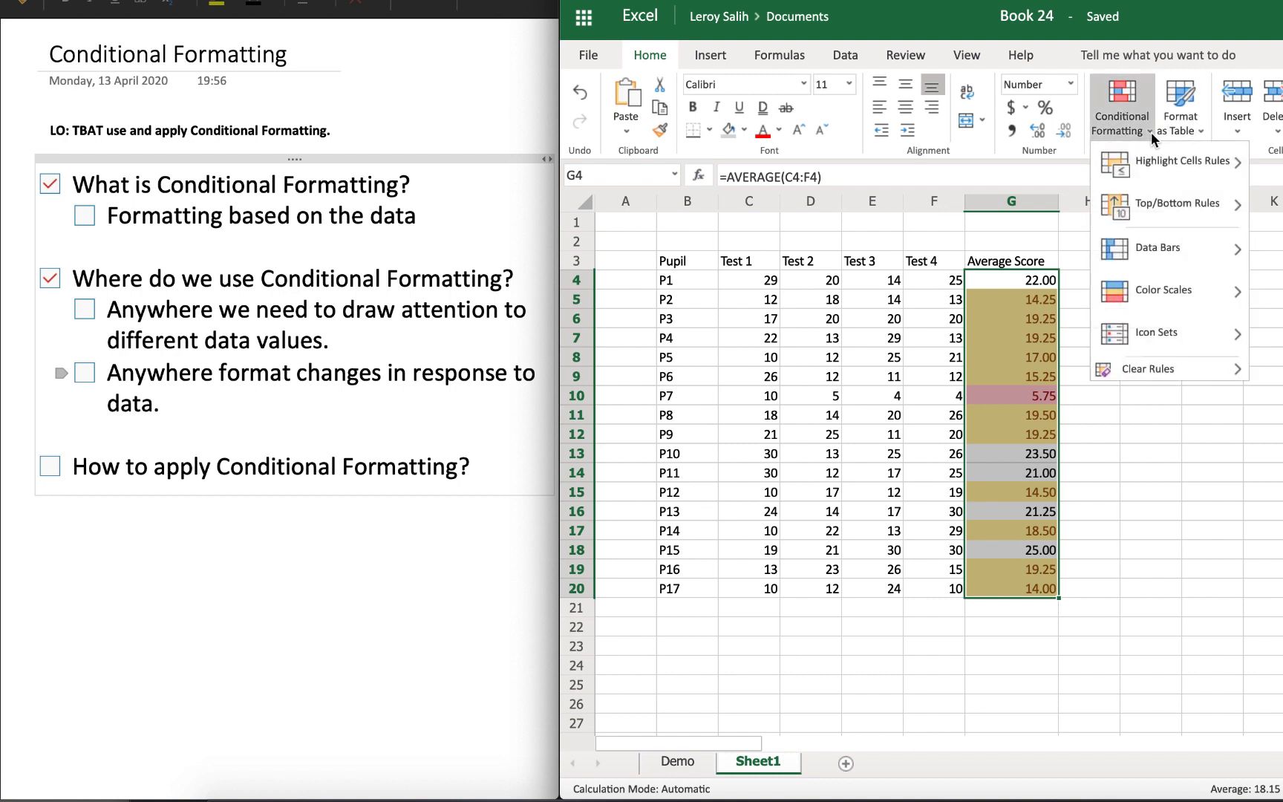
mouse_move(1142, 176)
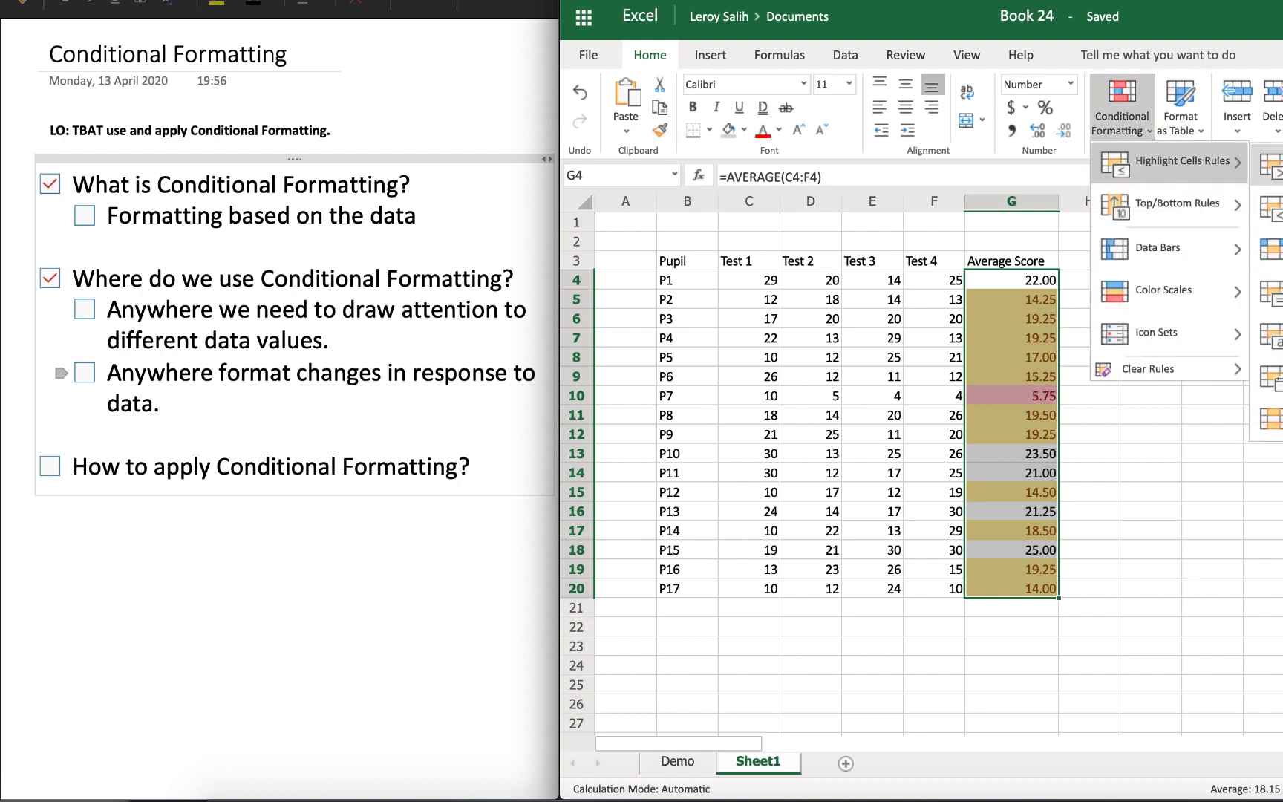
left_click(1270, 169)
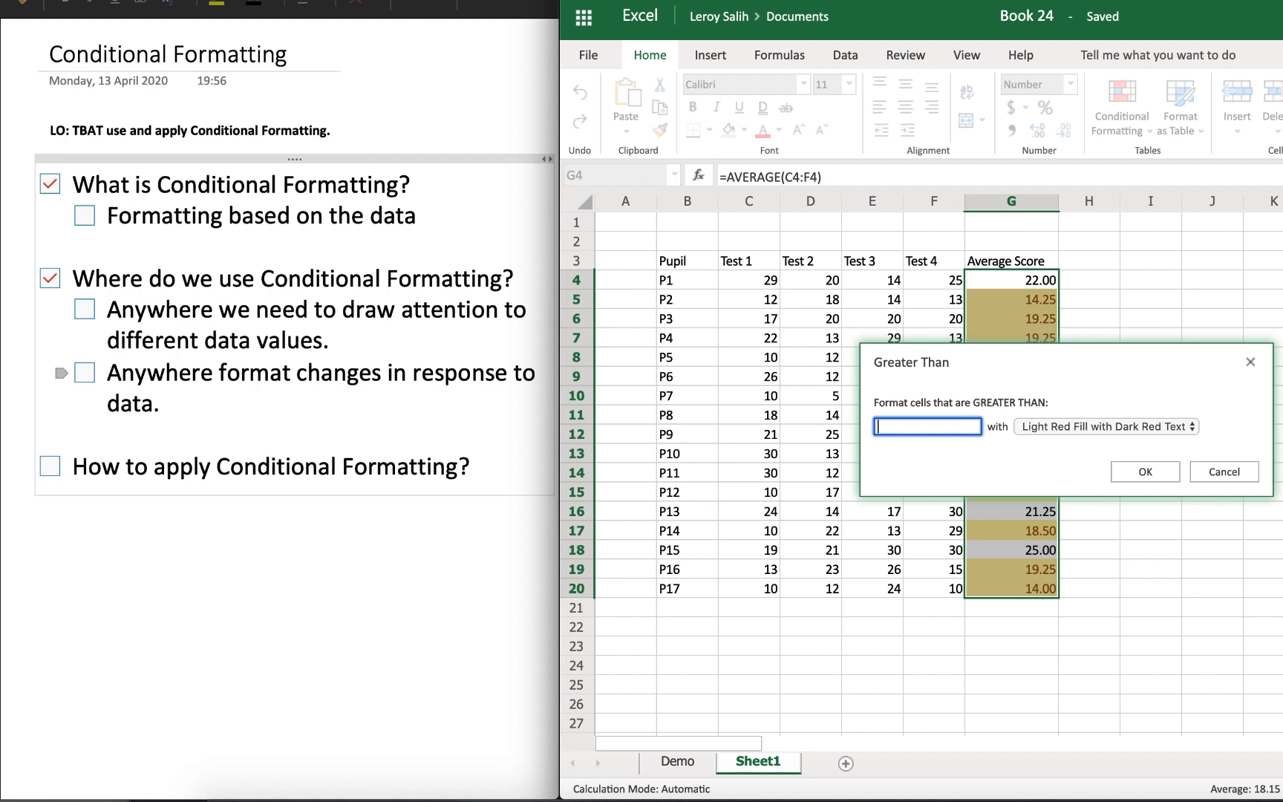
type("20")
left_click(1114, 426)
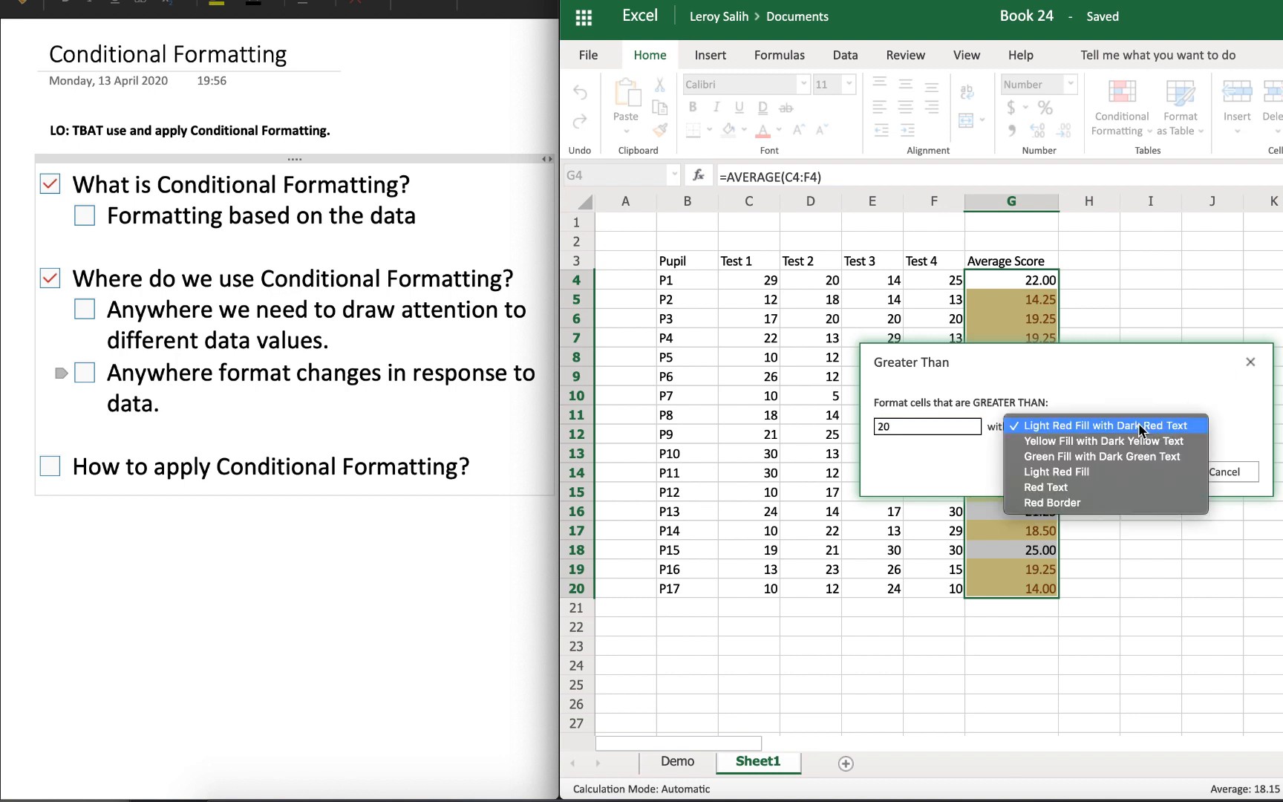
left_click(1114, 456)
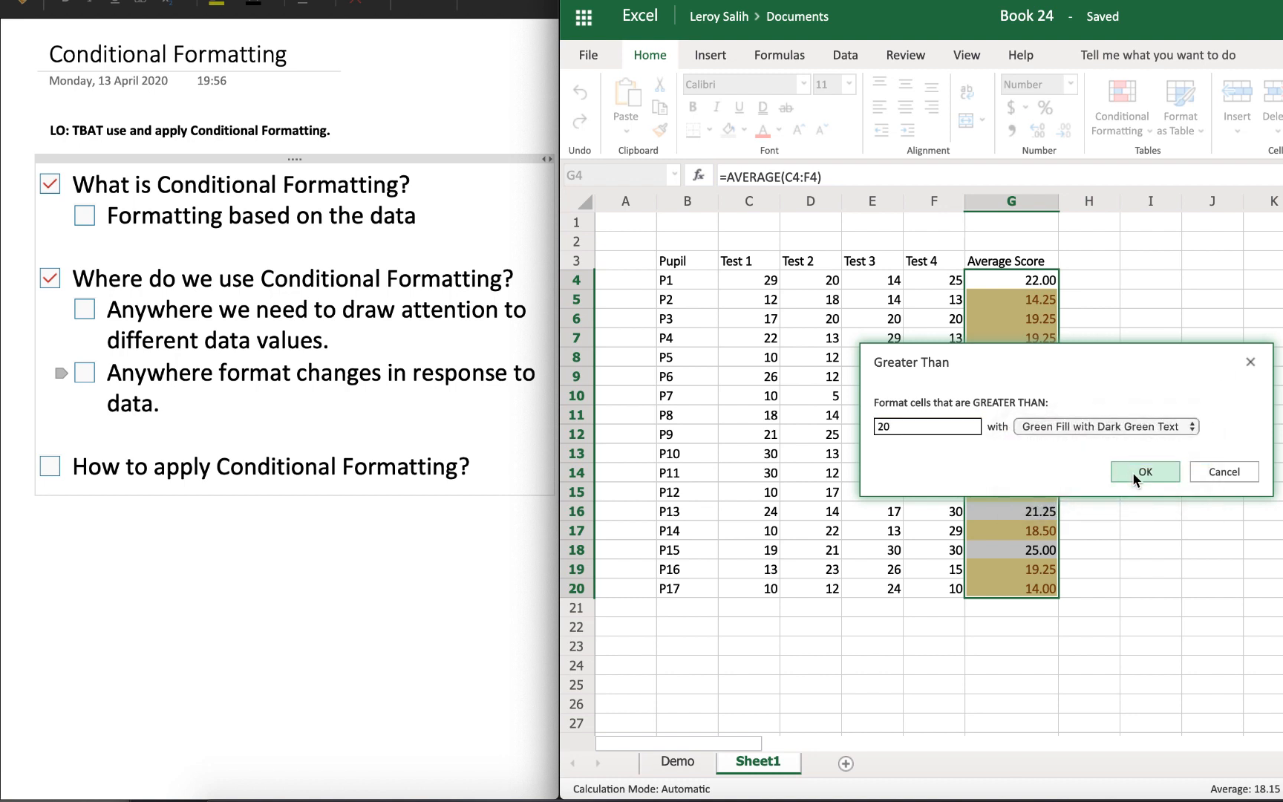
left_click(1138, 473)
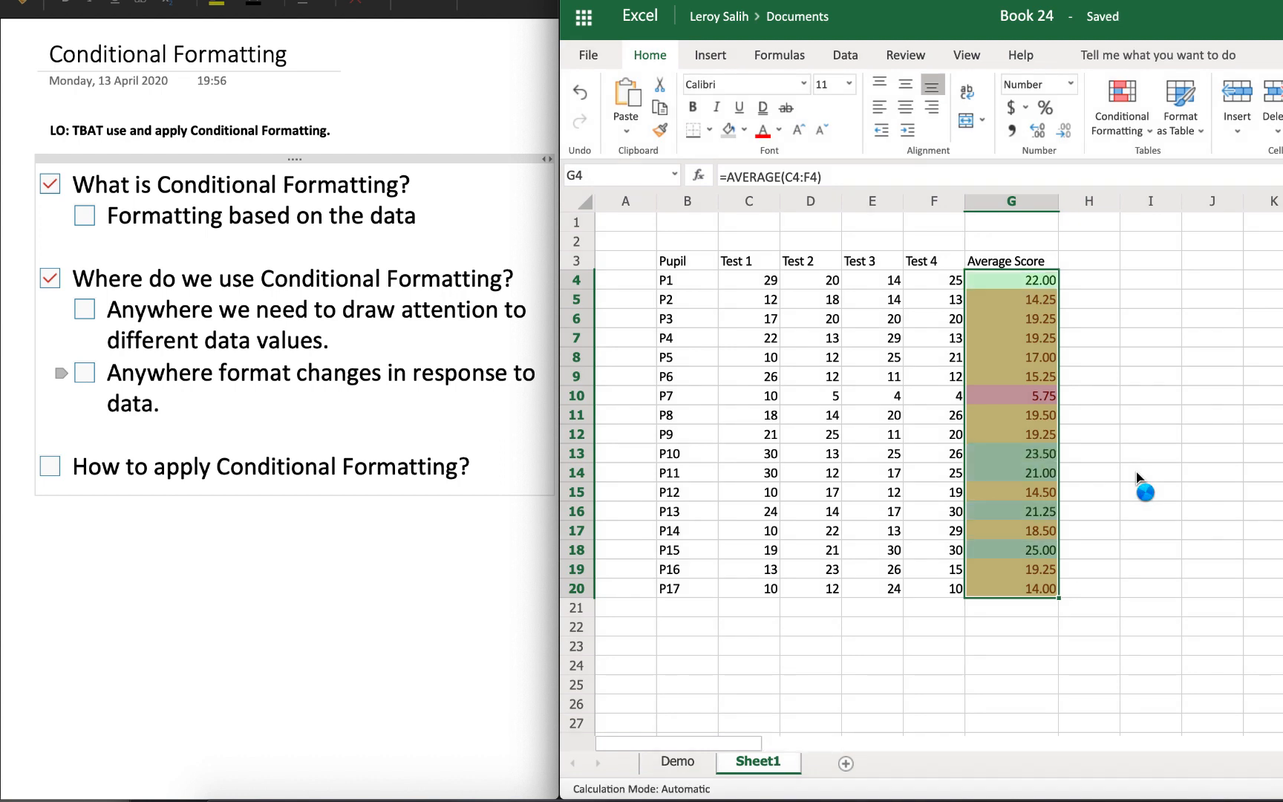
left_click(1137, 475)
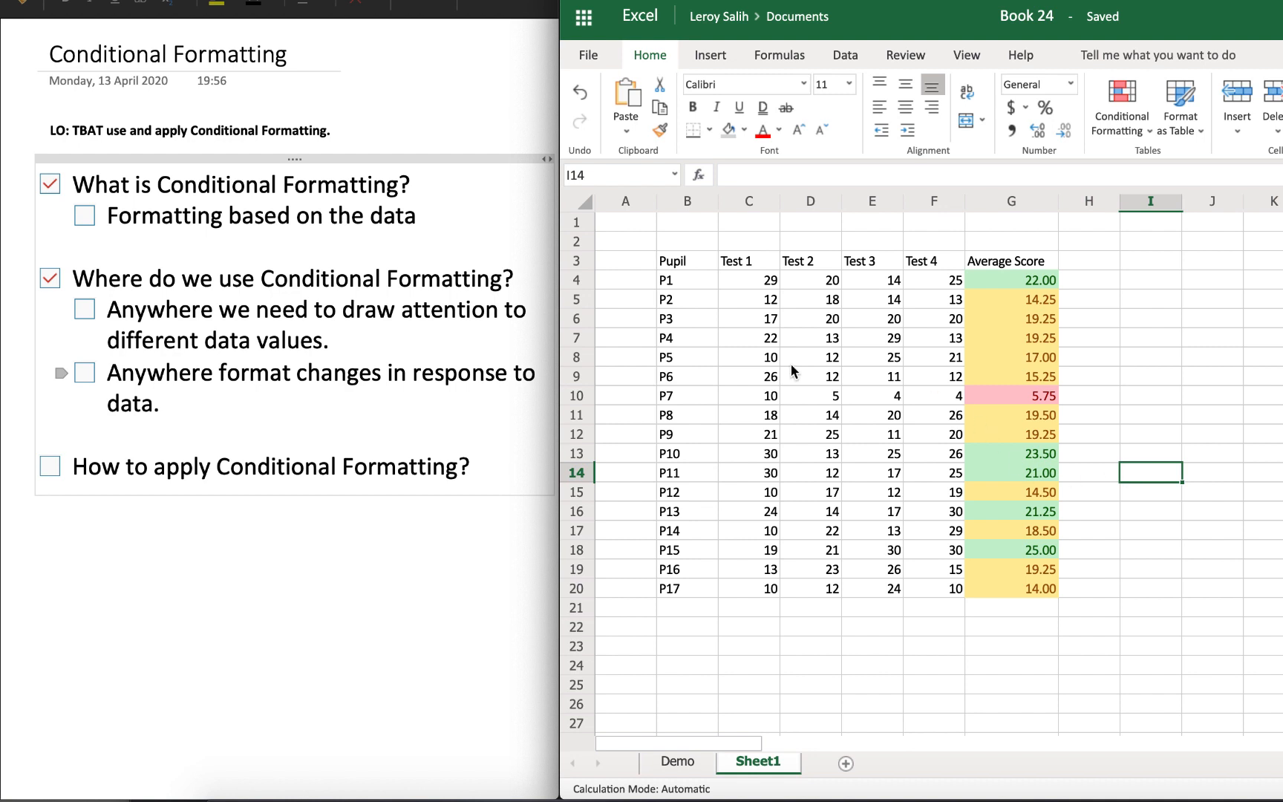
Step: Change pupil P4's scores to 22 for Test 2 and 22 for Test 4
left_click(796, 341)
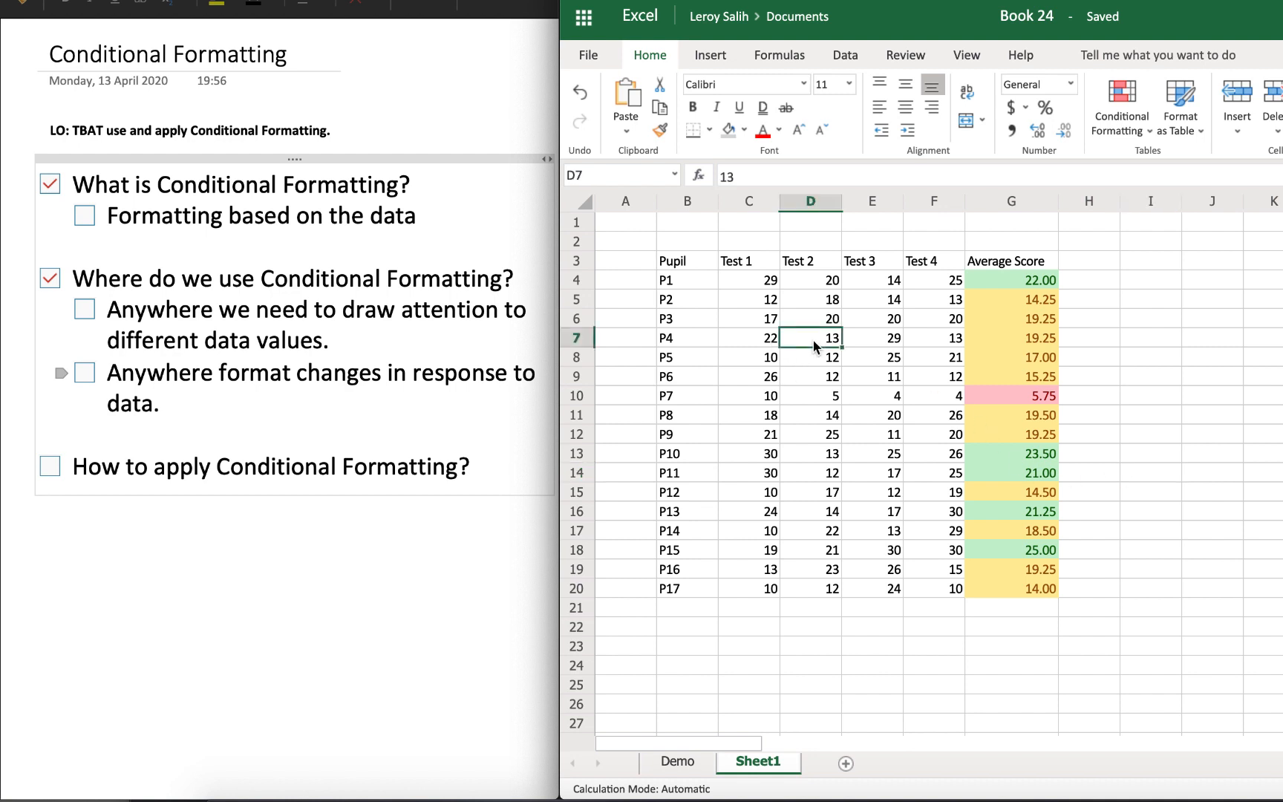
type("22")
key("Return")
key("Up")
key("Right")
key("Right")
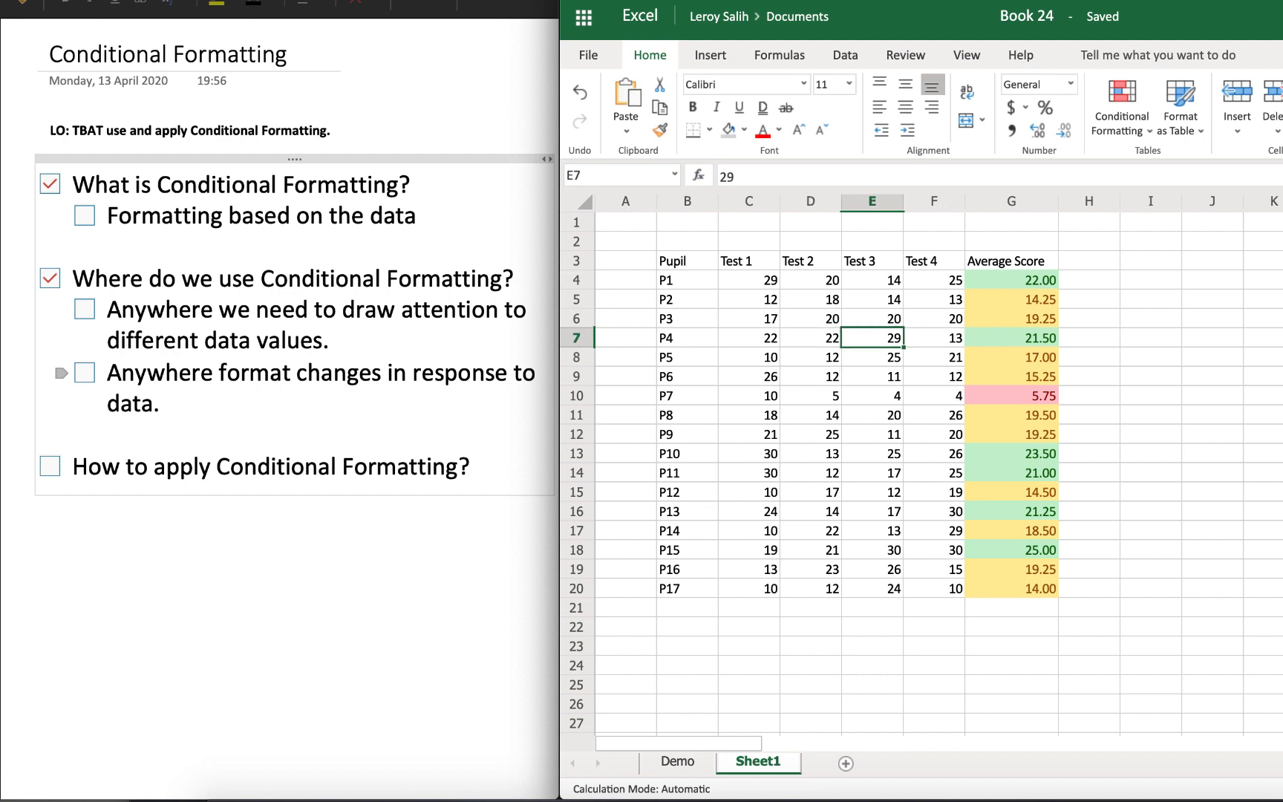
type("22")
key("Return")
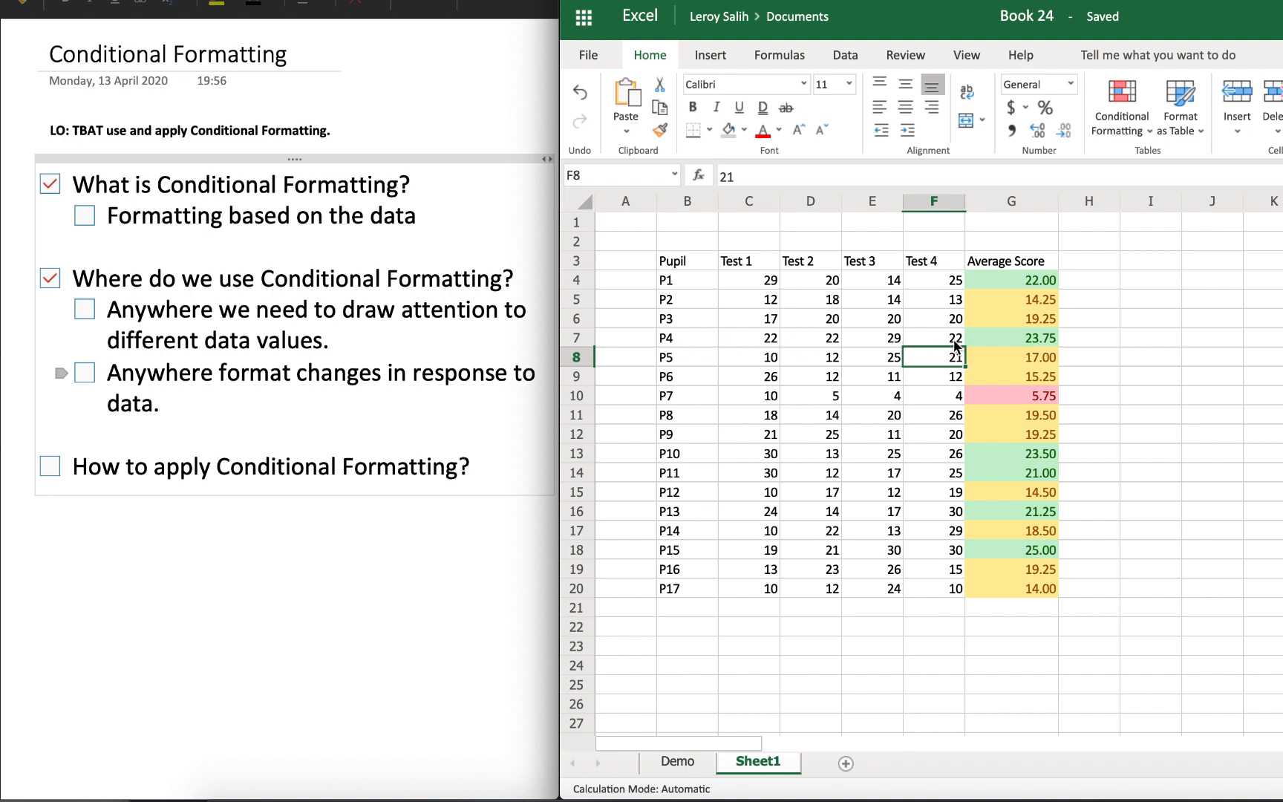
Step: Add the column heading "Attended Class" in H3, beside Average Score
left_click(1087, 261)
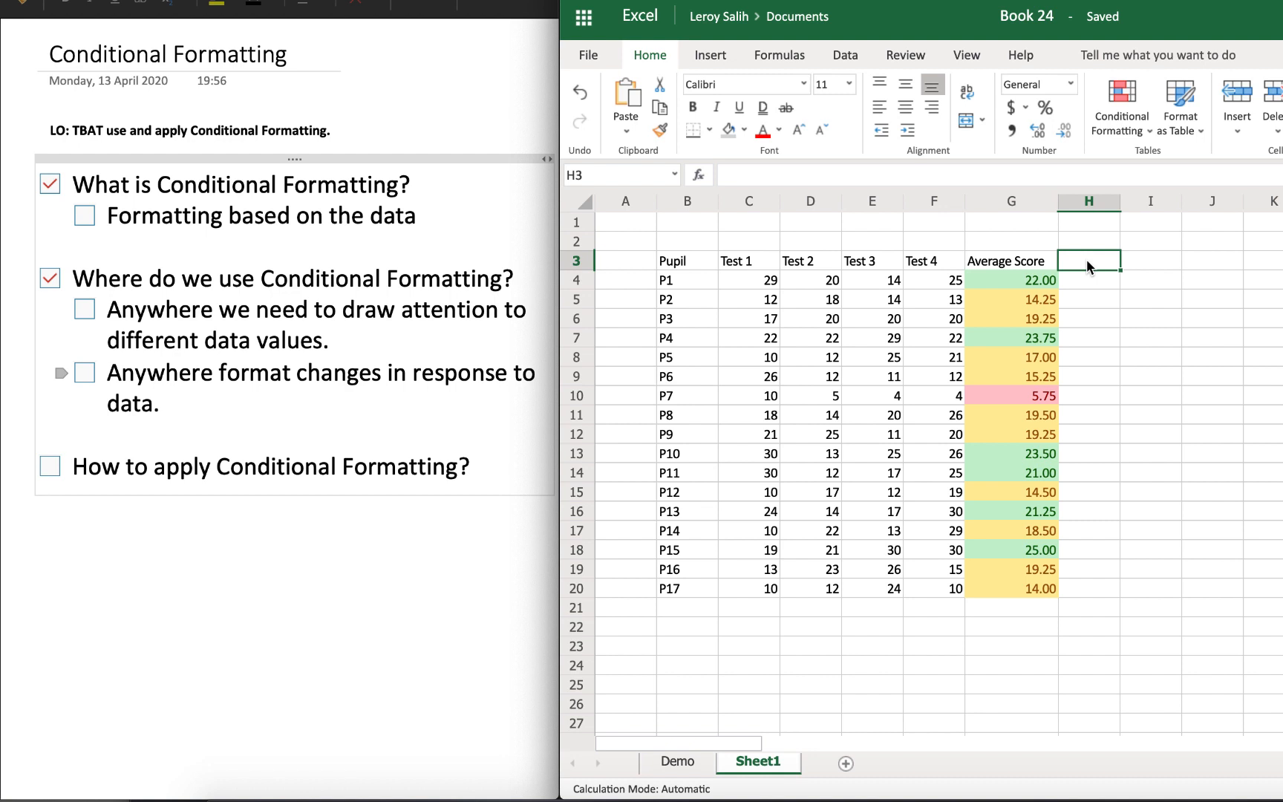
type("Attend")
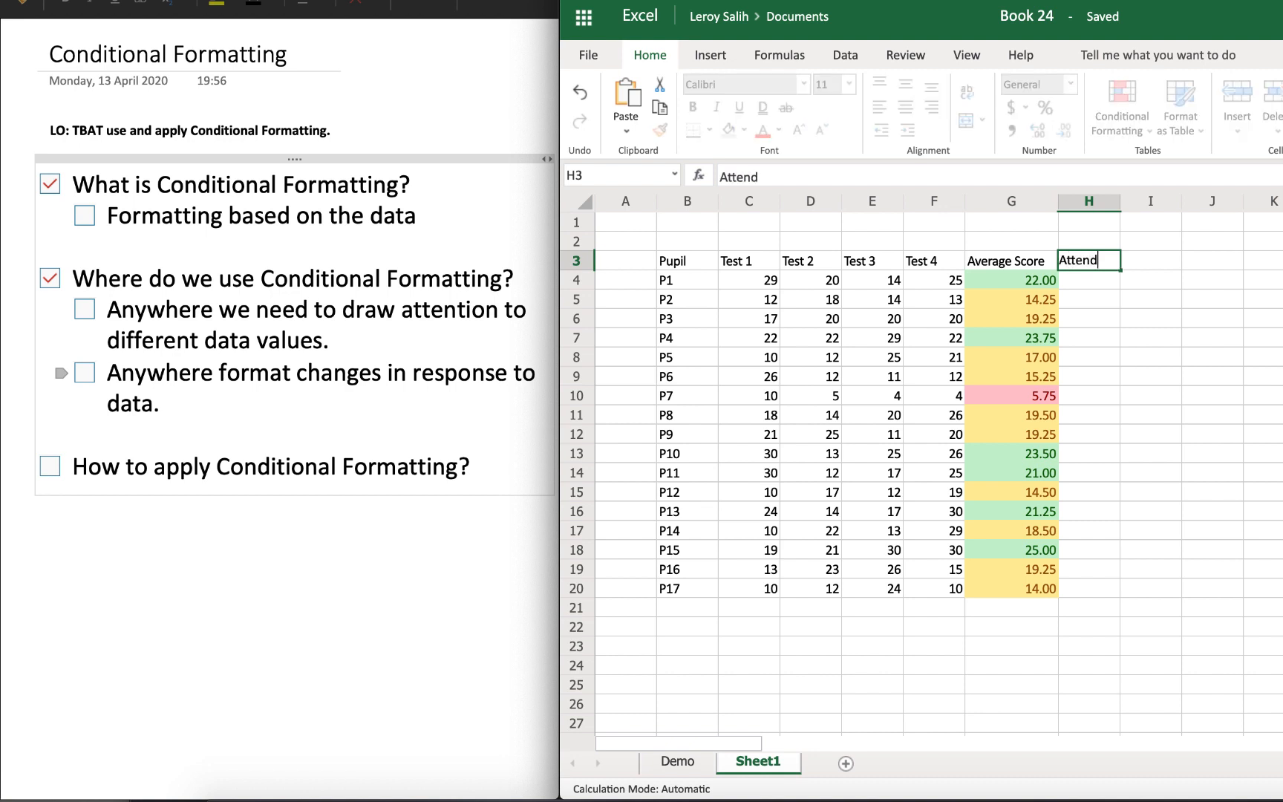
type("ed Class")
key("Return")
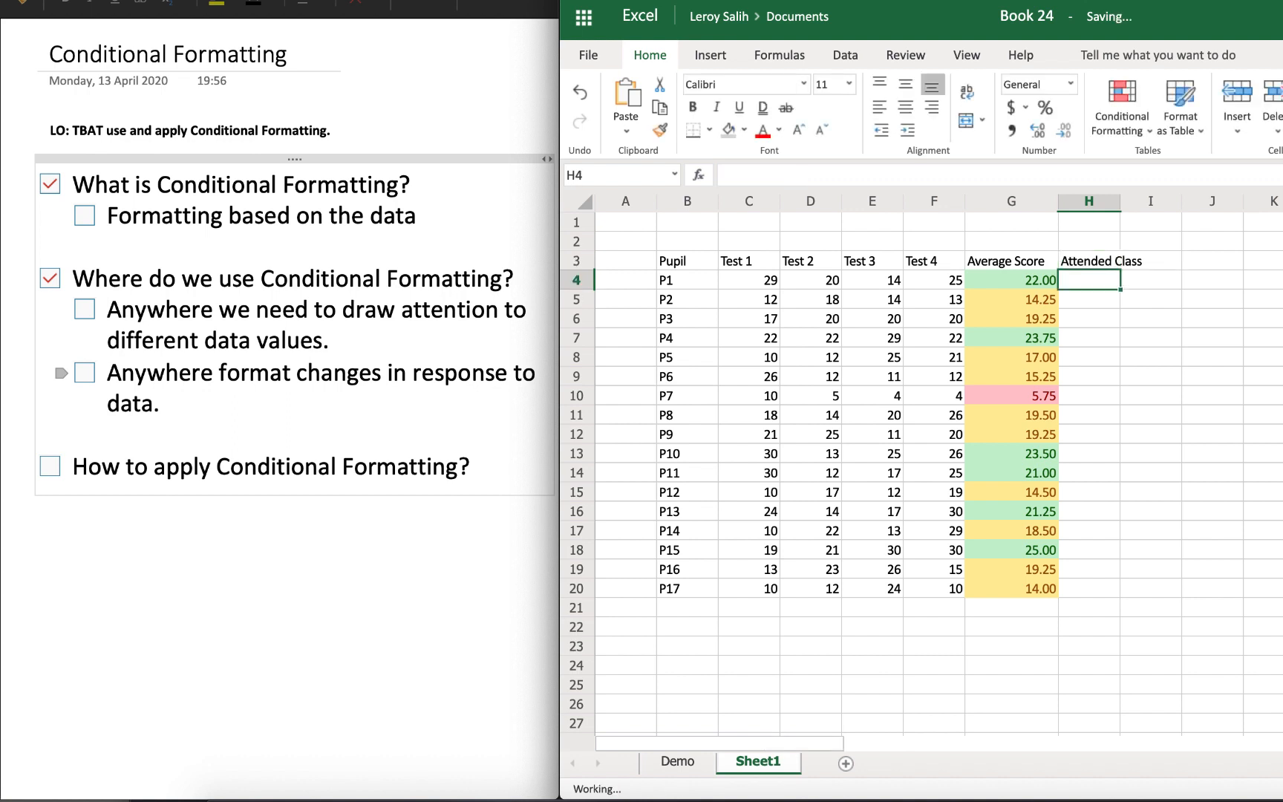
Step: Fill the Attended Class column with 1 for P1 to P3, 0 for P4 to P10 and 1 for P11 to P17
type("1")
key("Return")
type("1")
key("Return")
type("1")
key("Return")
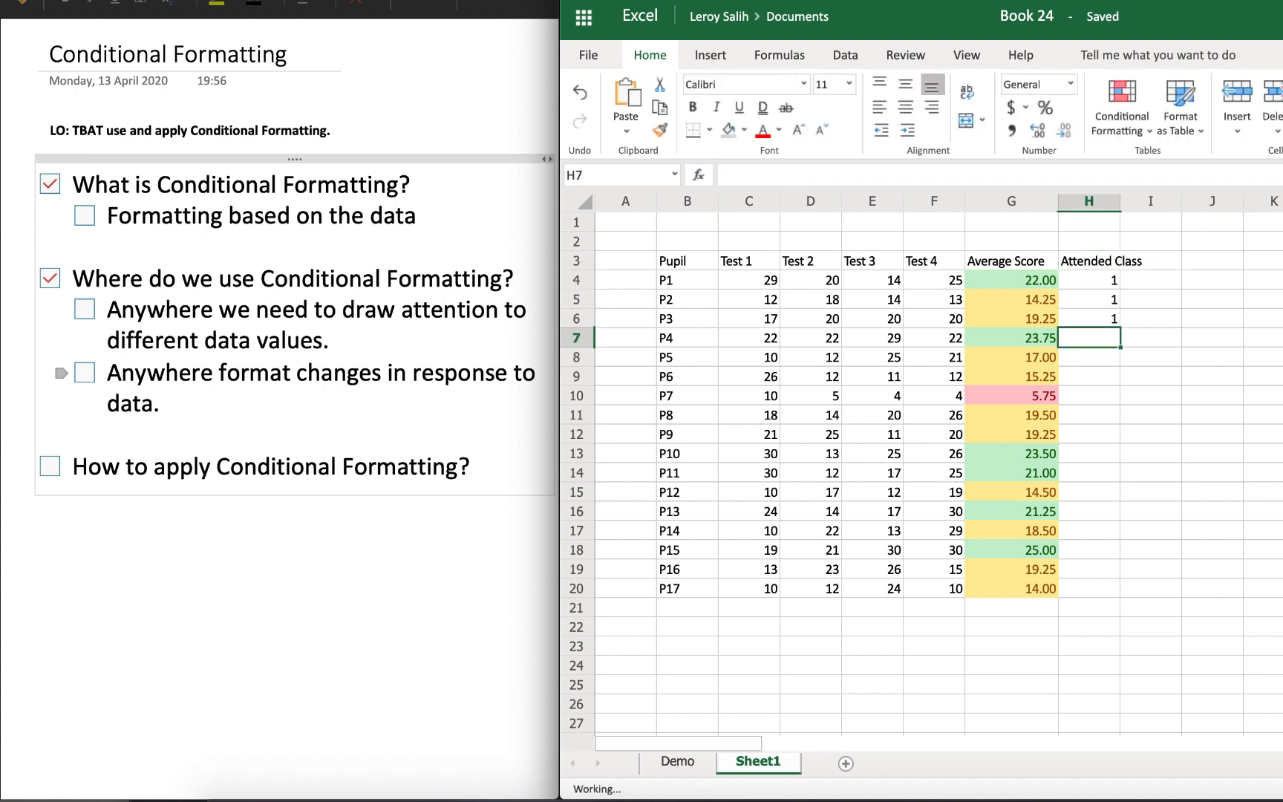
type("0")
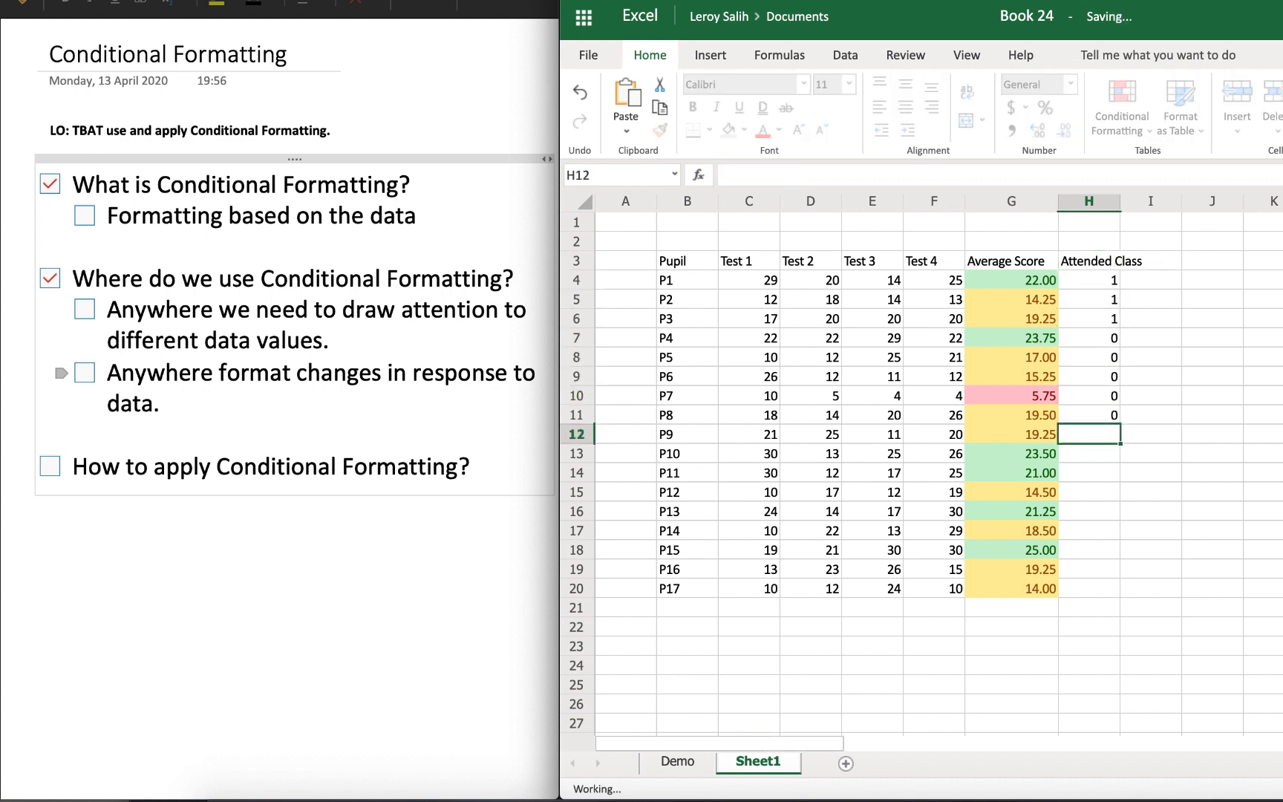
type(" 0 0 0 0 0")
key("Return")
type("0")
key("Return")
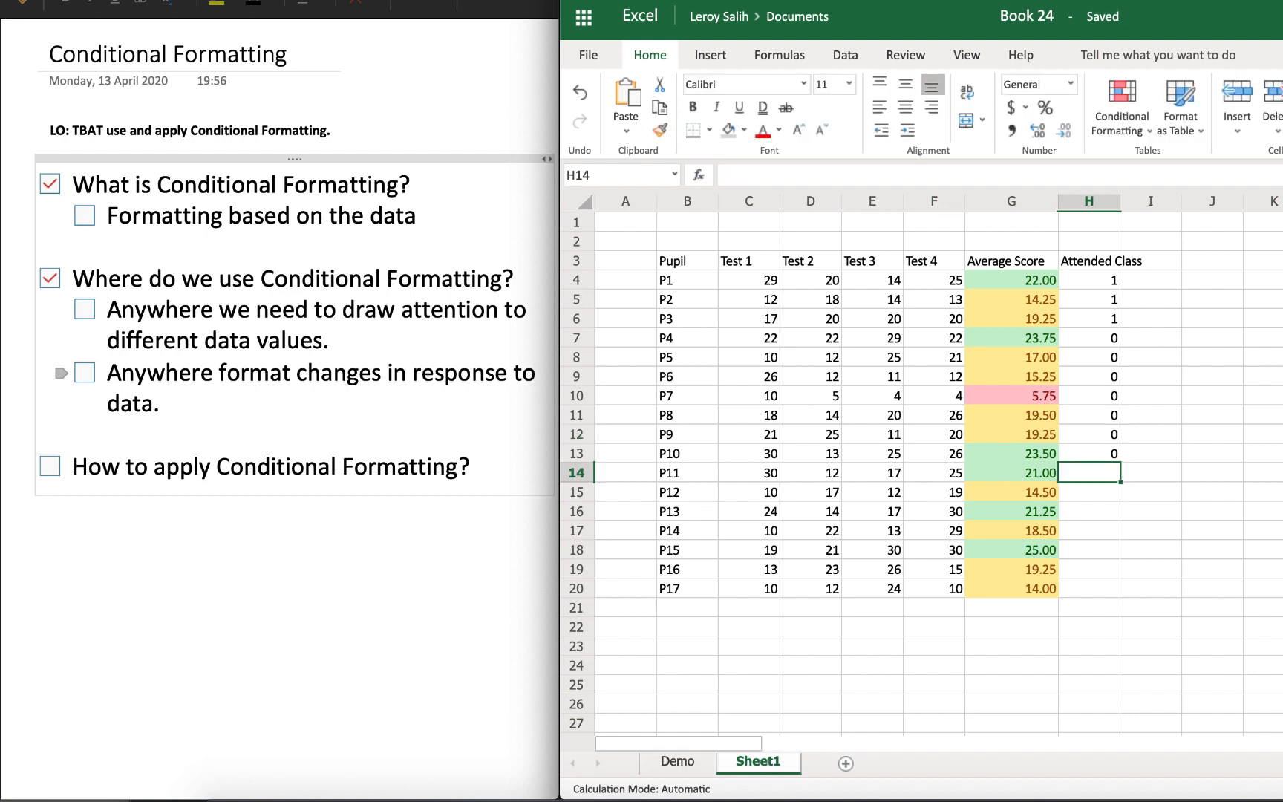
type("1")
key("Return")
type("1 1 1 1 1 1")
key("Return")
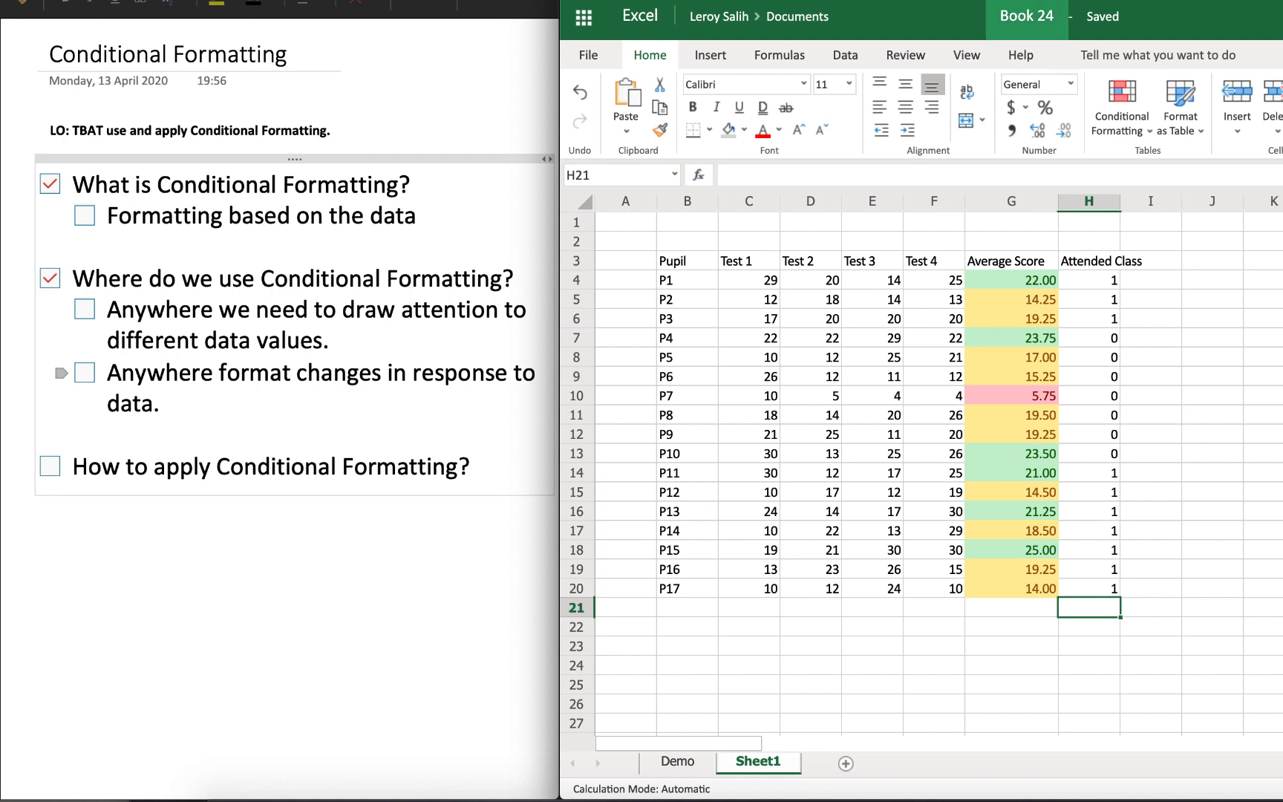
Step: Apply the first circle icon set from the Shapes group to the Attended Class values in H4:H20
left_click(1103, 283)
left_click_drag(1103, 280, 1103, 590)
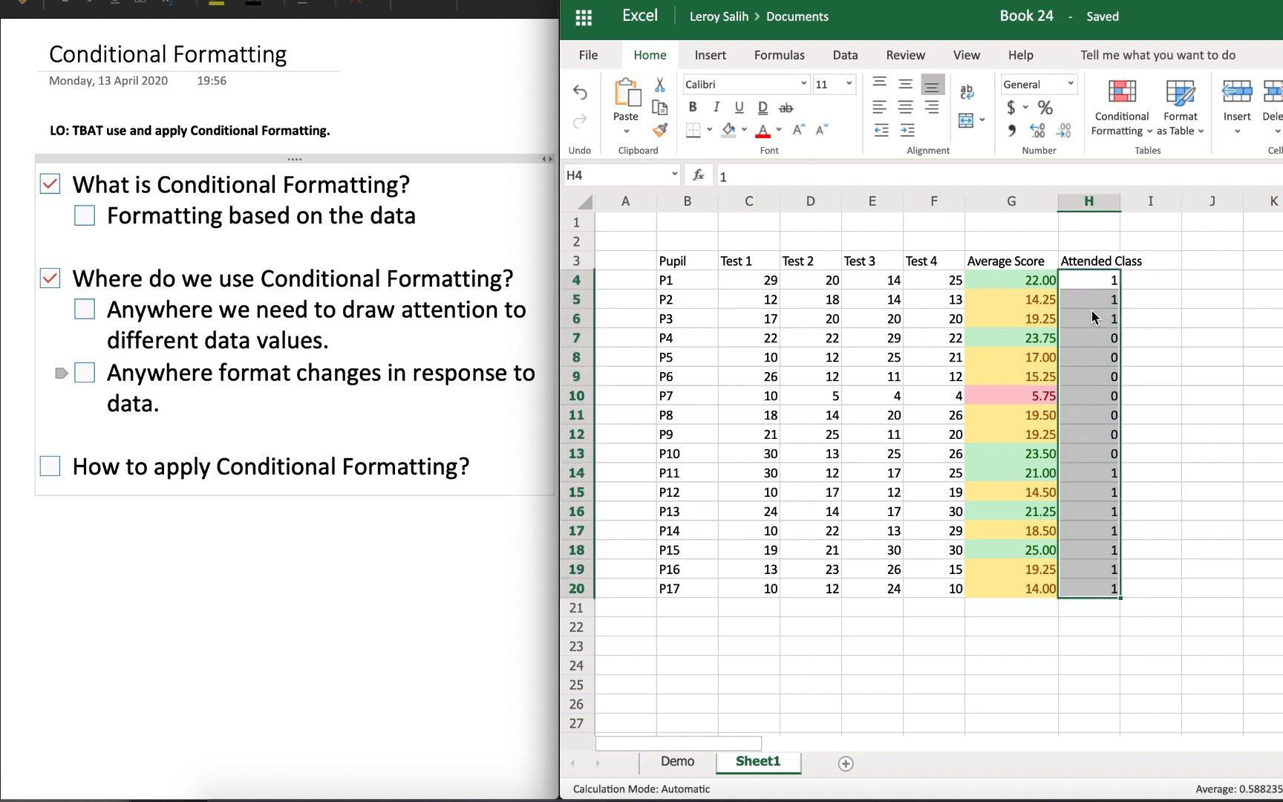
left_click(1150, 131)
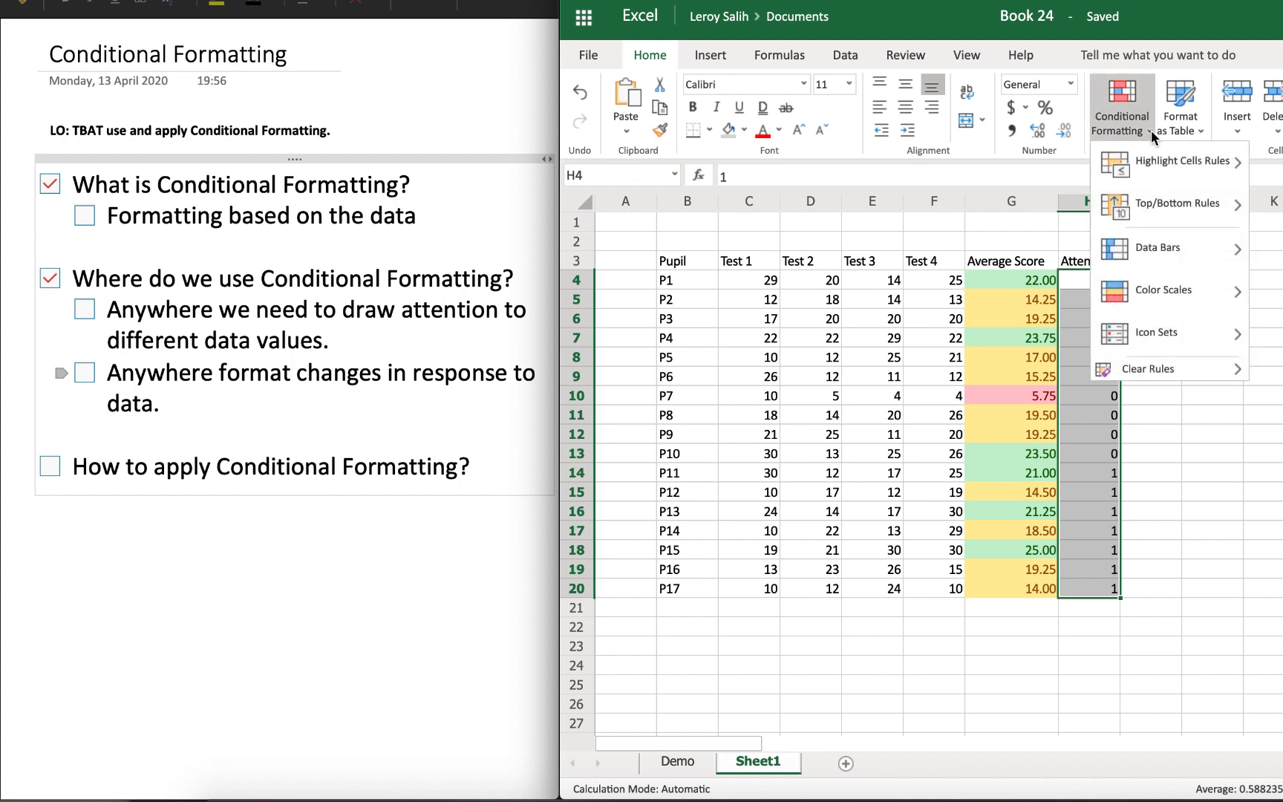
mouse_move(1146, 341)
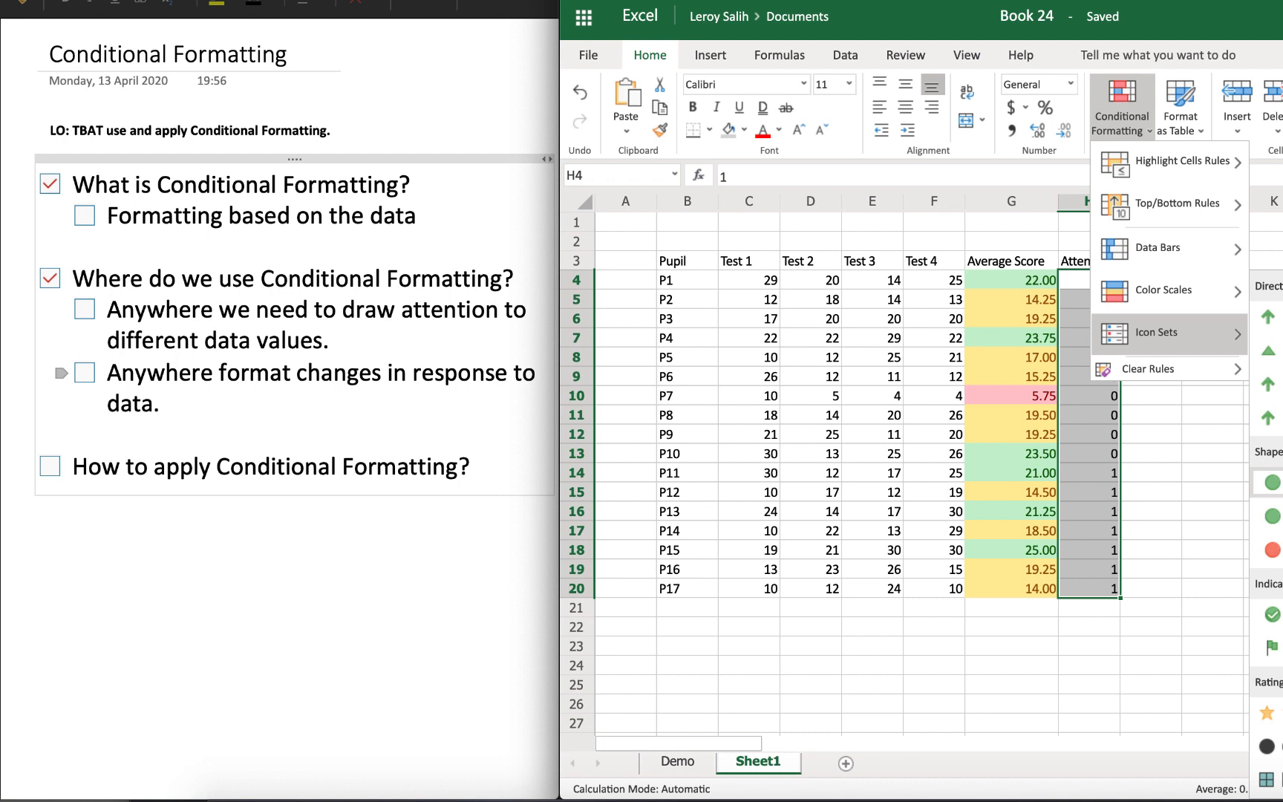
left_click(1271, 482)
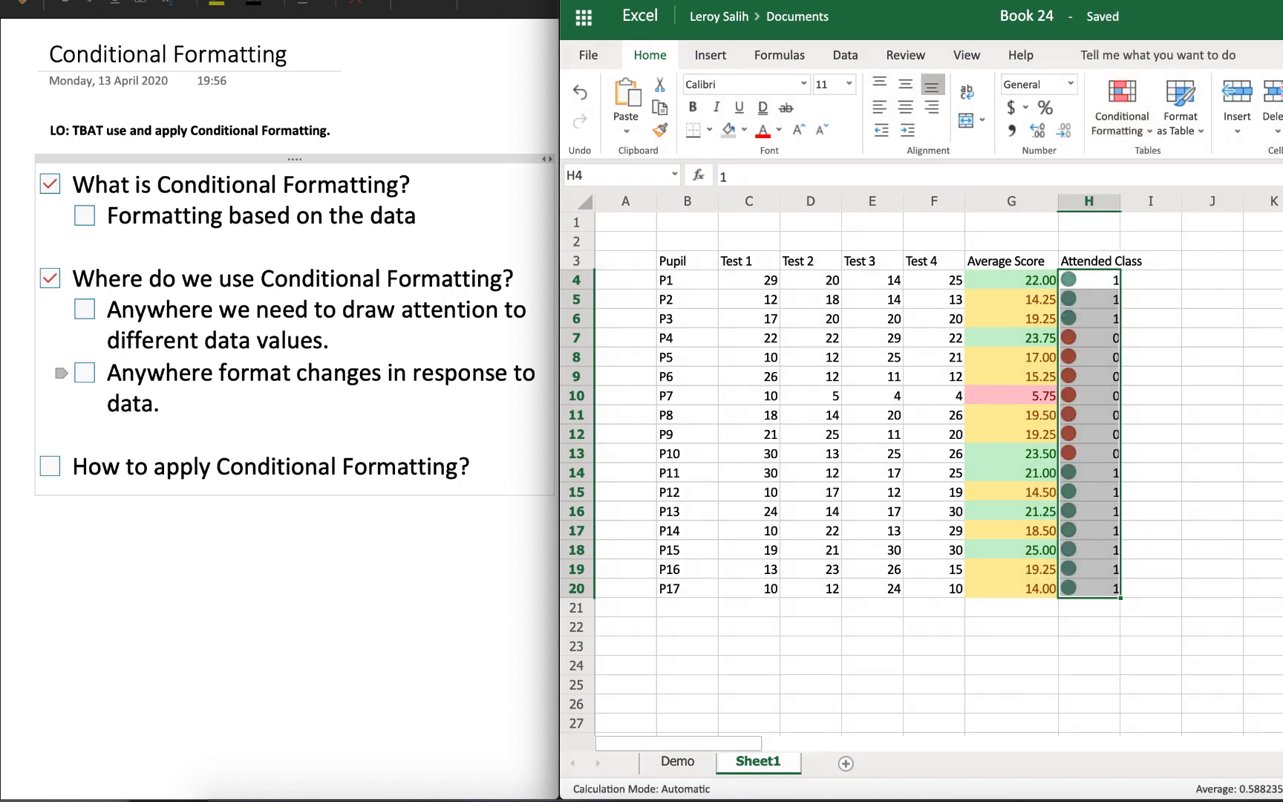
left_click(1269, 491)
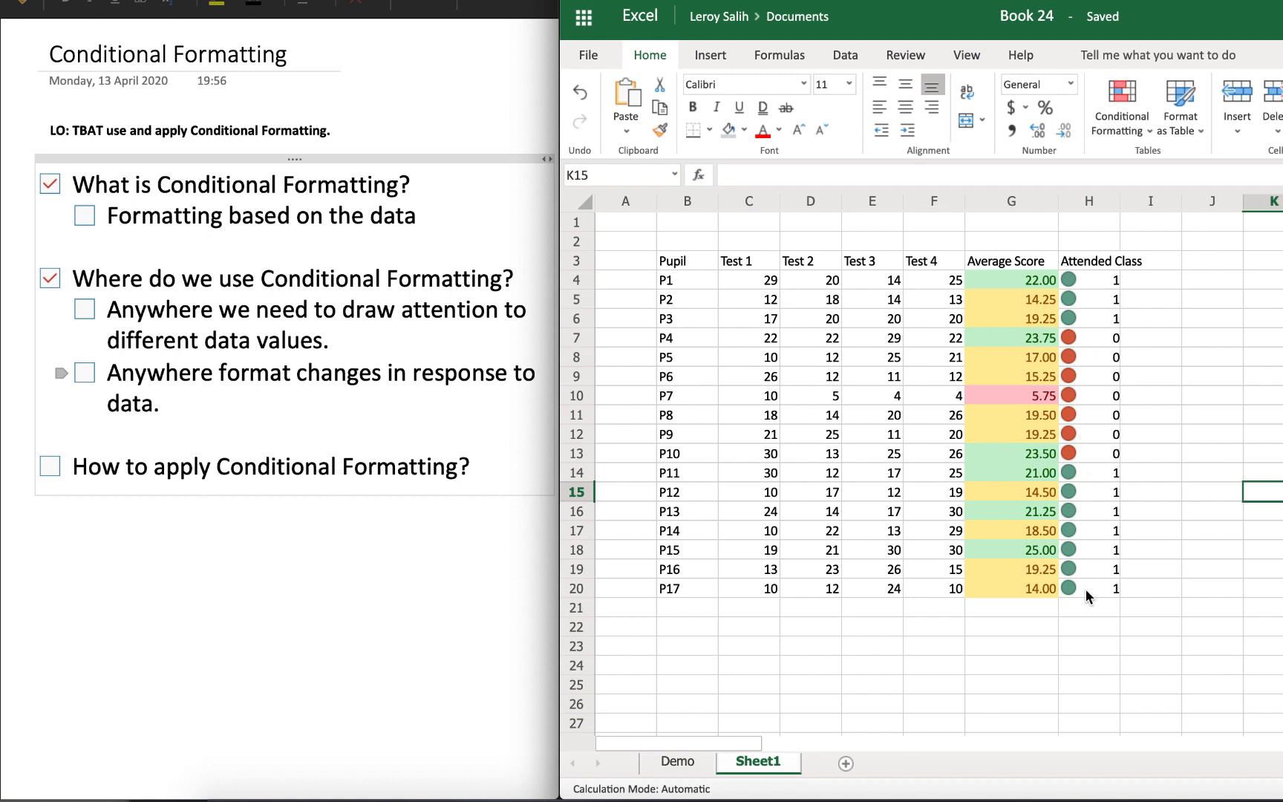
Step: Change pupil P14's Attended Class value in H17 to 0
left_click(1089, 538)
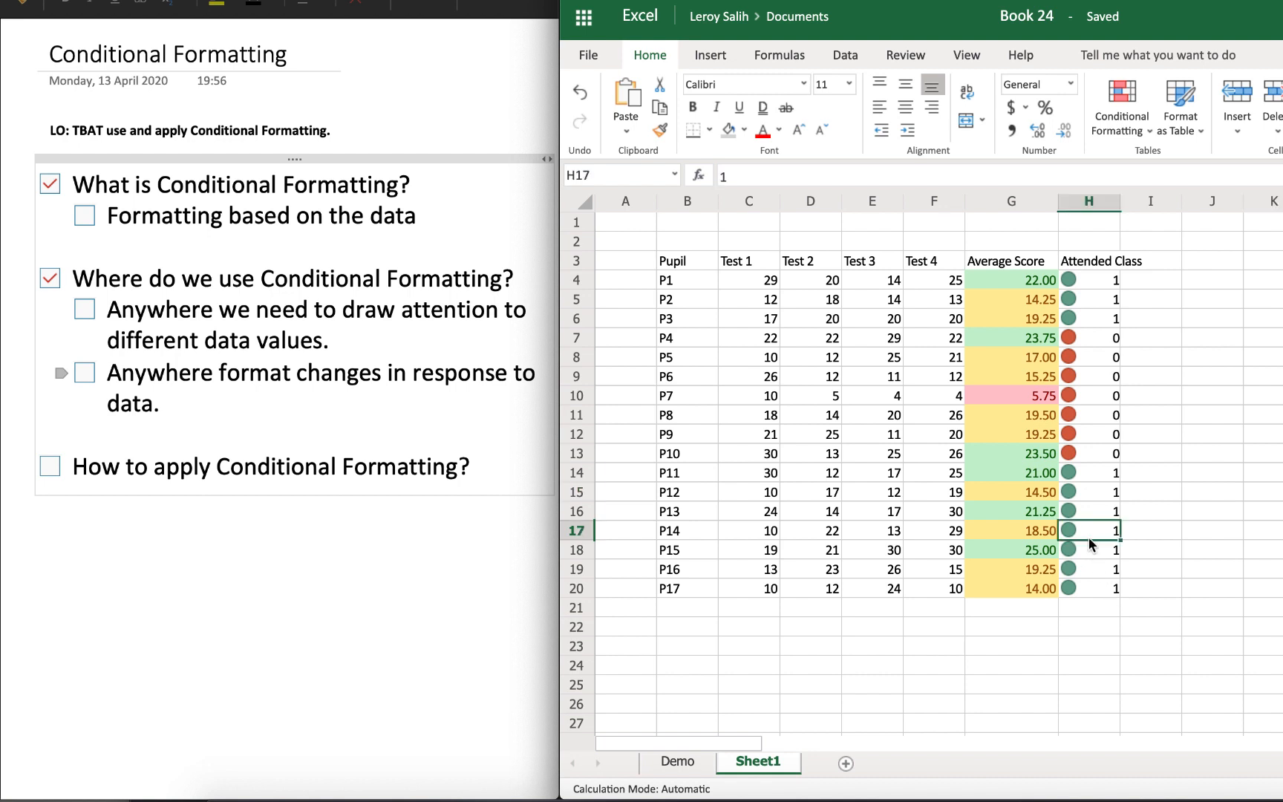
type("0")
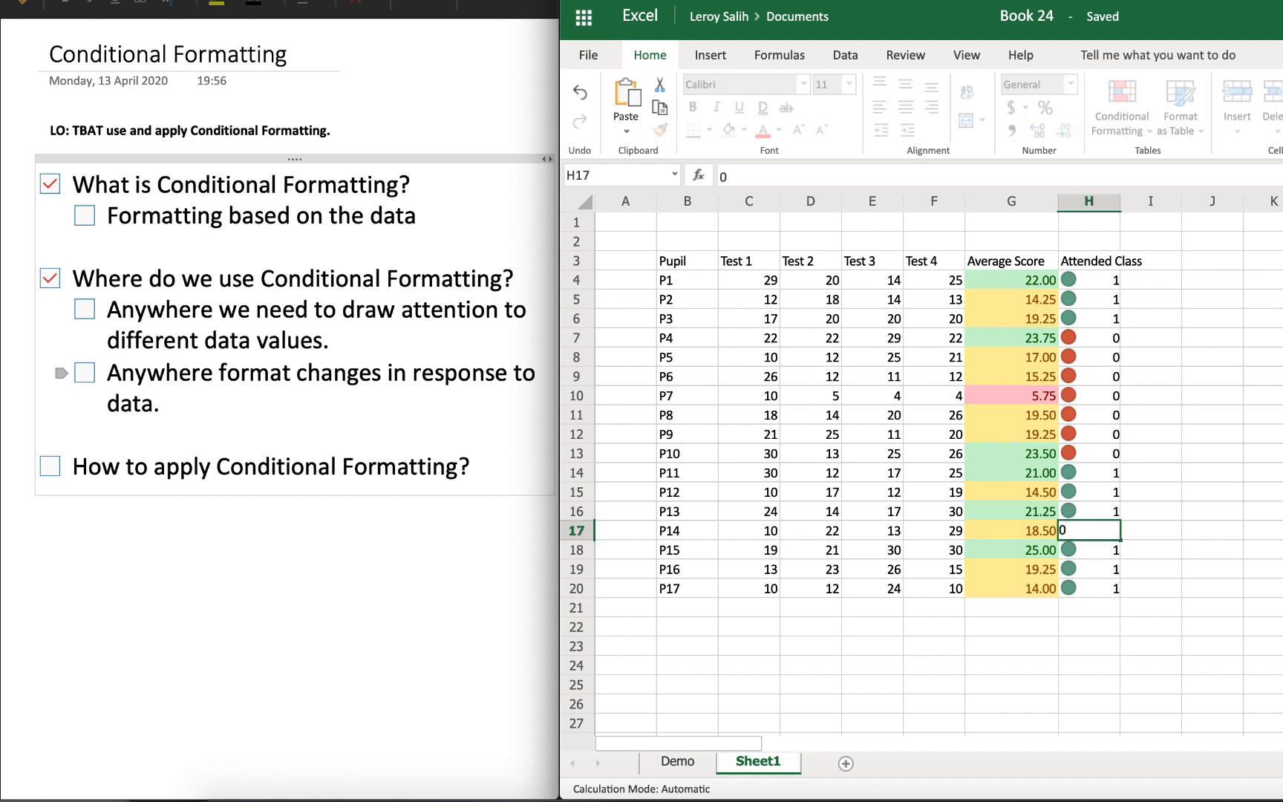
key("Return")
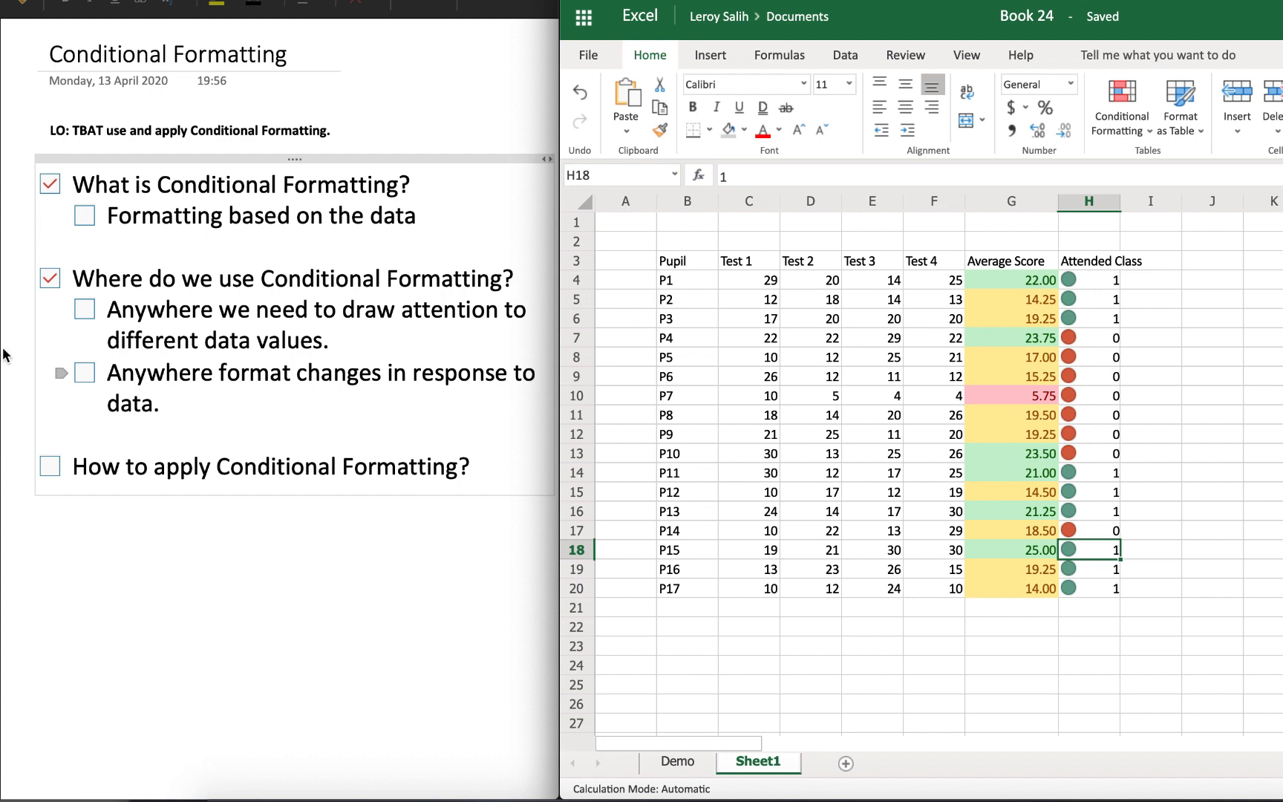
Step: Switch to the lesson notes and tick off the item "How to apply Conditional Formatting?"
left_click(50, 467)
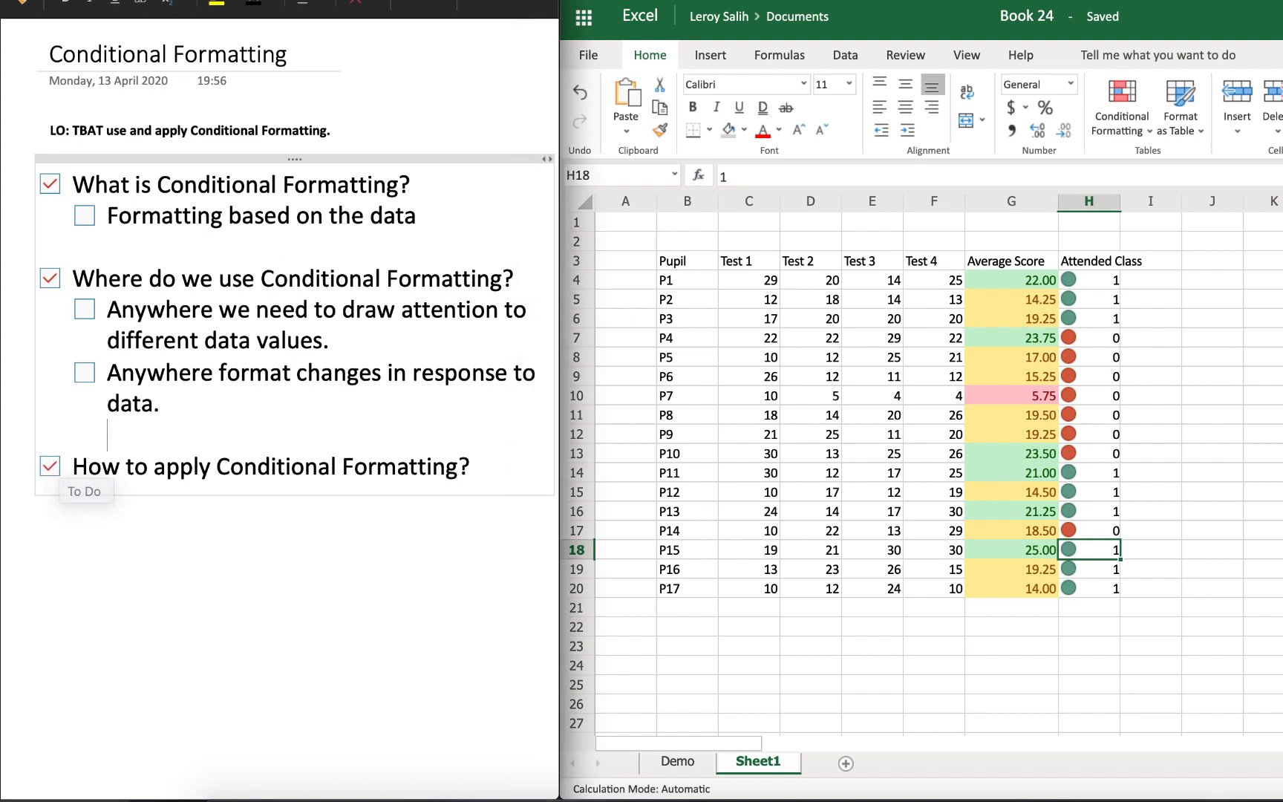
left_click(1150, 130)
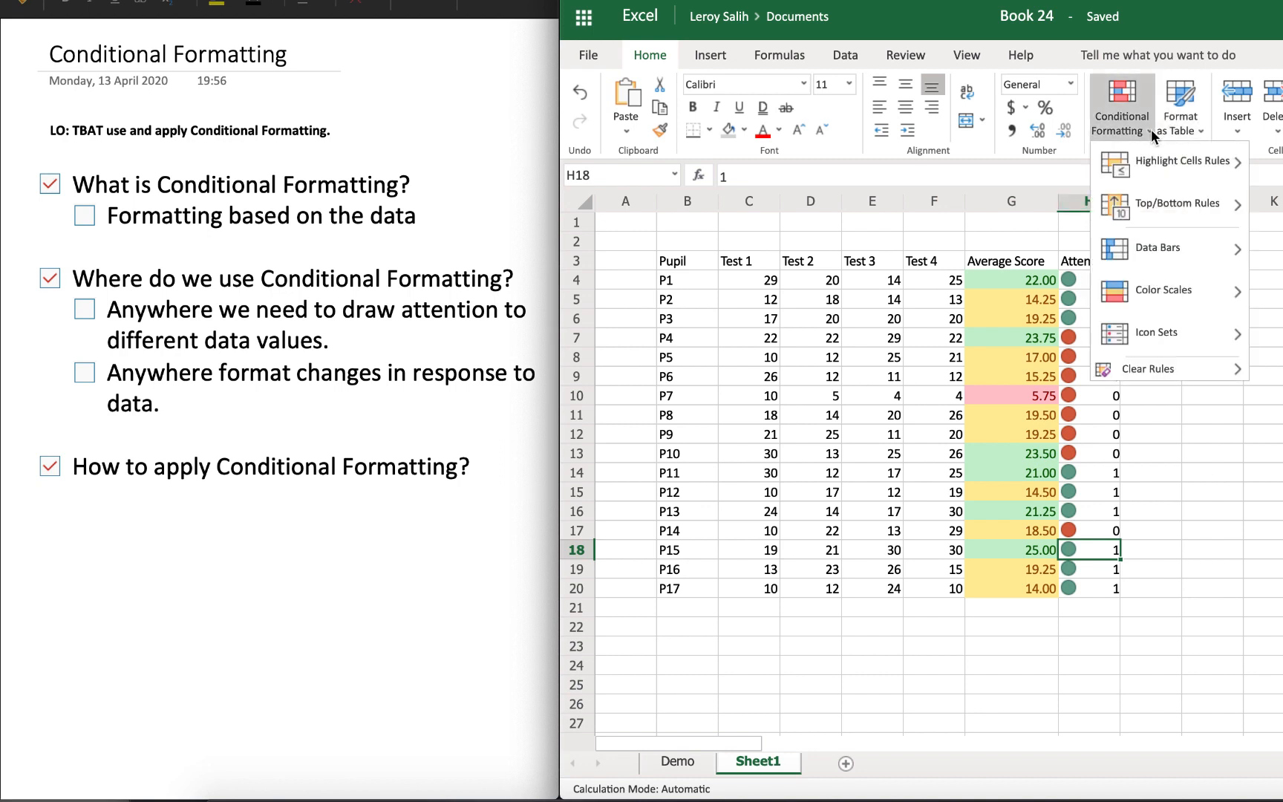
mouse_move(1155, 245)
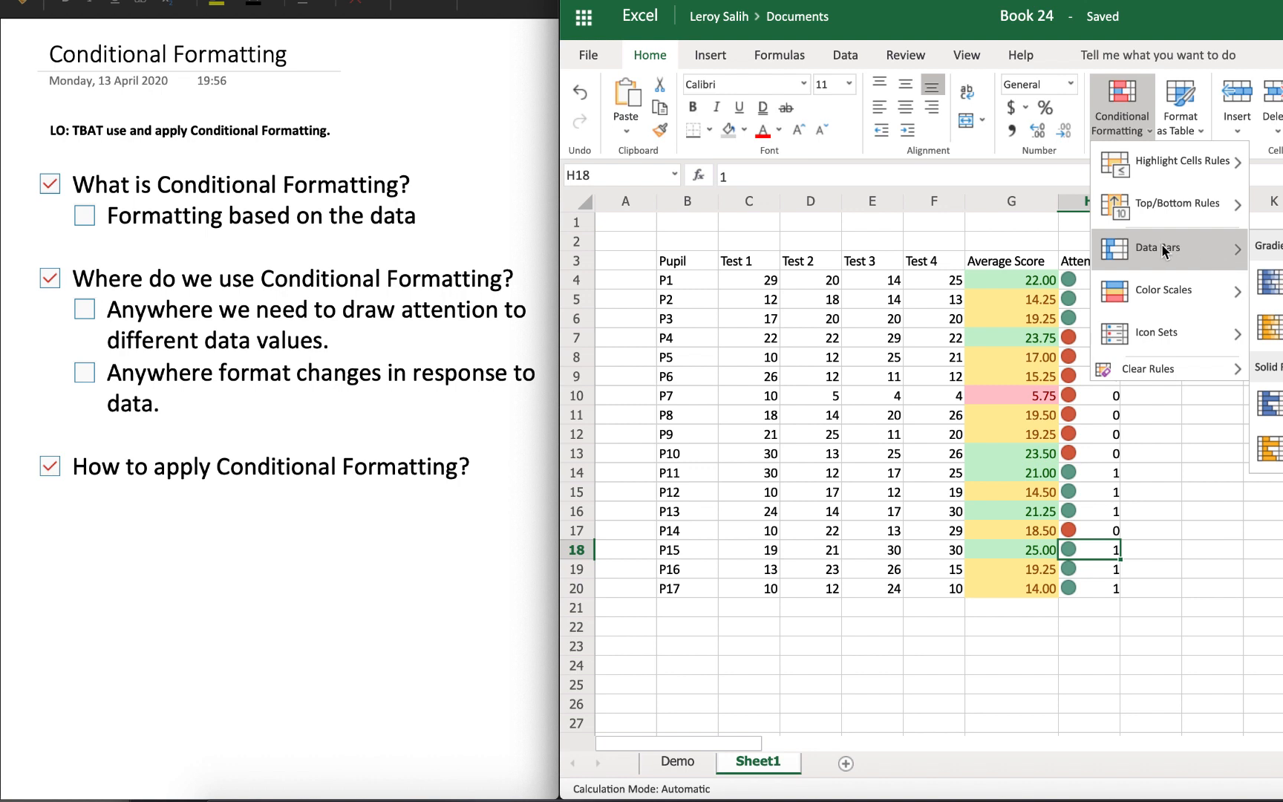
left_click(754, 281)
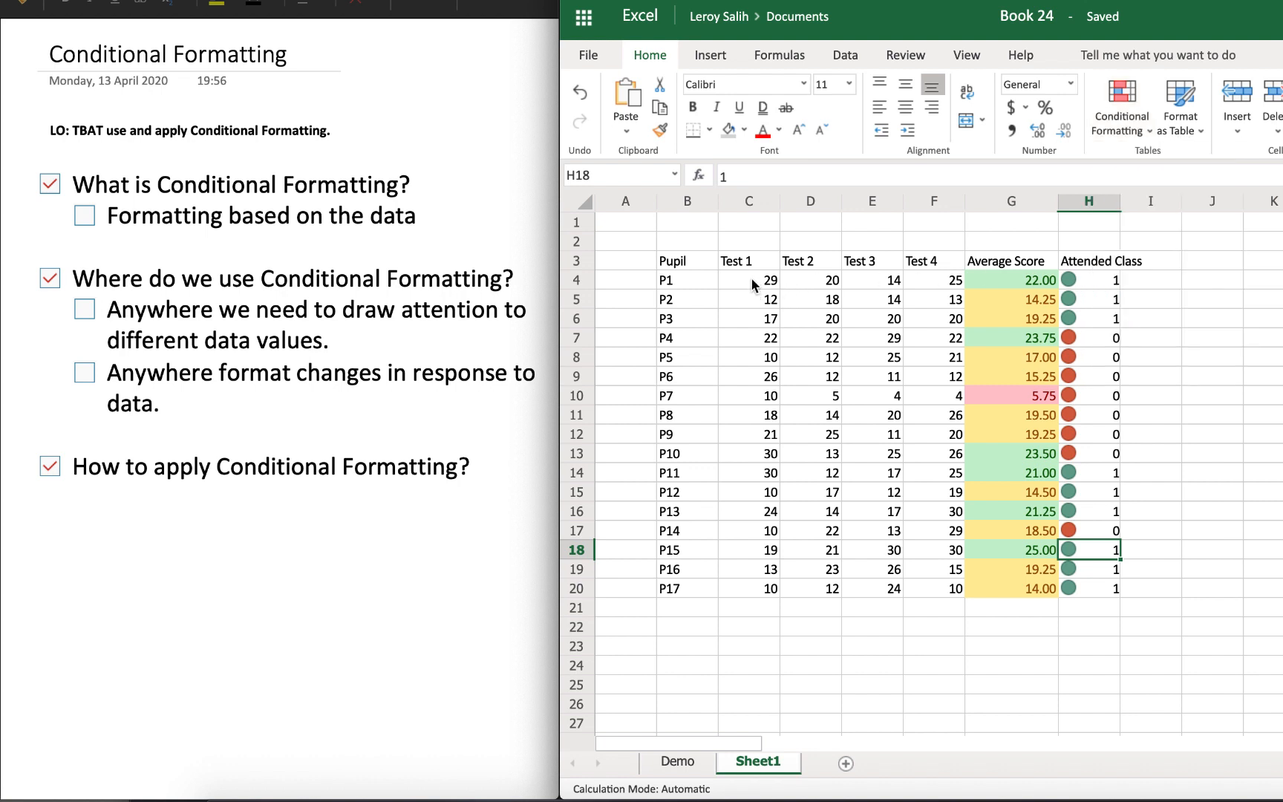
Step: Apply blue solid-fill data bars to the Test 1 scores in C4:C20
left_click_drag(750, 277, 747, 590)
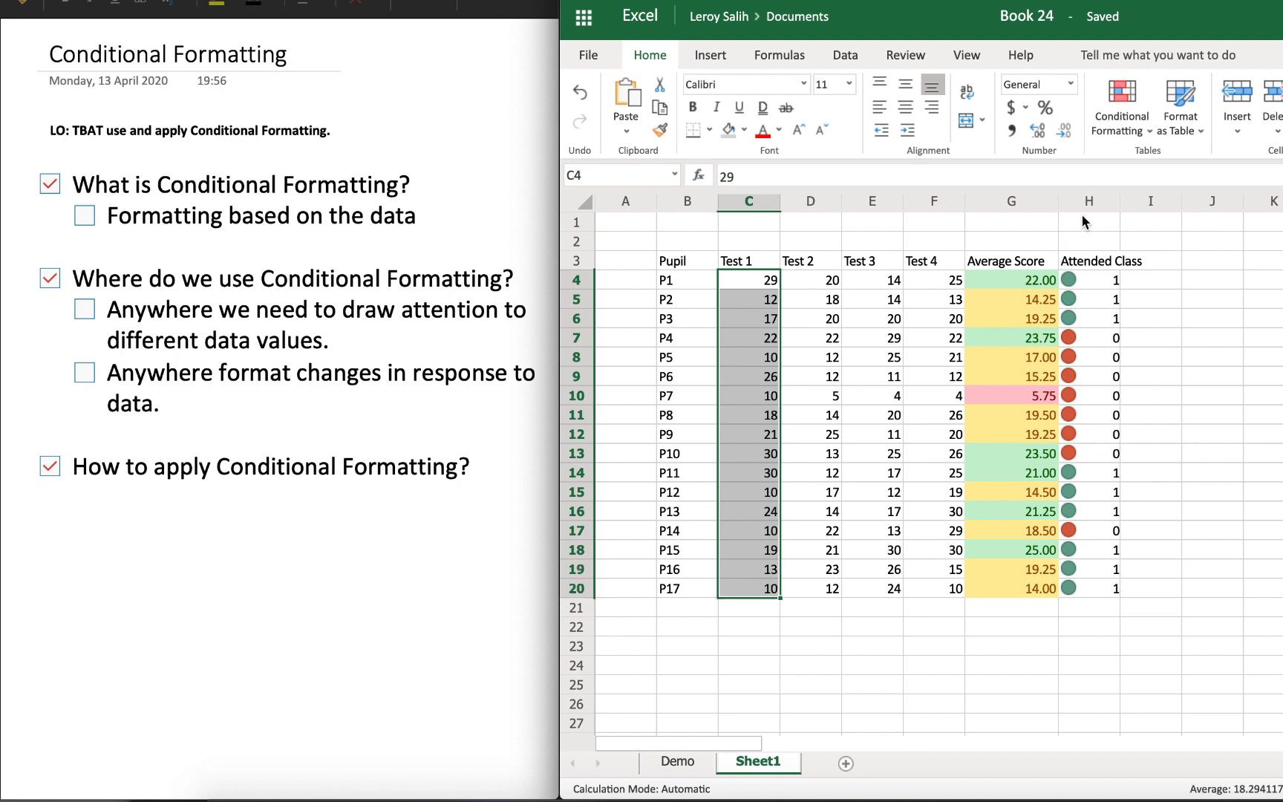
left_click(1145, 131)
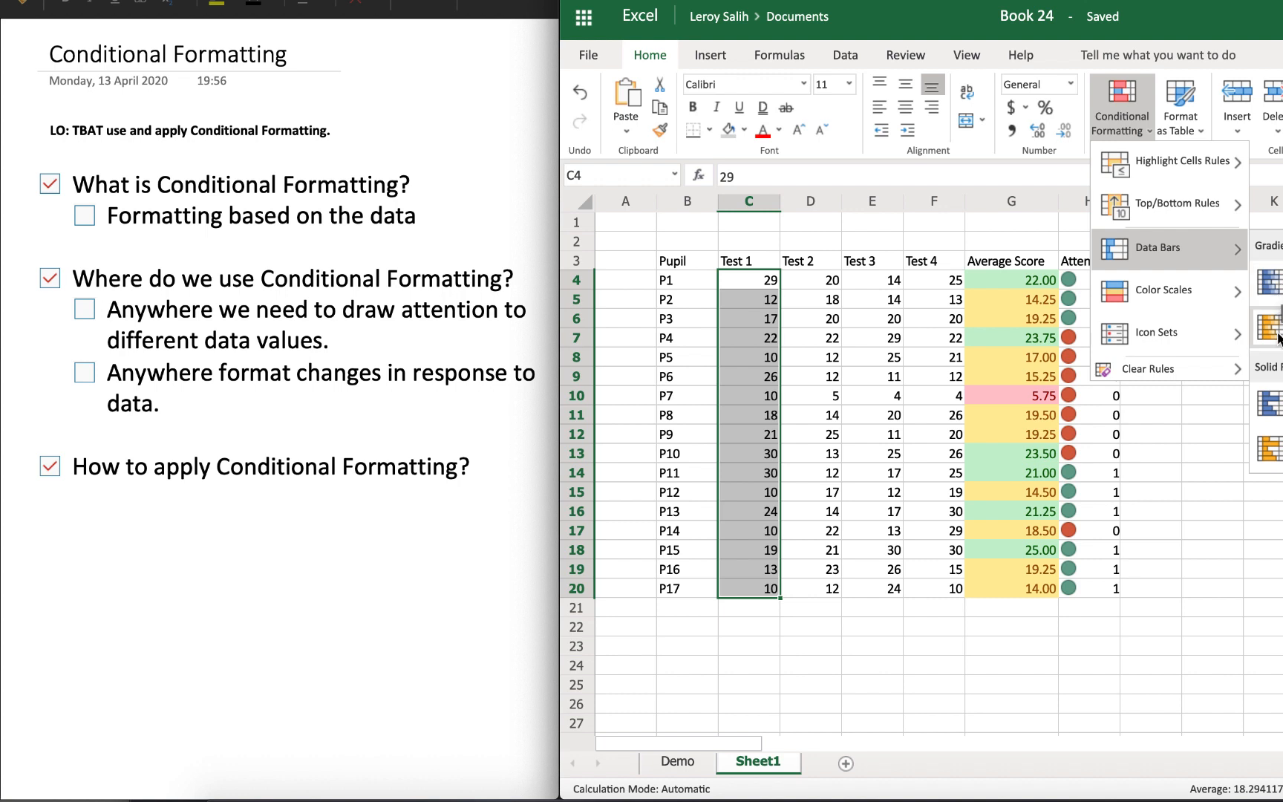
left_click(1274, 403)
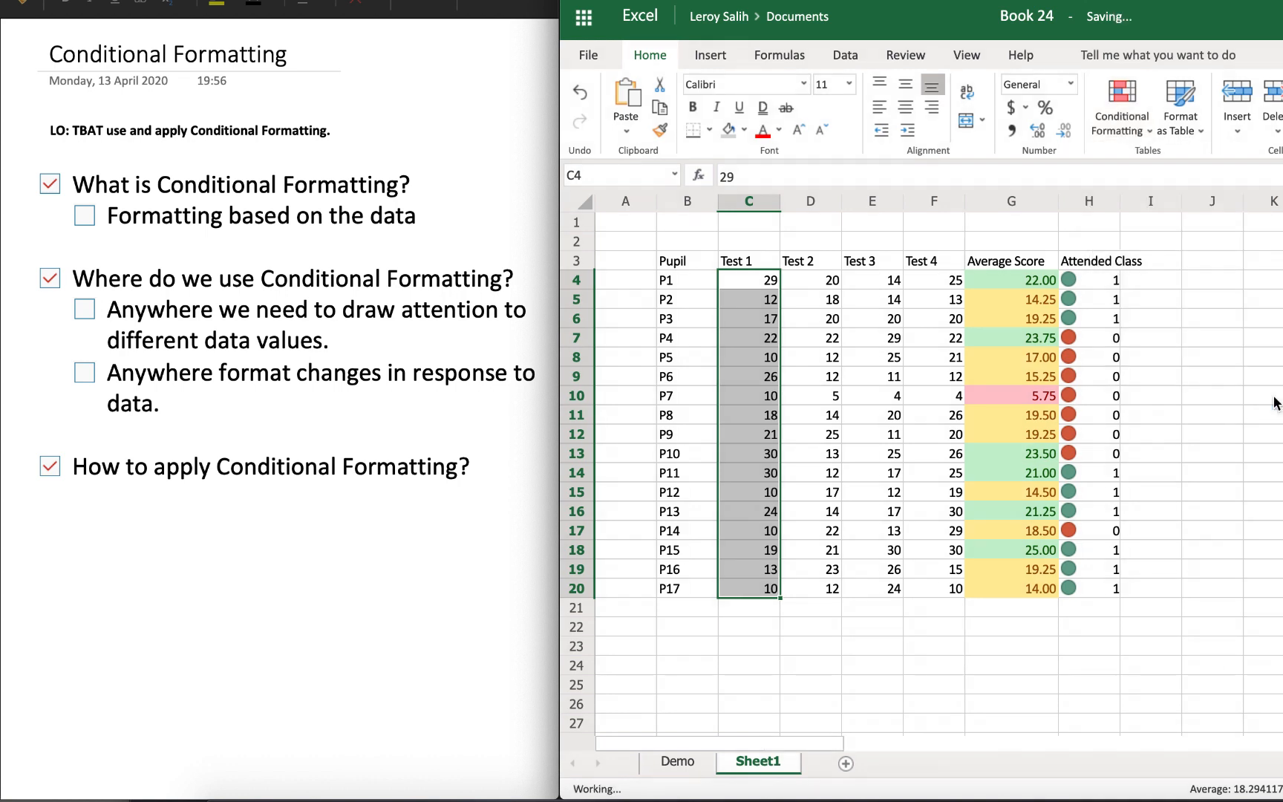
left_click(1278, 413)
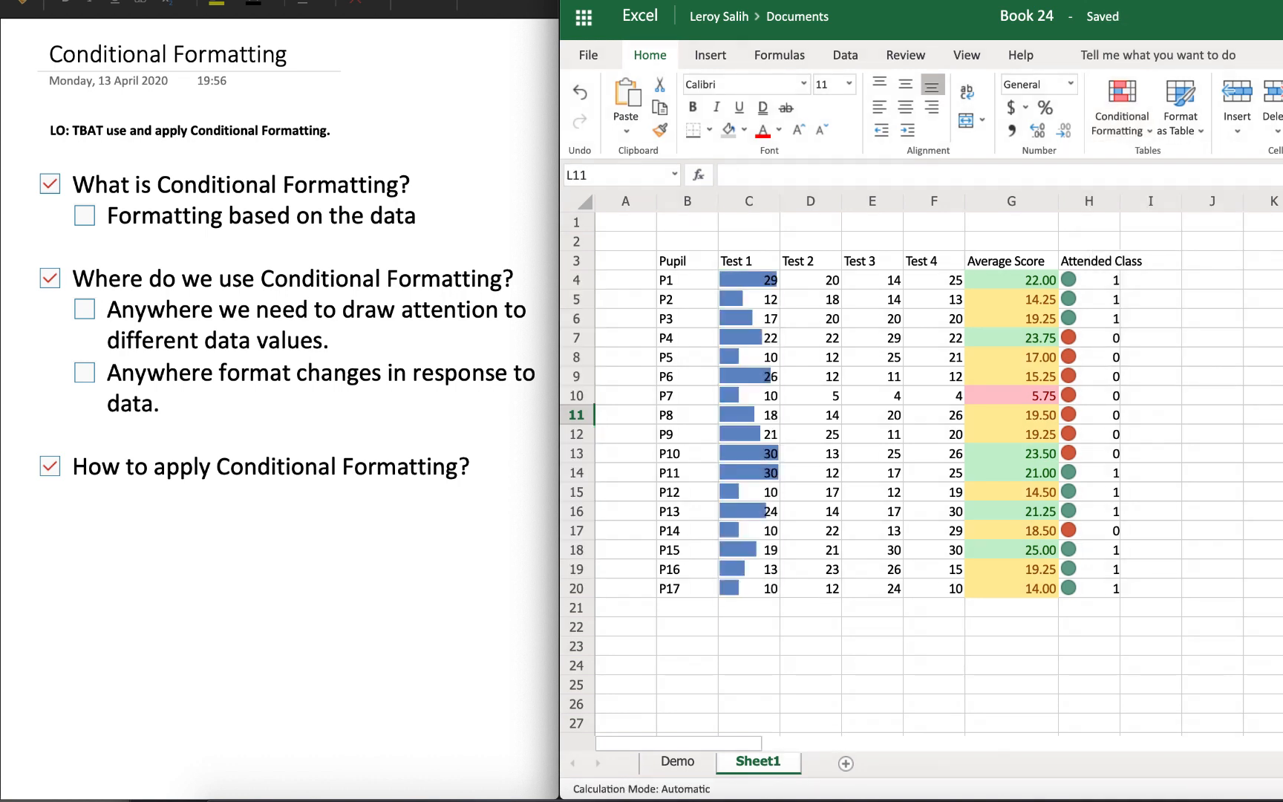